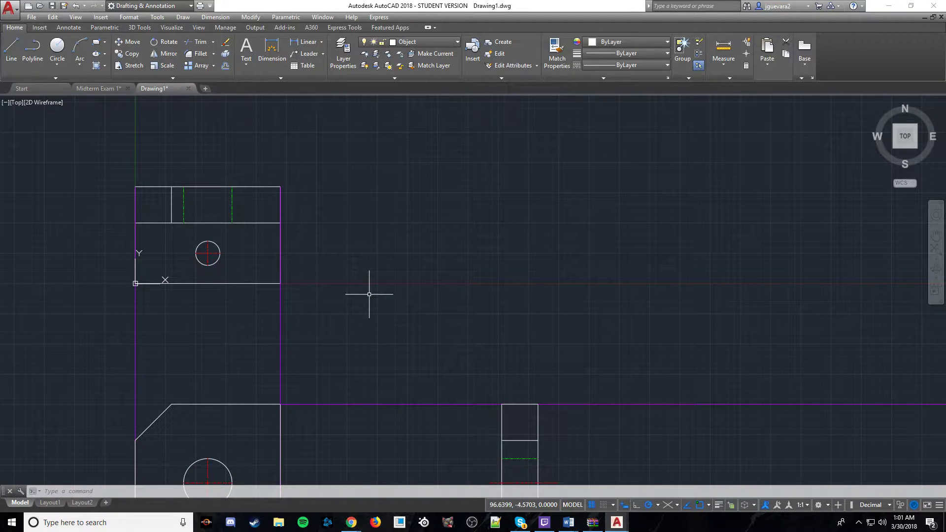
# Examine the front, top and side views of the bracket in Drawing1.
pyautogui.moveTo(401, 272)
pyautogui.mouseDown(button='middle')
pyautogui.moveTo(464, 222)
pyautogui.moveTo(515, 213)
pyautogui.moveTo(504, 182)
pyautogui.moveTo(539, 201)
pyautogui.mouseUp(button='middle')
pyautogui.scroll(-4, 523, 217)
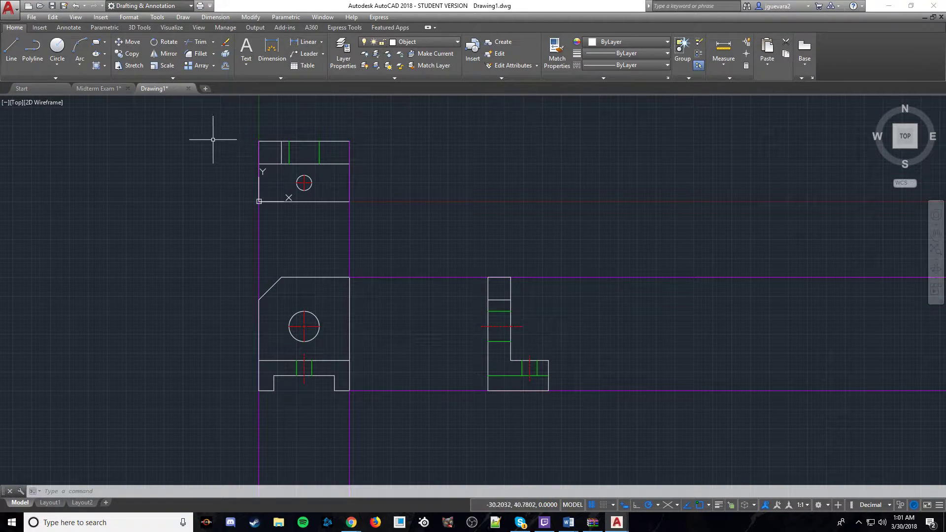
pyautogui.click(205, 121)
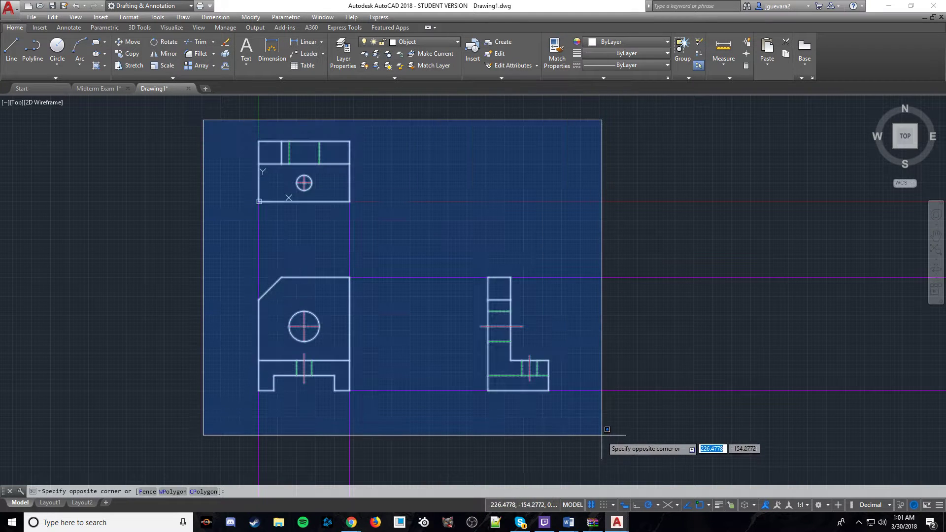
pyautogui.click(605, 433)
pyautogui.press('Escape')
pyautogui.scroll(3, 500, 320)
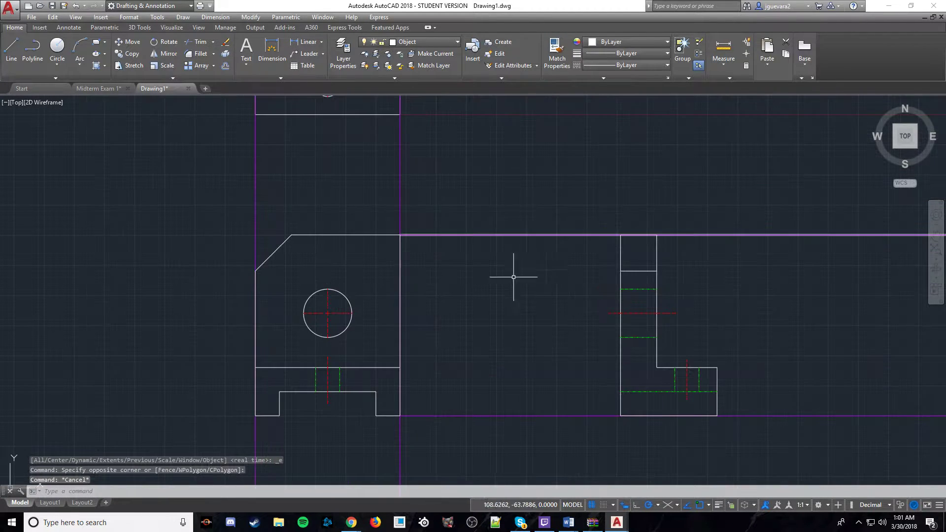
pyautogui.moveTo(489, 302)
pyautogui.mouseDown(button='middle')
pyautogui.moveTo(339, 367)
pyautogui.moveTo(374, 365)
pyautogui.moveTo(382, 389)
pyautogui.mouseUp(button='middle')
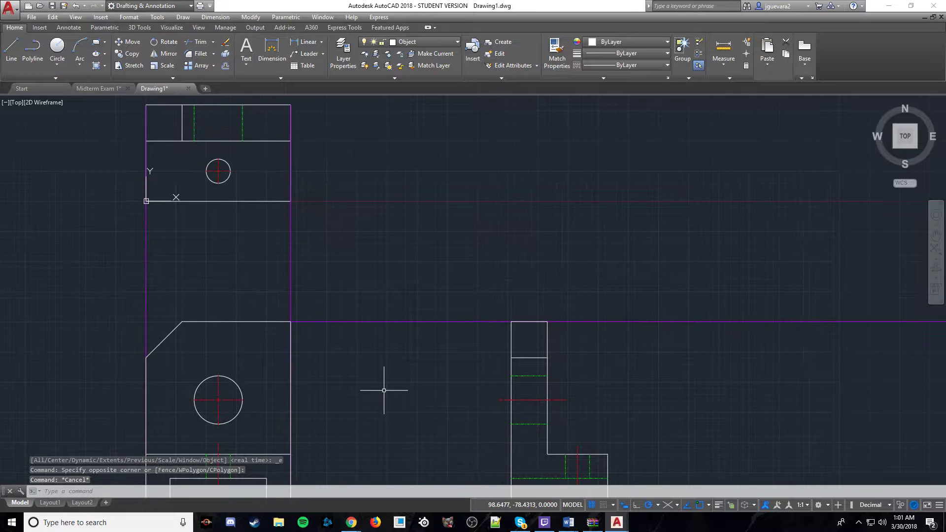
pyautogui.moveTo(401, 249); pyautogui.dragTo(424, 205, button='middle')
pyautogui.scroll(-3, 424, 205)
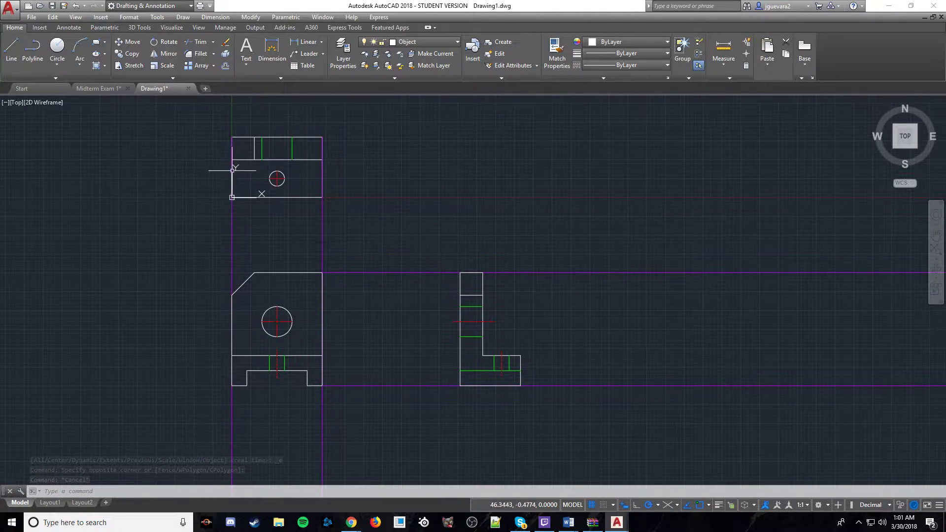
# Examine the dimensioned isometric view of the bracket in Midterm Exam 1 and return to Drawing1.
pyautogui.click(101, 88)
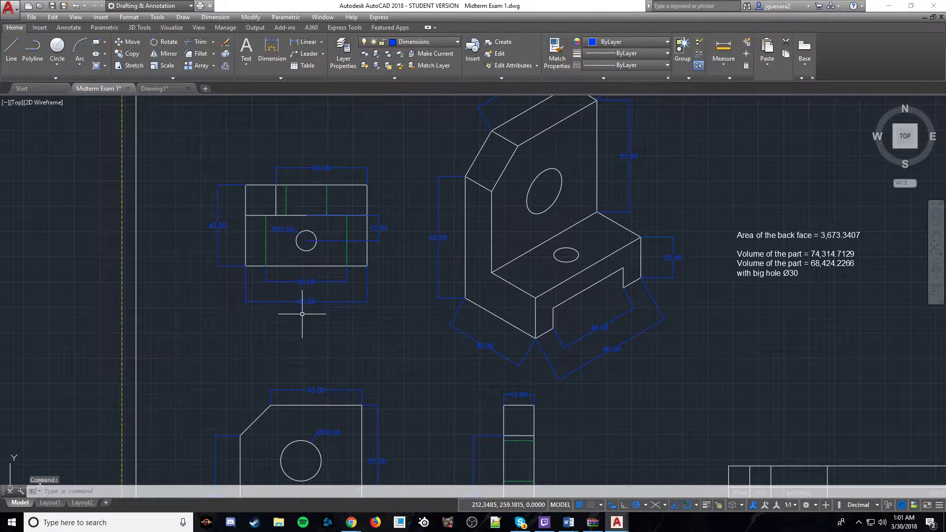
pyautogui.scroll(2, 306, 312)
pyautogui.moveTo(306, 312); pyautogui.dragTo(266, 171, button='middle')
pyautogui.scroll(-3, 370, 211)
pyautogui.scroll(3, 353, 249)
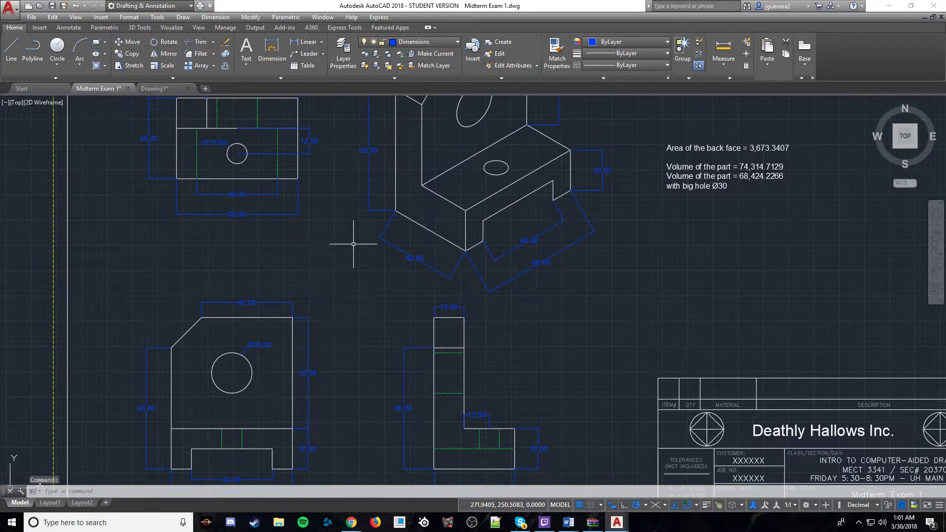
pyautogui.moveTo(372, 228); pyautogui.dragTo(331, 490, button='middle')
pyautogui.moveTo(386, 307); pyautogui.dragTo(419, 237, button='middle')
pyautogui.moveTo(345, 219); pyautogui.dragTo(376, 238, button='middle')
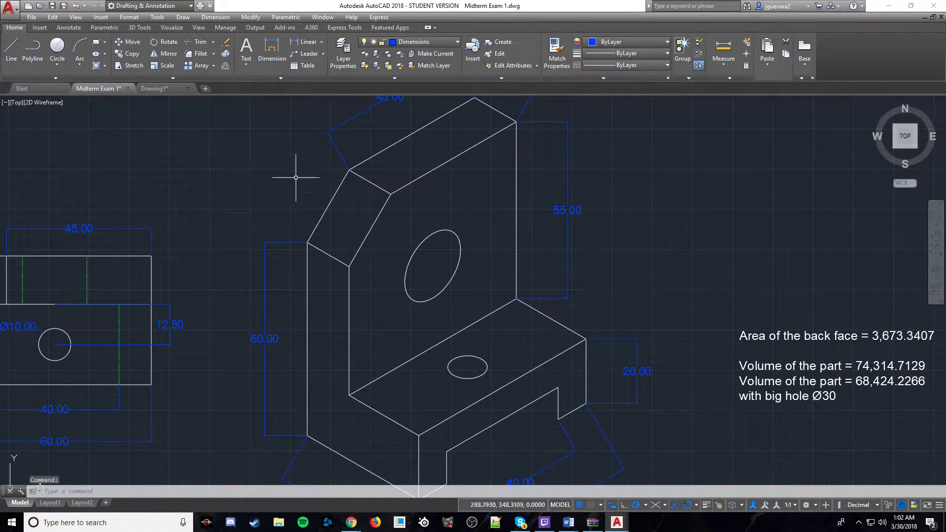
pyautogui.scroll(-2, 378, 226)
pyautogui.click(299, 140)
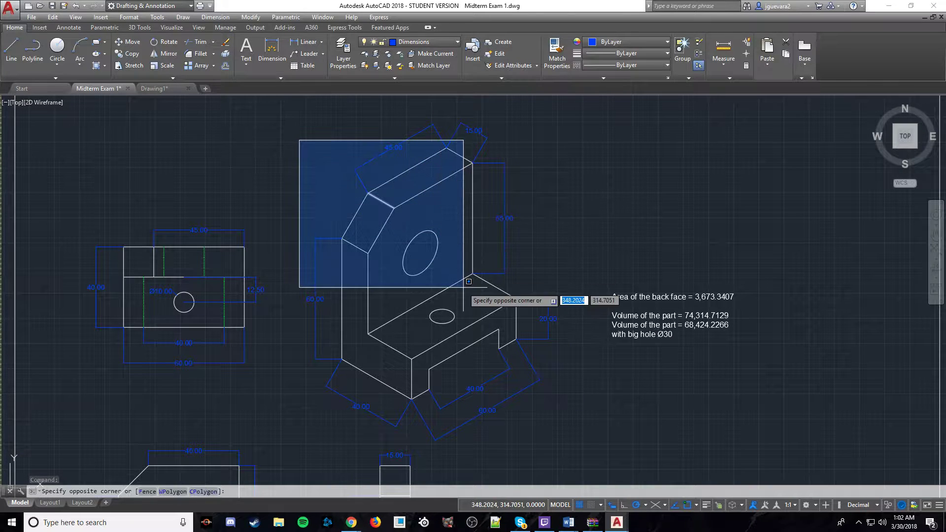
pyautogui.press('Escape')
pyautogui.press('Escape')
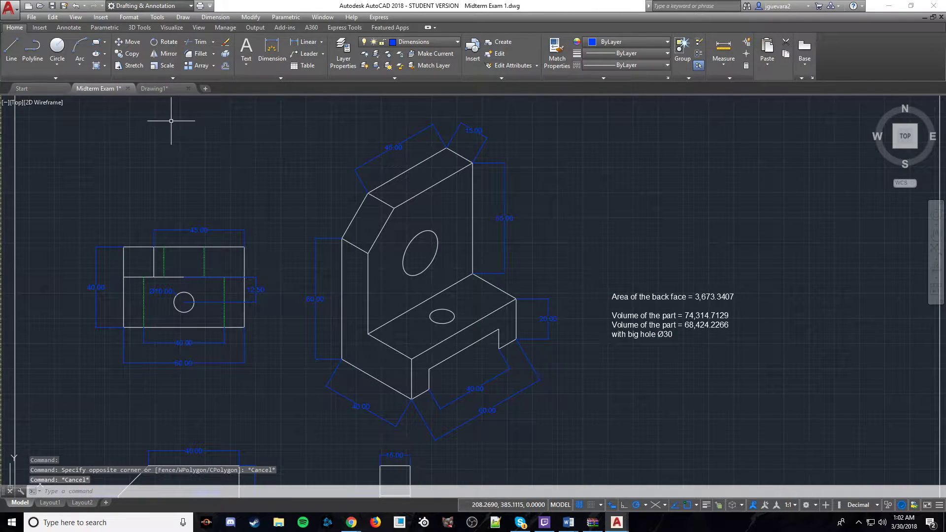
pyautogui.click(163, 89)
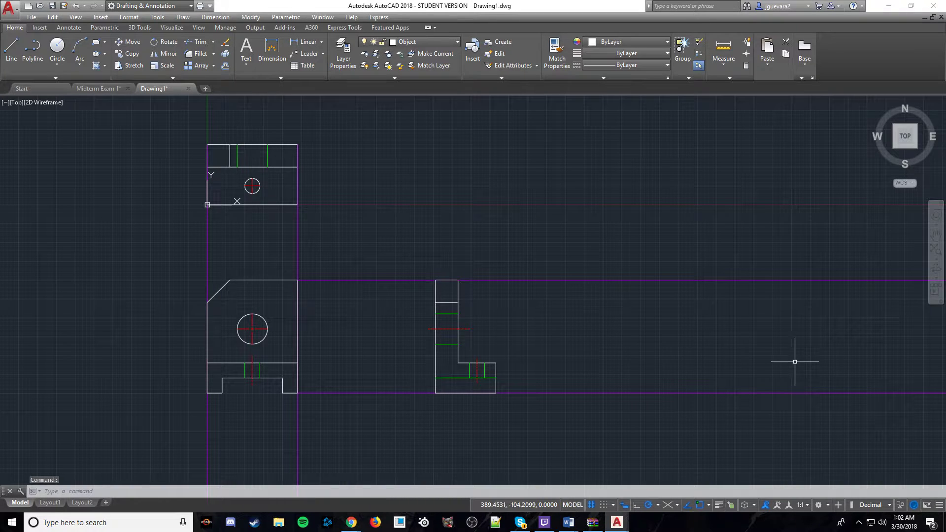
# Toggle isometric drafting on and back to orthographic twice, comparing the crosshair and selection behaviour in the empty area.
pyautogui.click(666, 506)
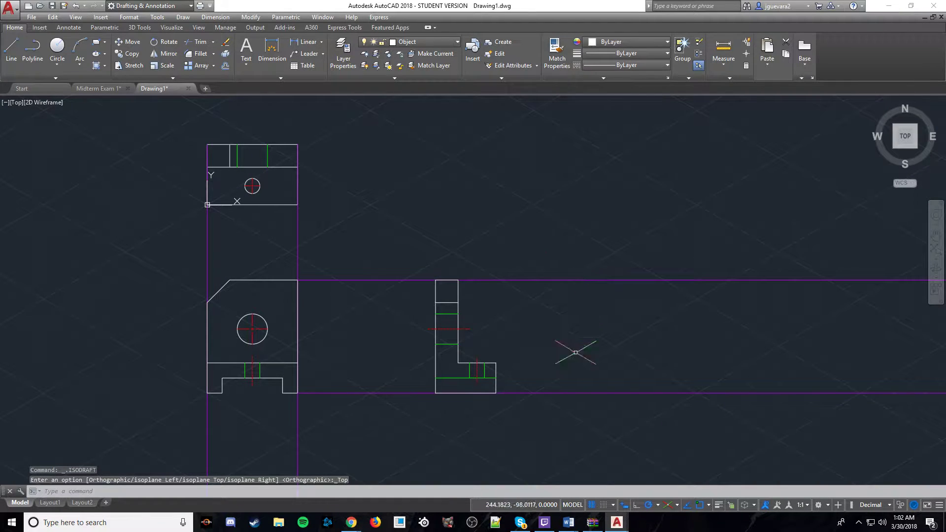
pyautogui.click(667, 506)
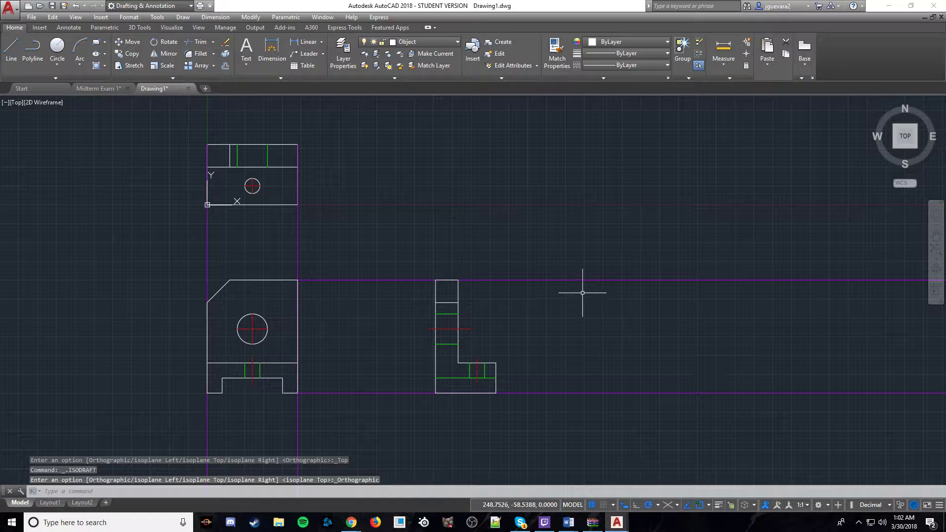
pyautogui.click(371, 152)
pyautogui.click(521, 242)
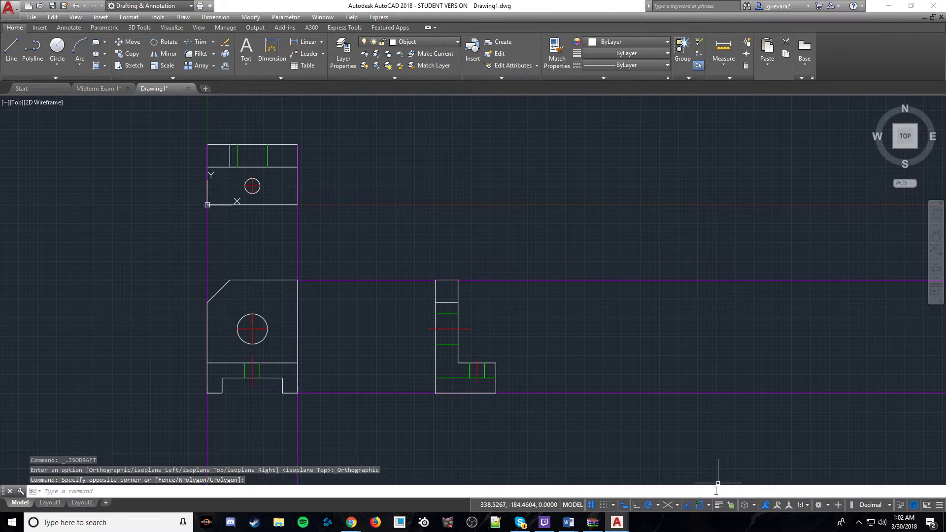
pyautogui.click(669, 506)
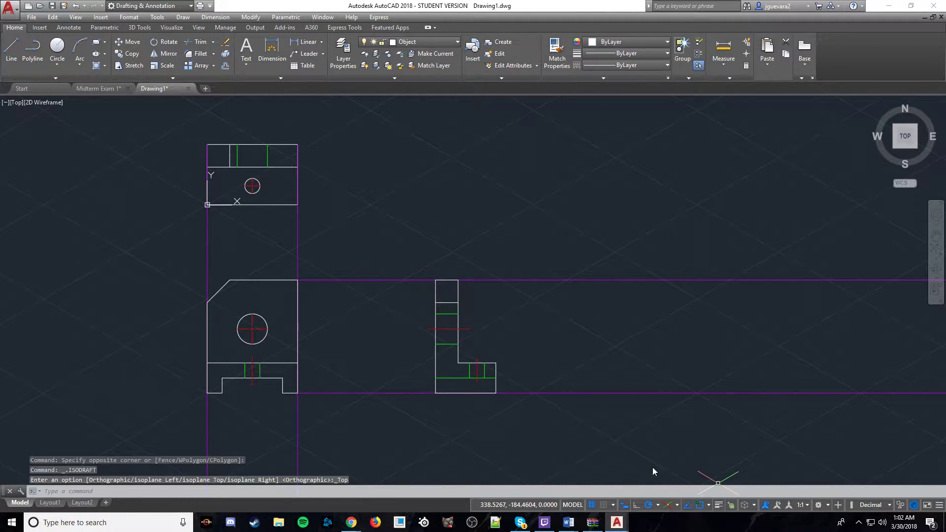
pyautogui.click(433, 167)
pyautogui.click(519, 194)
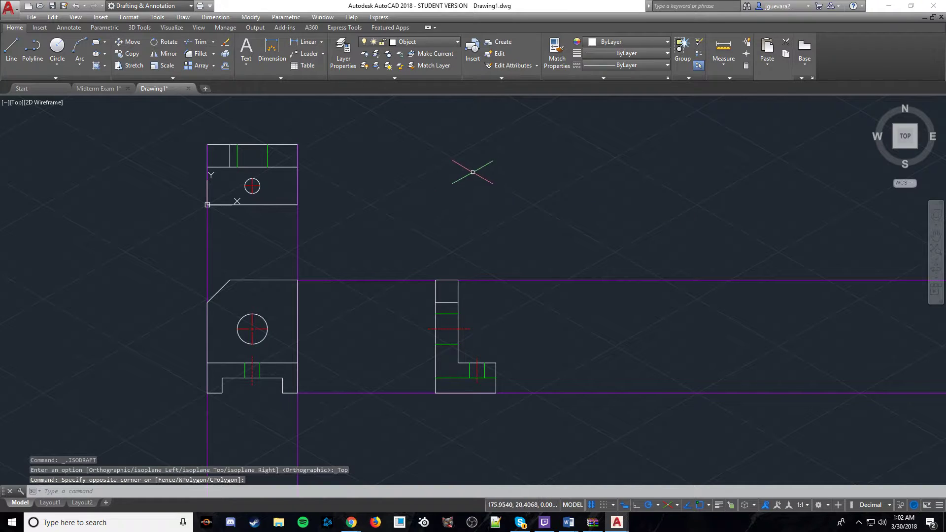
pyautogui.click(668, 505)
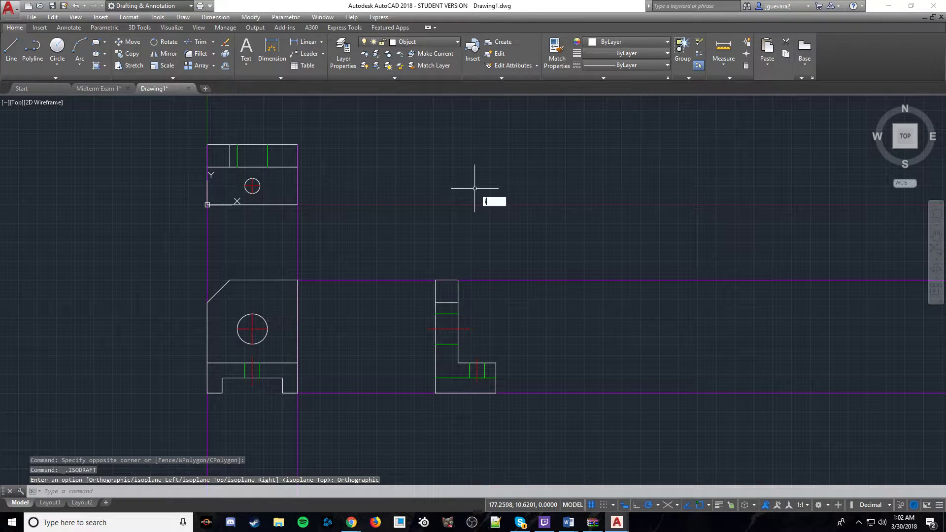
pyautogui.press('Return')
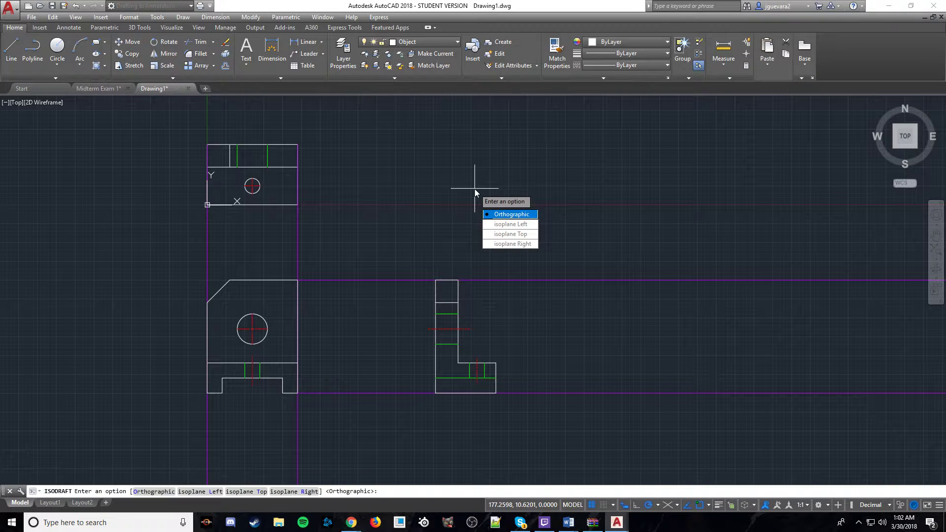
pyautogui.press('Escape')
pyautogui.press('Escape')
pyautogui.press('Escape')
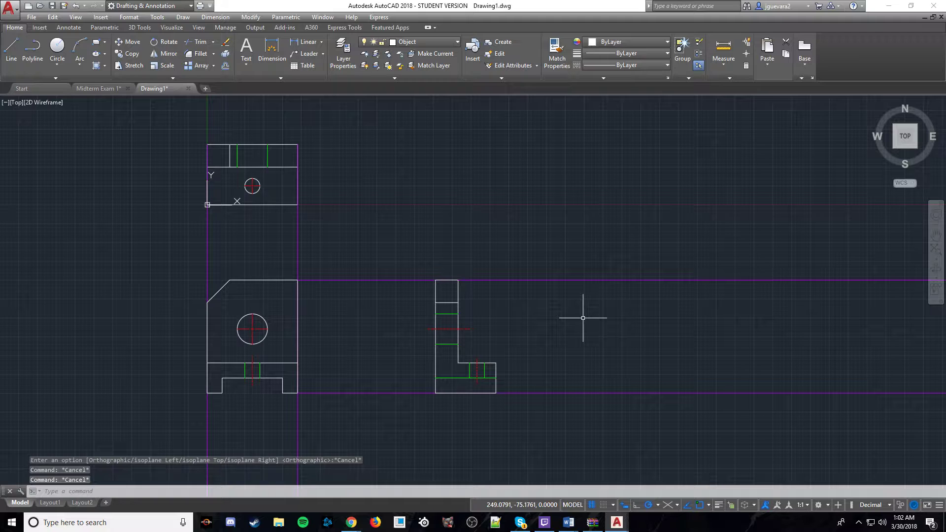
# Turn on isometric drafting with the top isoplane, ready for drawing in the empty area beside the top view.
pyautogui.scroll(-1, 497, 203)
pyautogui.scroll(2, 474, 244)
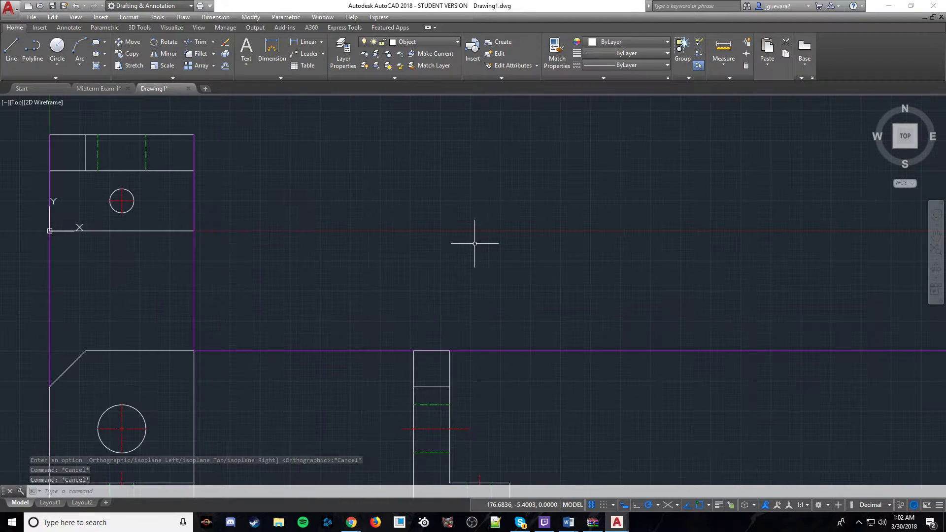
pyautogui.click(669, 507)
pyautogui.moveTo(430, 217)
pyautogui.mouseDown(button='middle')
pyautogui.moveTo(529, 254)
pyautogui.moveTo(483, 268)
pyautogui.mouseUp(button='middle')
pyautogui.scroll(-2, 529, 252)
pyautogui.scroll(2, 483, 268)
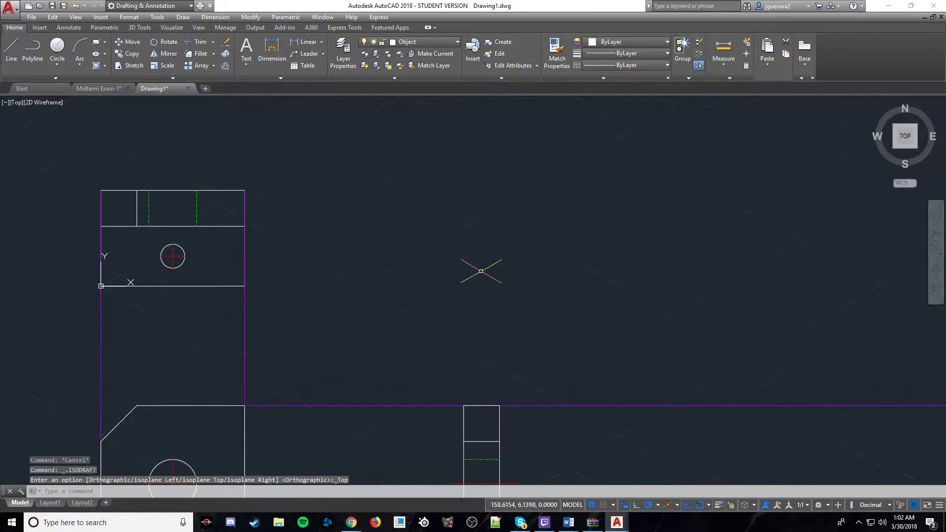
pyautogui.moveTo(399, 236); pyautogui.dragTo(400, 263, button='middle')
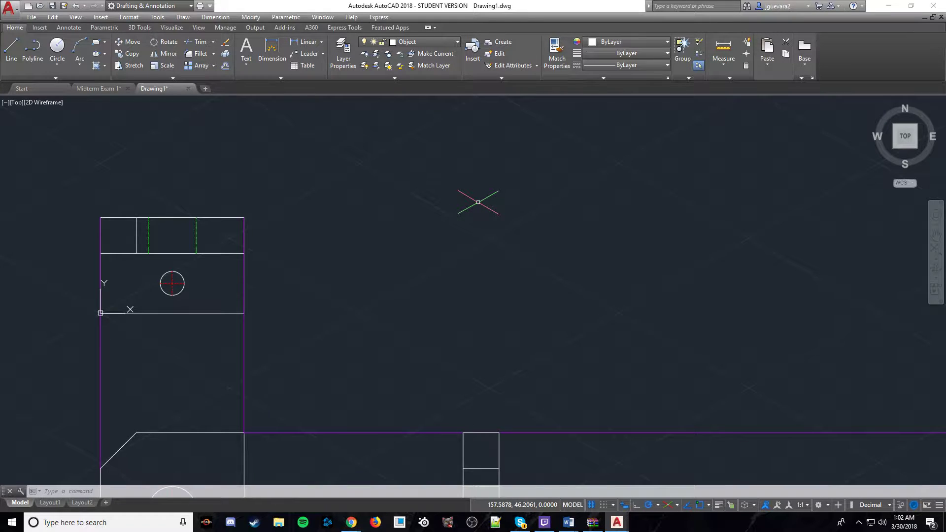
pyautogui.moveTo(521, 239); pyautogui.dragTo(500, 255, button='middle')
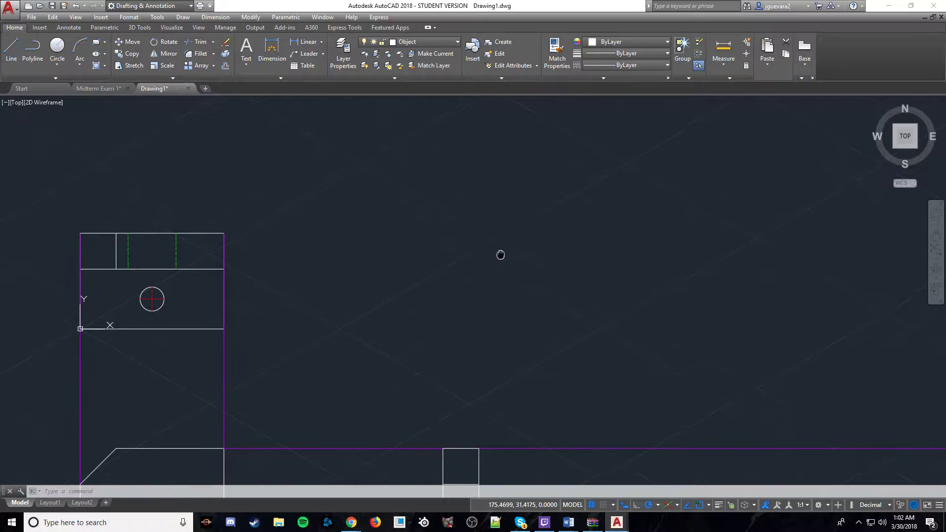
# Cycle repeatedly through the right, left and top isoplanes, finishing on the left isoplane.
pyautogui.press('F5')
pyautogui.press('F5')
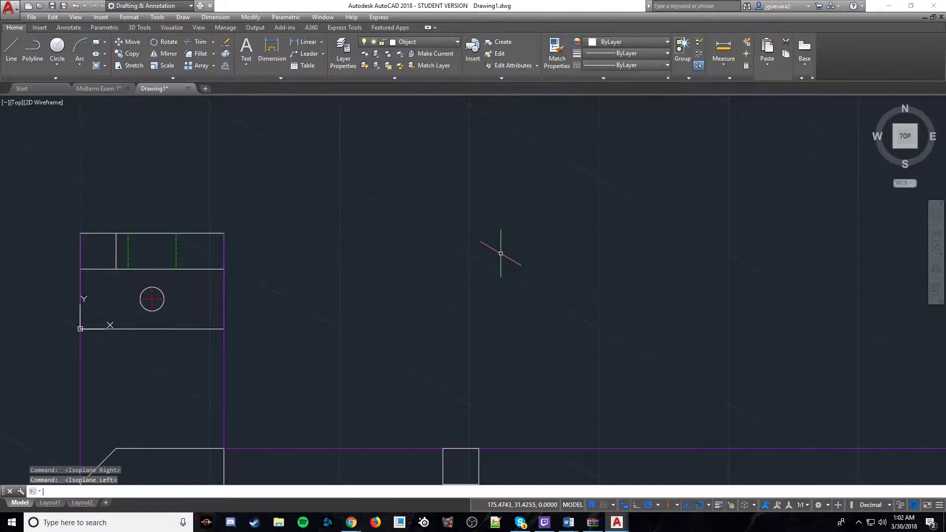
pyautogui.press('F5')
pyautogui.press('F5')
pyautogui.press('F5')
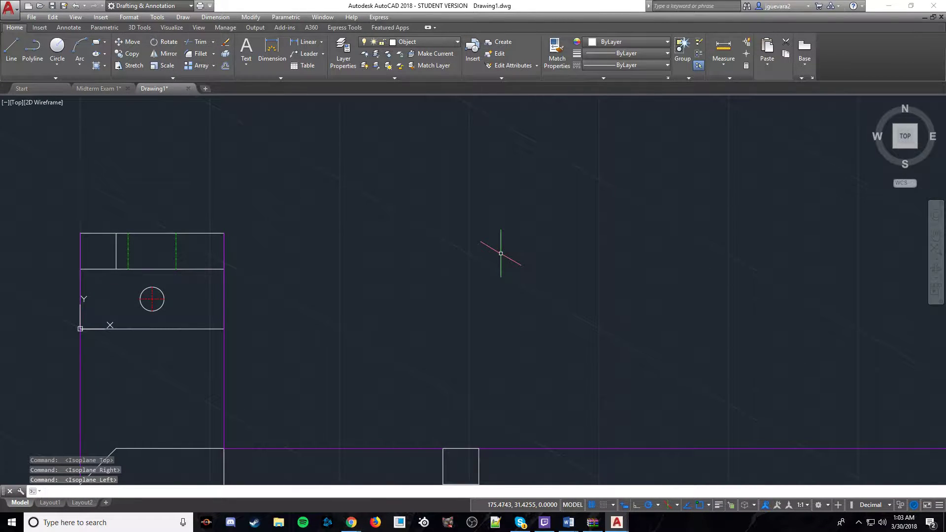
pyautogui.press('F5')
pyautogui.press('F5')
pyautogui.press('F5')
pyautogui.press('F5')
pyautogui.press('F5')
pyautogui.press('F5')
pyautogui.press('F5')
pyautogui.press('F5')
pyautogui.press('F5')
pyautogui.press('F5')
pyautogui.press('F5')
pyautogui.press('F5')
pyautogui.press('F5')
pyautogui.press('F5')
pyautogui.press('F5')
pyautogui.press('F5')
pyautogui.press('F5')
pyautogui.press('F5')
pyautogui.press('F5')
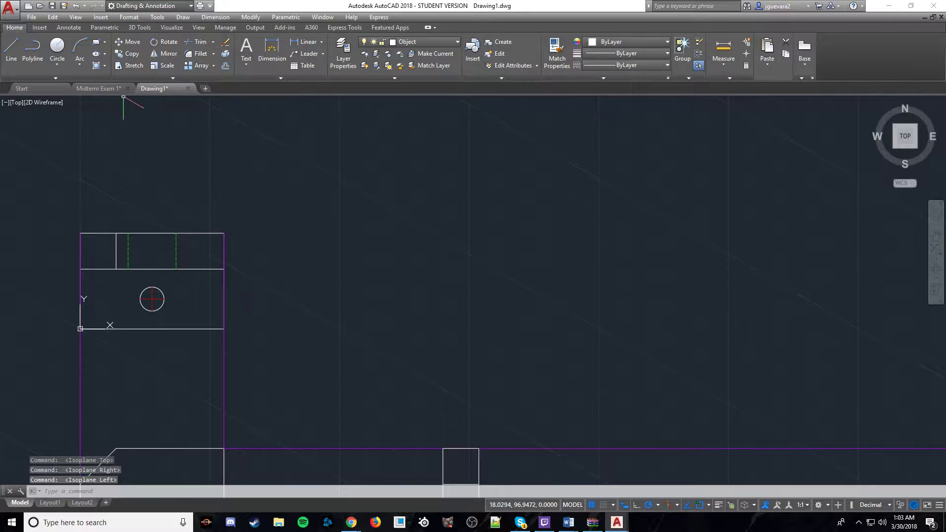
# Switch to Midterm Exam 1 and inspect the edges outlining the left side face of the isometric bracket.
pyautogui.click(110, 89)
pyautogui.scroll(-3, 395, 326)
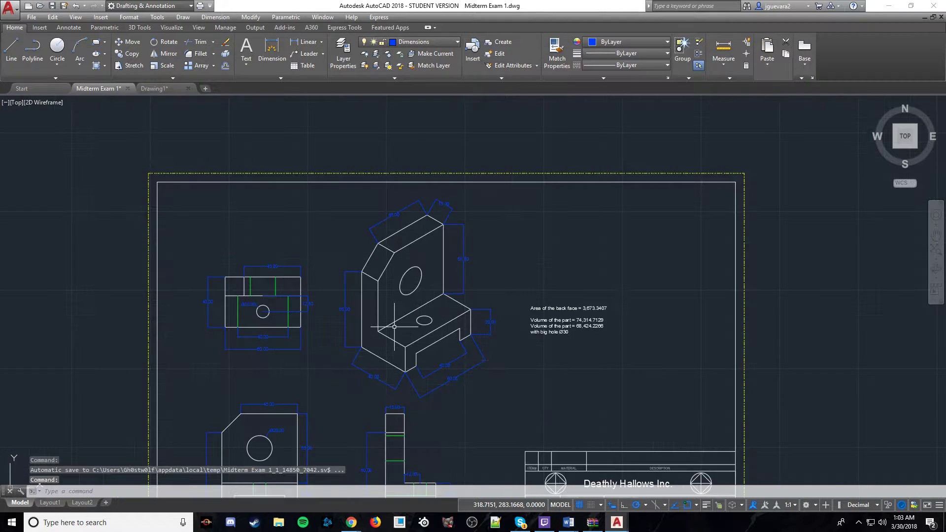
pyautogui.scroll(5, 394, 327)
pyautogui.moveTo(393, 323)
pyautogui.mouseDown(button='middle')
pyautogui.moveTo(512, 306)
pyautogui.moveTo(432, 338)
pyautogui.moveTo(428, 350)
pyautogui.mouseUp(button='middle')
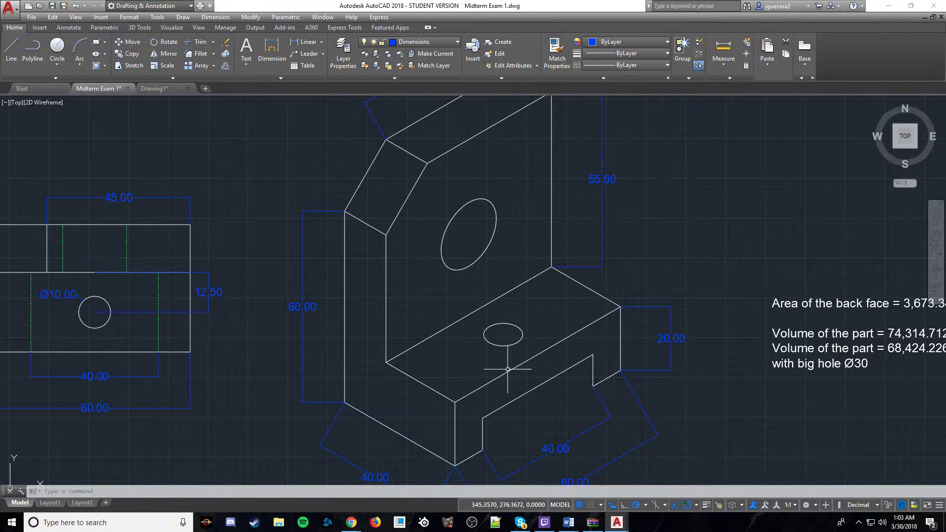
pyautogui.moveTo(334, 205)
pyautogui.mouseDown()
pyautogui.moveTo(454, 390)
pyautogui.moveTo(327, 411)
pyautogui.moveTo(355, 295)
pyautogui.mouseUp()
pyautogui.click(344, 299)
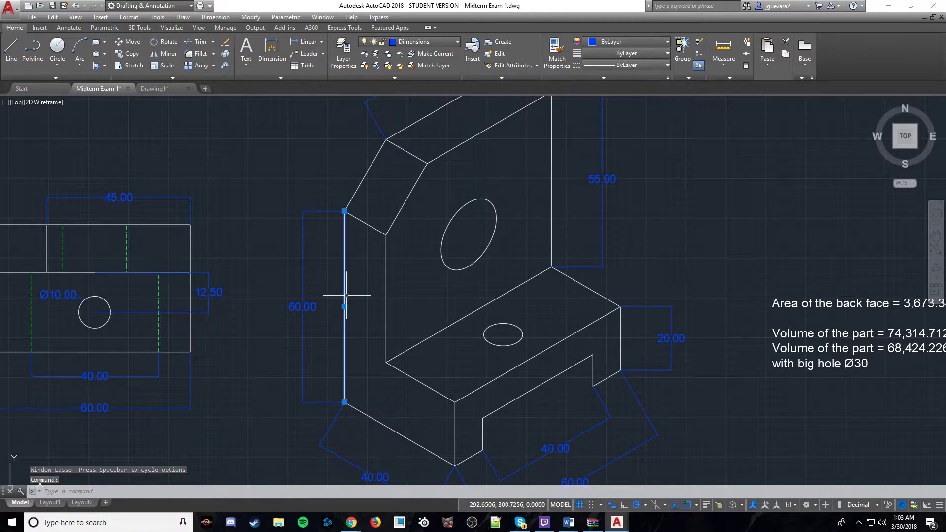
pyautogui.click(386, 299)
pyautogui.click(373, 226)
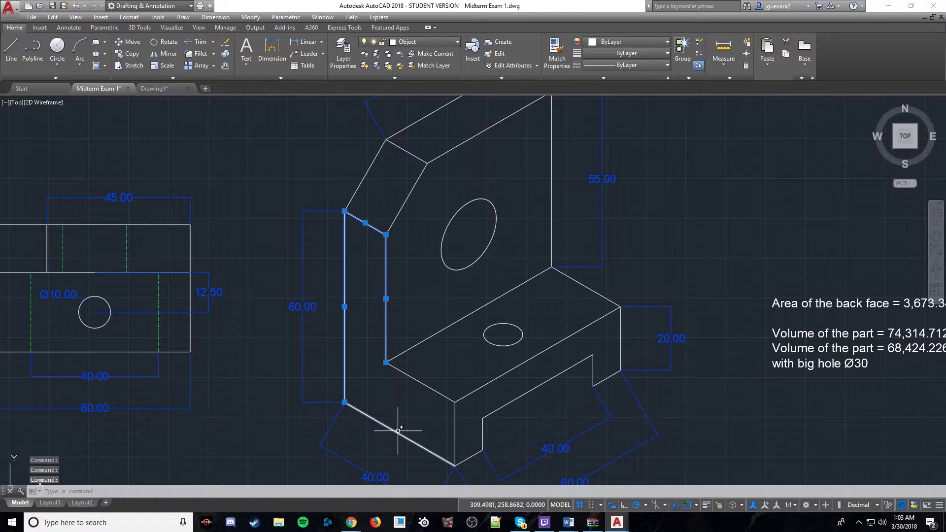
pyautogui.click(396, 429)
pyautogui.click(453, 430)
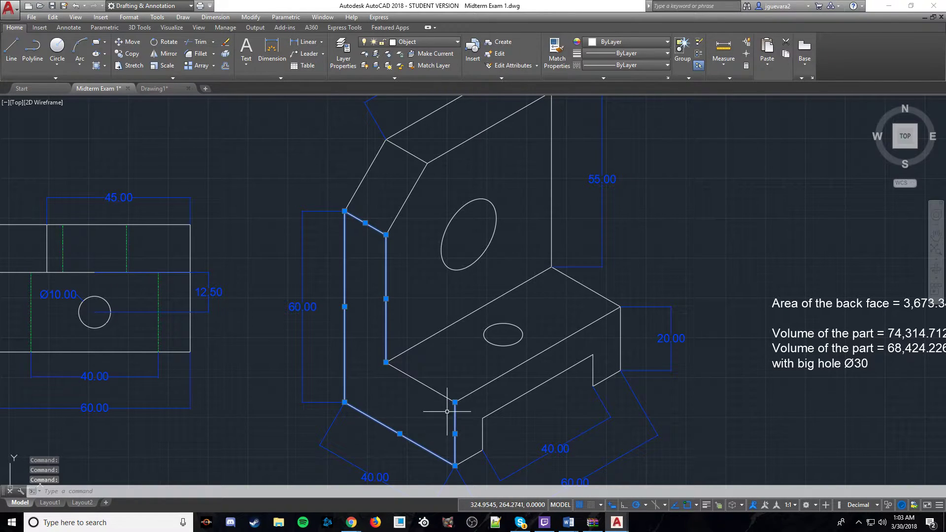
pyautogui.click(435, 388)
pyautogui.press('Escape')
pyautogui.press('Escape')
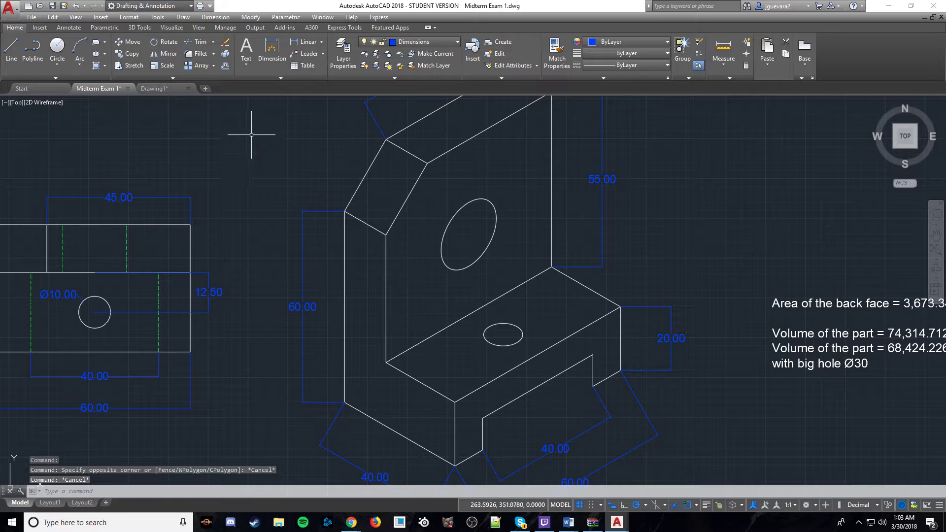
pyautogui.click(165, 89)
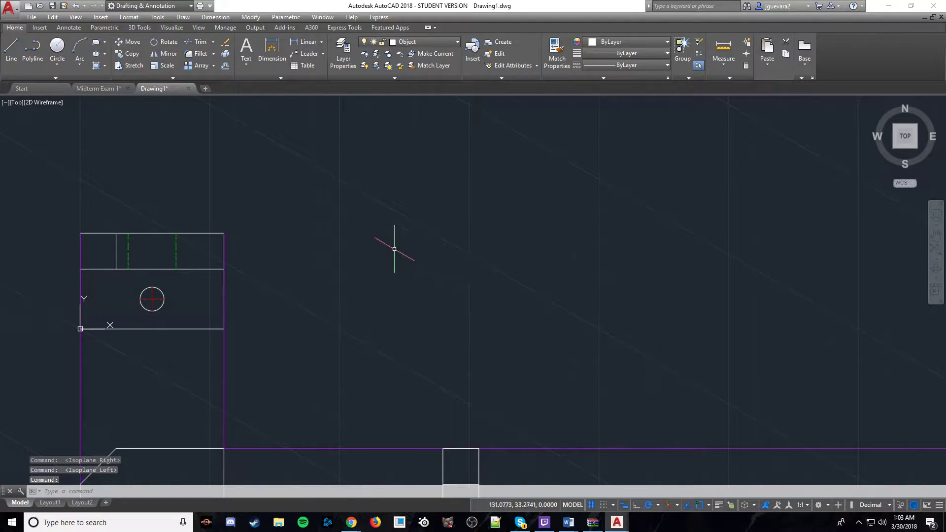
pyautogui.click(116, 89)
pyautogui.press('Escape')
pyautogui.press('Escape')
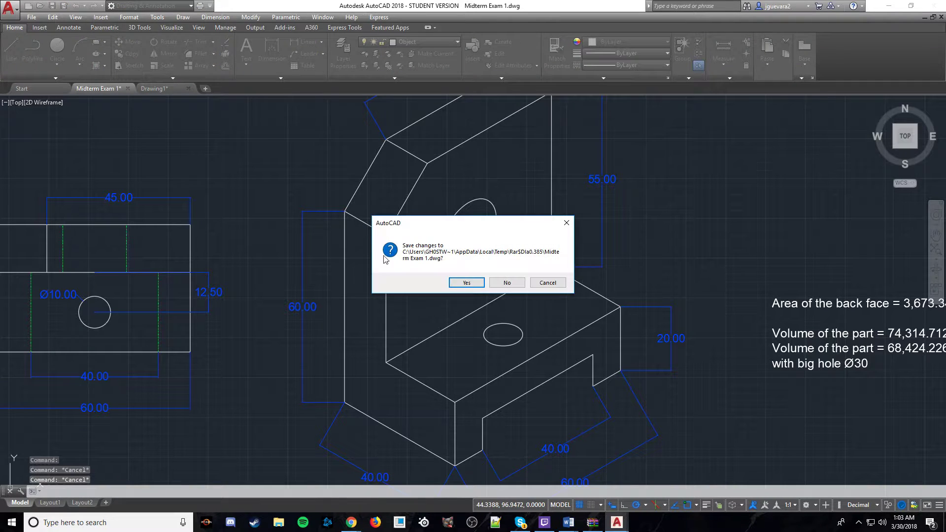
pyautogui.click(531, 285)
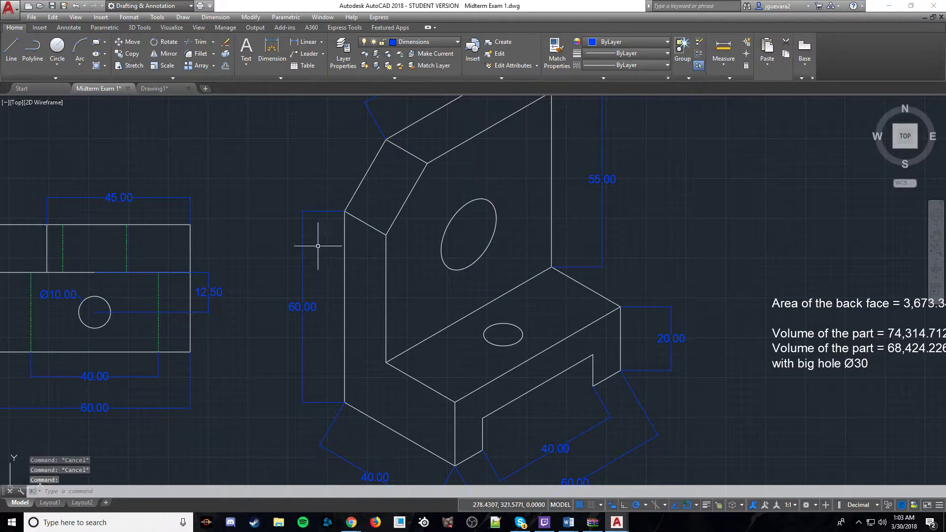
# In Drawing1, draw a vertical line 60 units long in the empty area beside the top view, using the left isoplane.
pyautogui.click(154, 89)
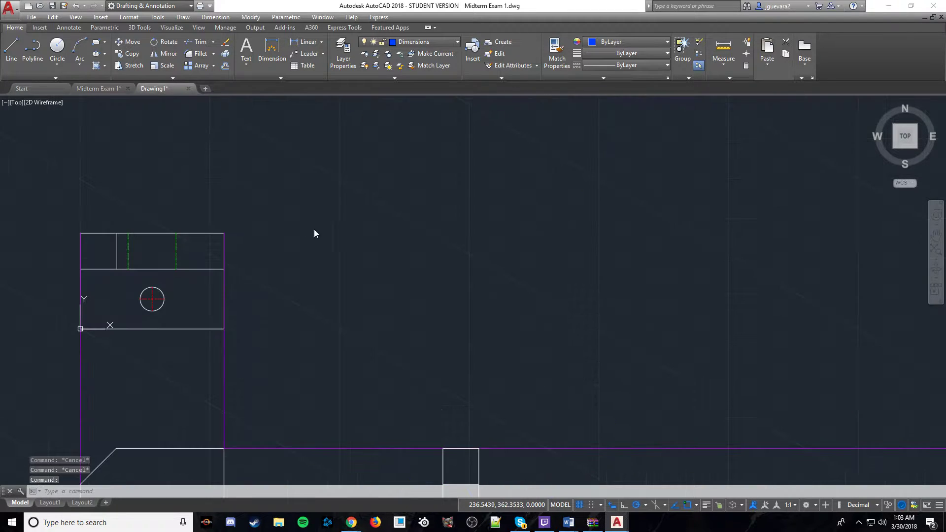
pyautogui.click(11, 48)
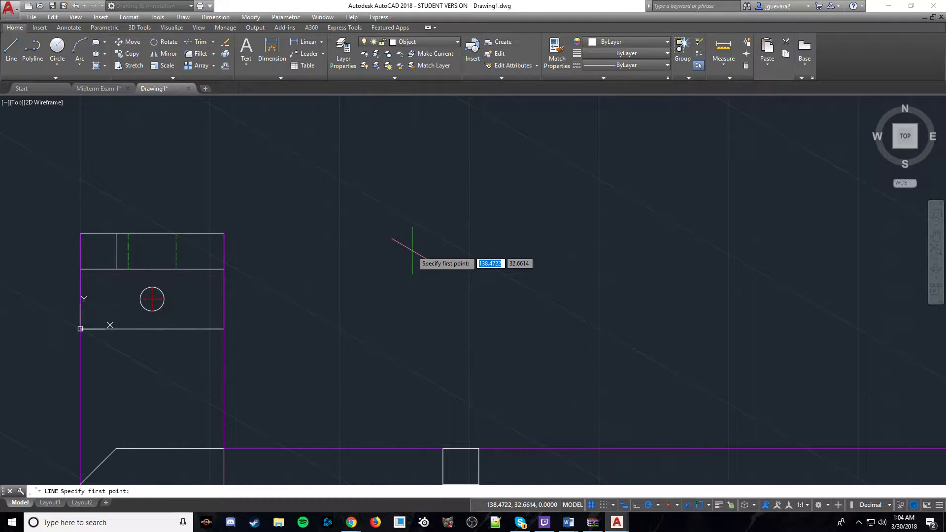
pyautogui.press('F5')
pyautogui.press('F5')
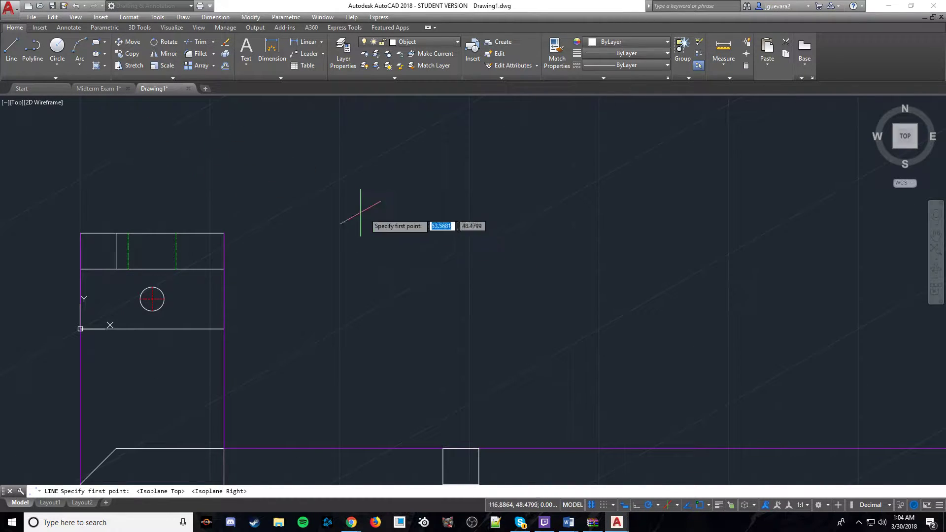
pyautogui.click(12, 47)
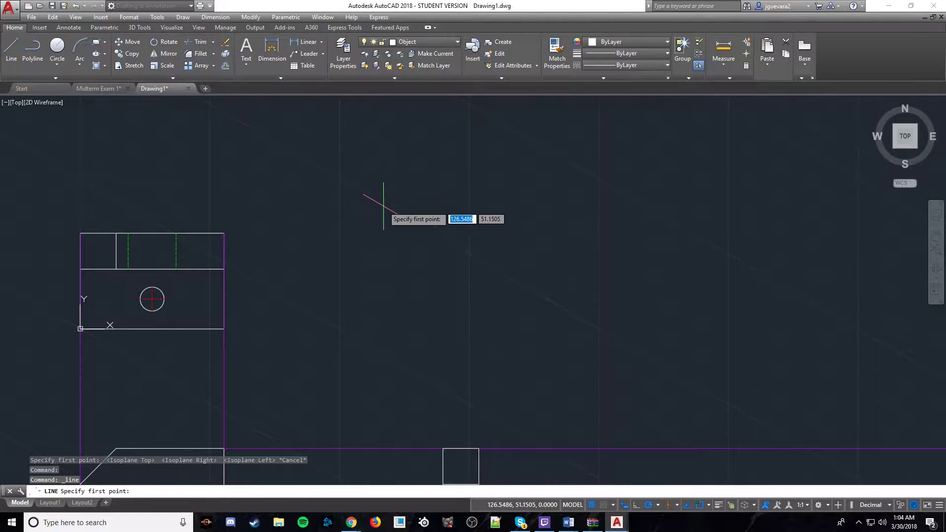
pyautogui.click(340, 181)
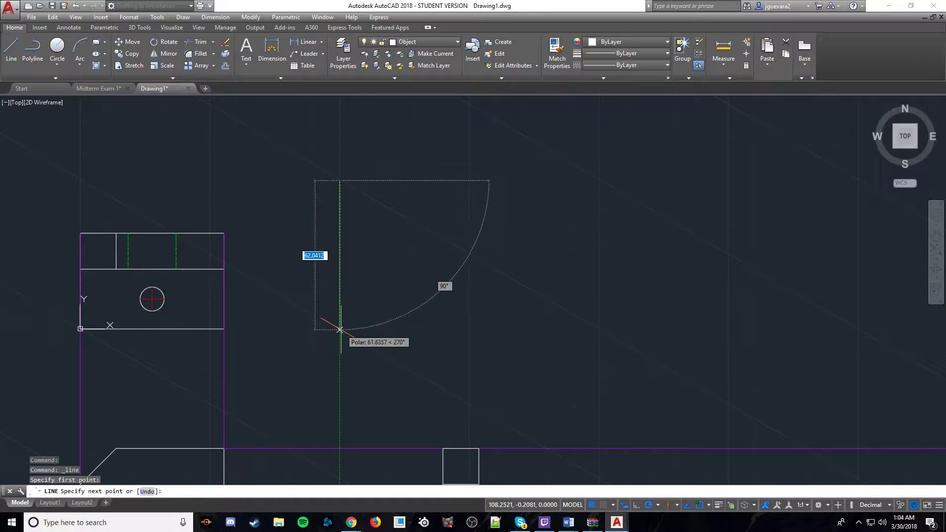
pyautogui.write('60')
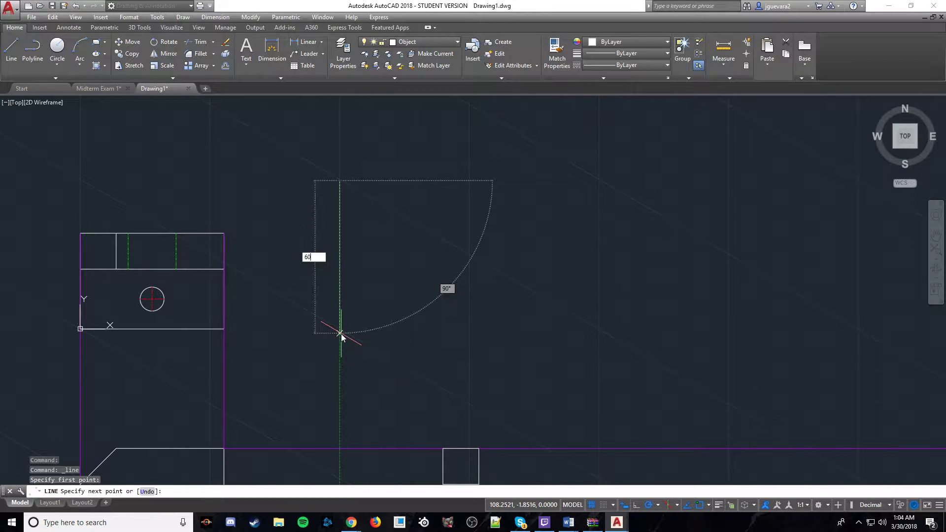
pyautogui.press('Return')
pyautogui.press('Escape')
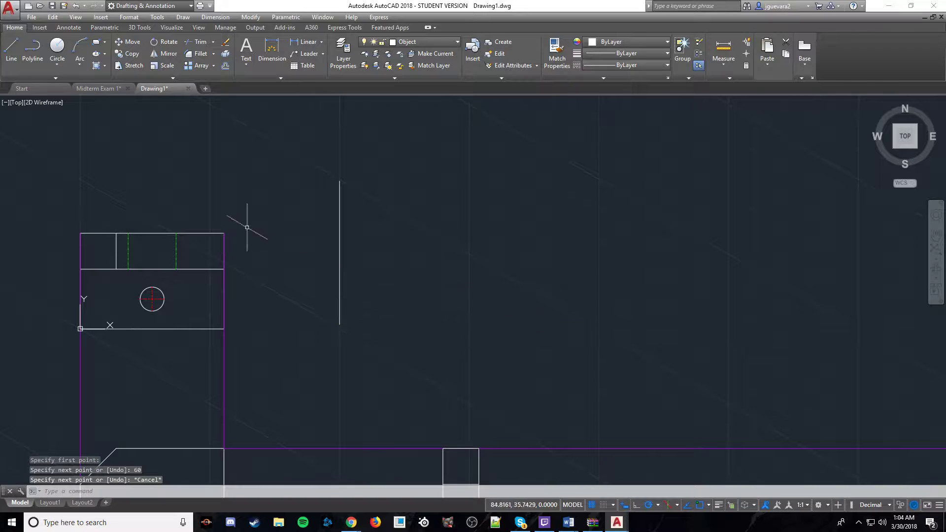
# Draw a 40-unit line from the lower end of the 60-unit vertical edge, sloping down at 30° along the left isoplane.
pyautogui.click(114, 89)
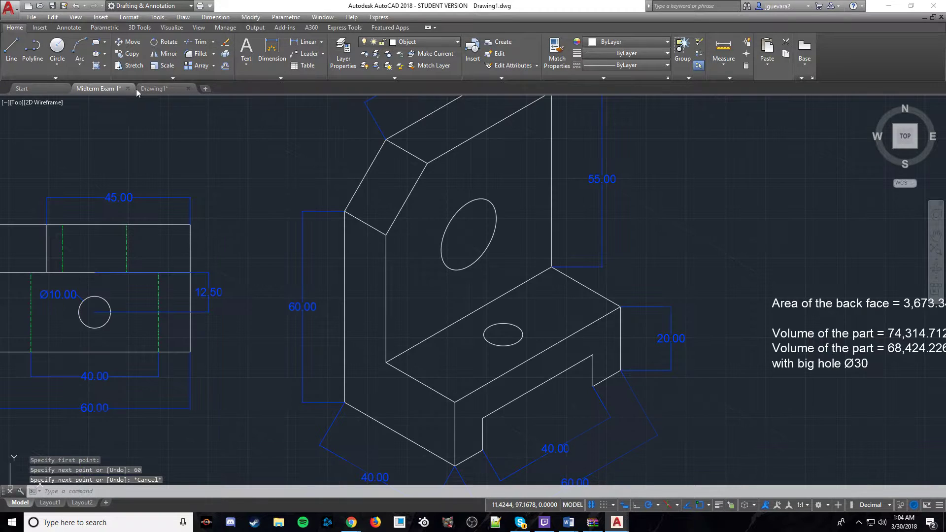
pyautogui.click(163, 89)
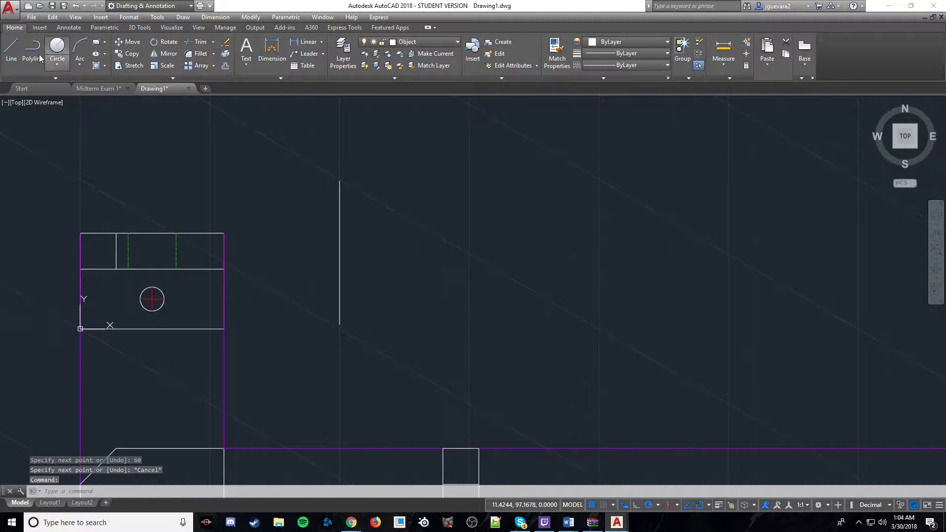
pyautogui.click(11, 48)
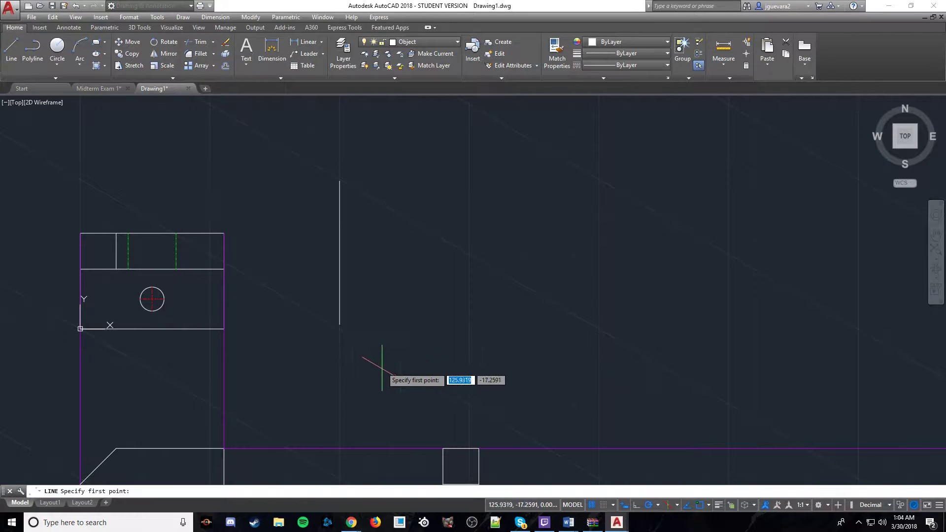
pyautogui.click(339, 324)
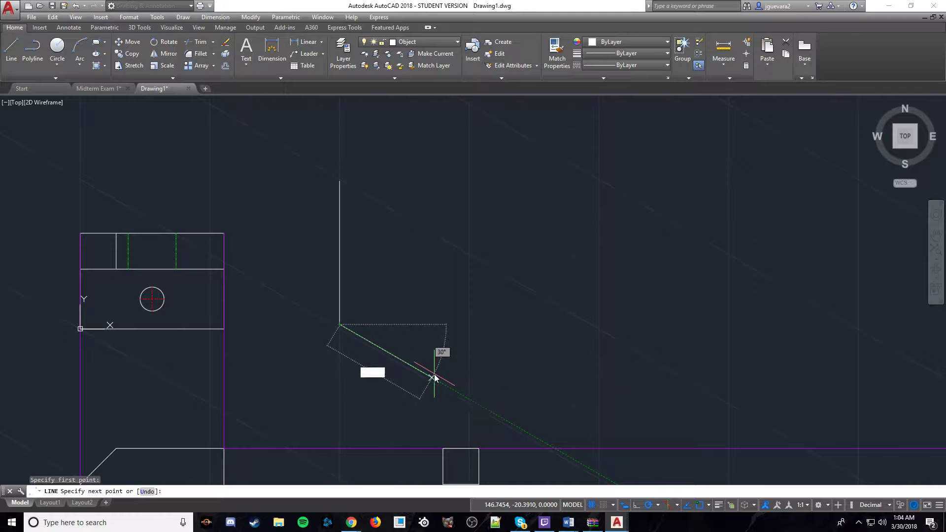
pyautogui.write('40')
pyautogui.press('Return')
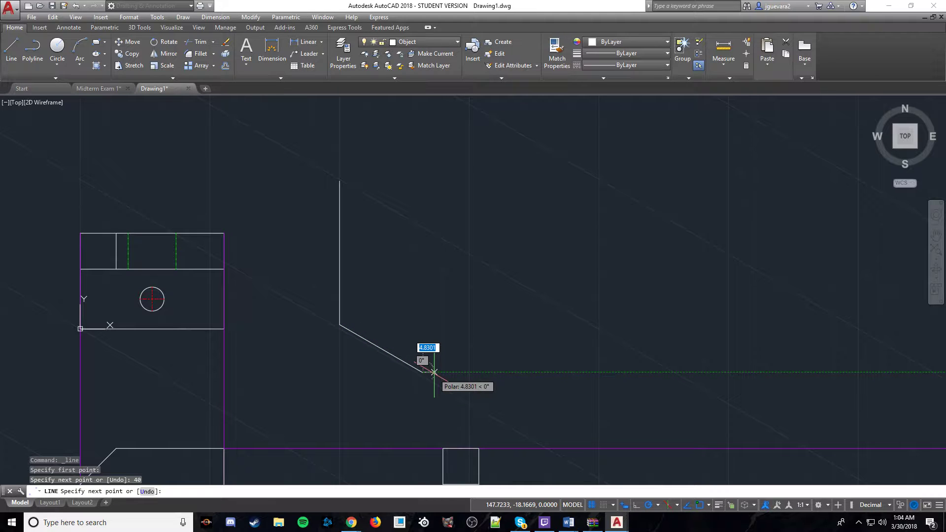
# Try continuing the outline with a freehand vertical edge and a 20-unit line, and erase the misdrawn segments.
pyautogui.click(422, 326)
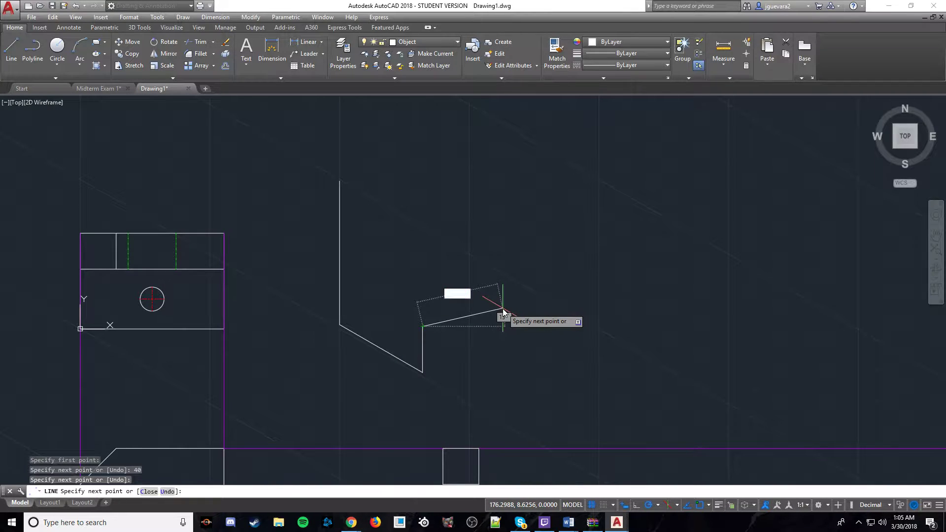
pyautogui.write('20')
pyautogui.press('Return')
pyautogui.press('Escape')
pyautogui.click(459, 319)
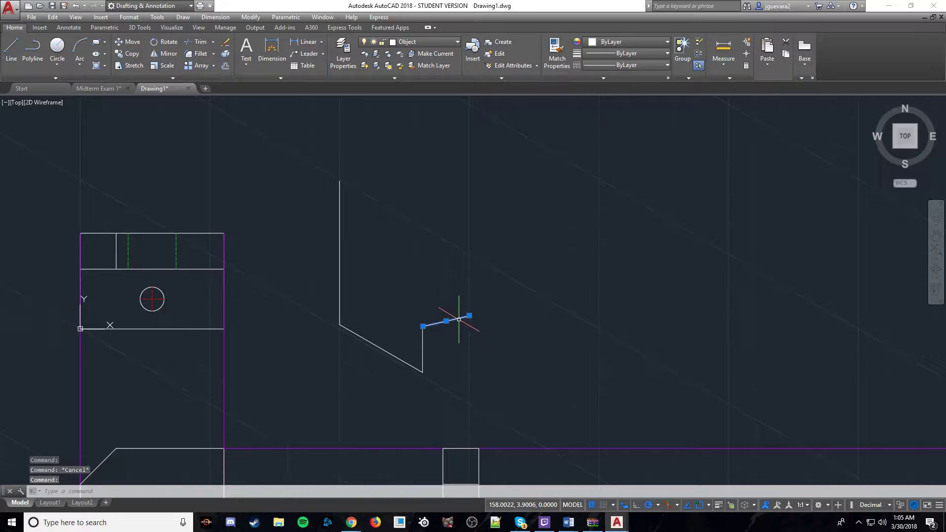
pyautogui.press('Delete')
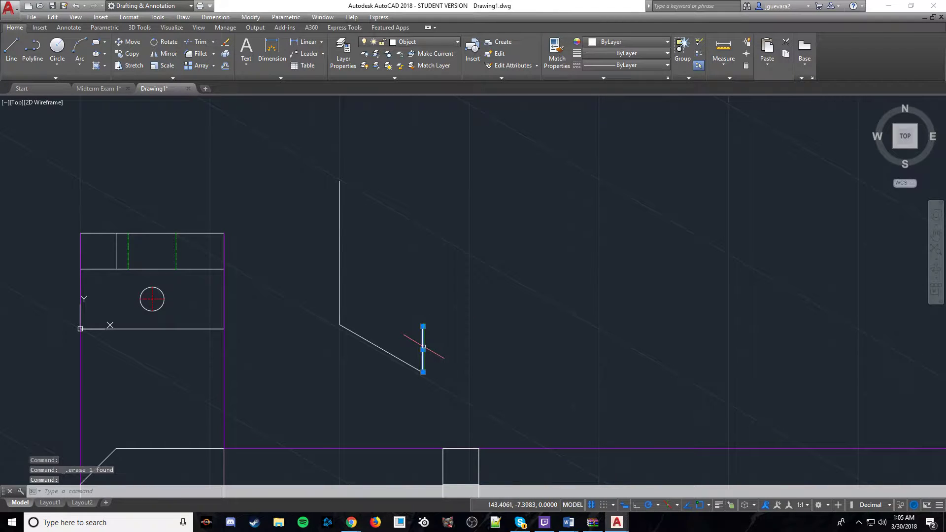
# Draw a 20-unit vertical line upward from the lower end of the 40-unit sloping edge.
pyautogui.click(11, 49)
pyautogui.click(422, 372)
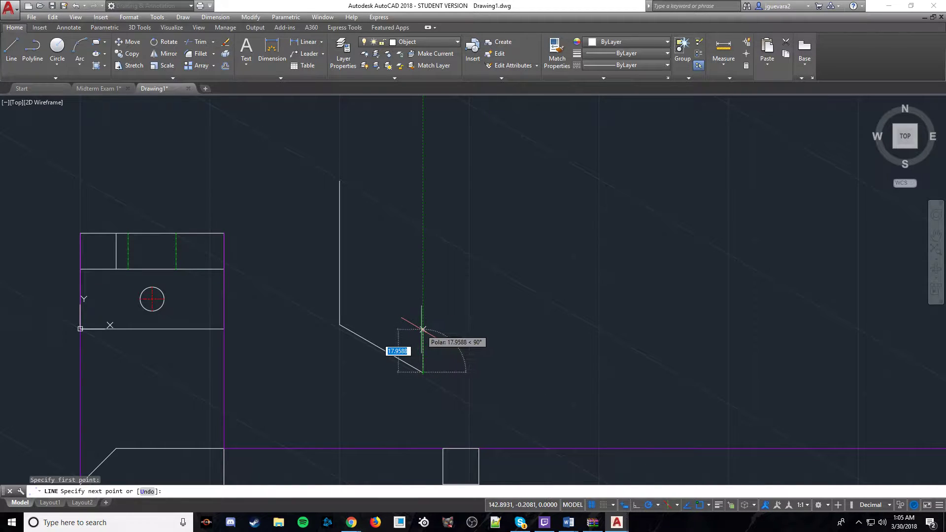
pyautogui.write('20')
pyautogui.press('Return')
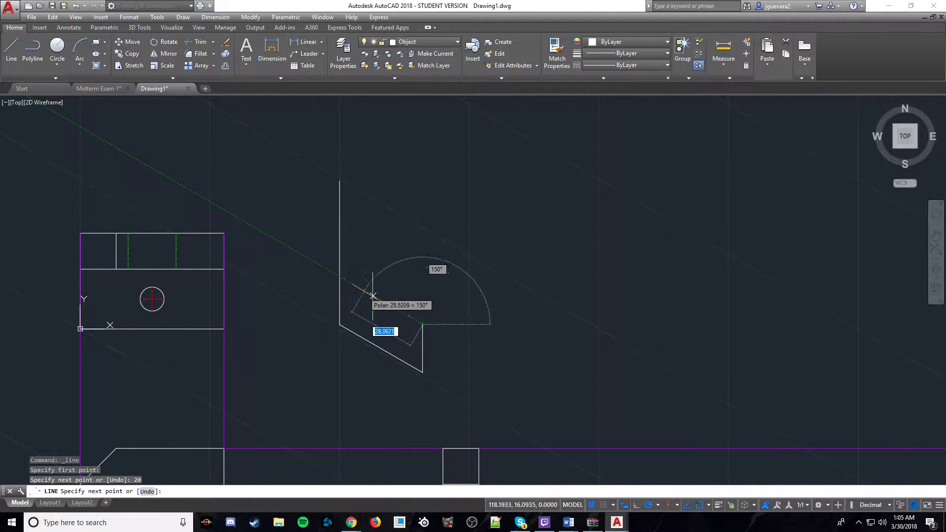
pyautogui.press('Escape')
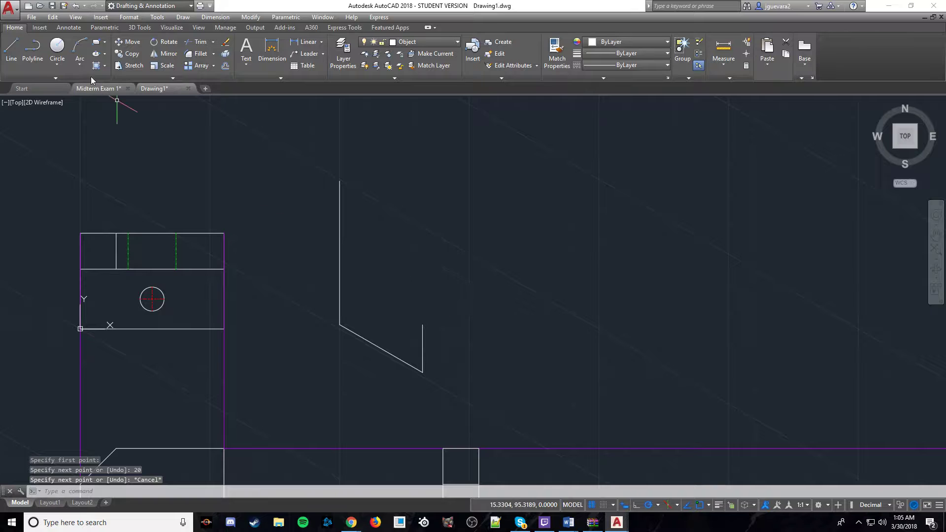
pyautogui.click(11, 47)
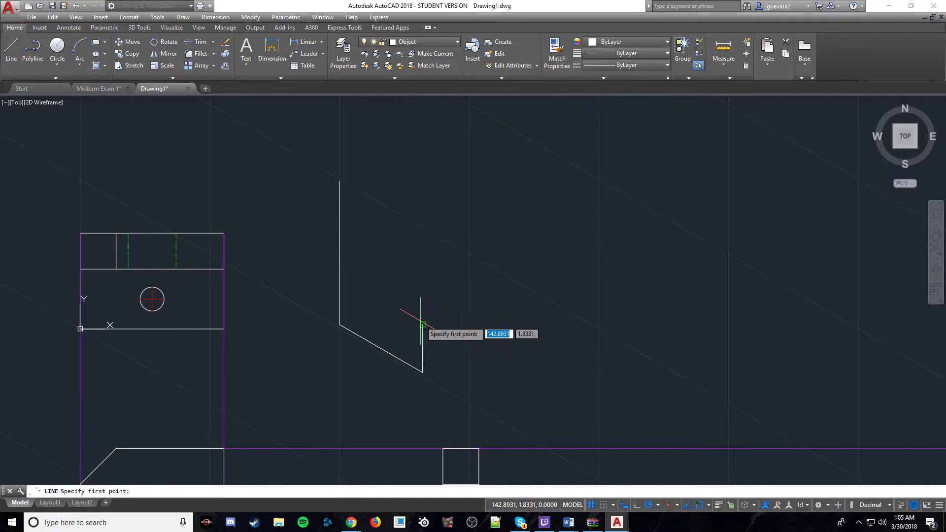
pyautogui.click(422, 324)
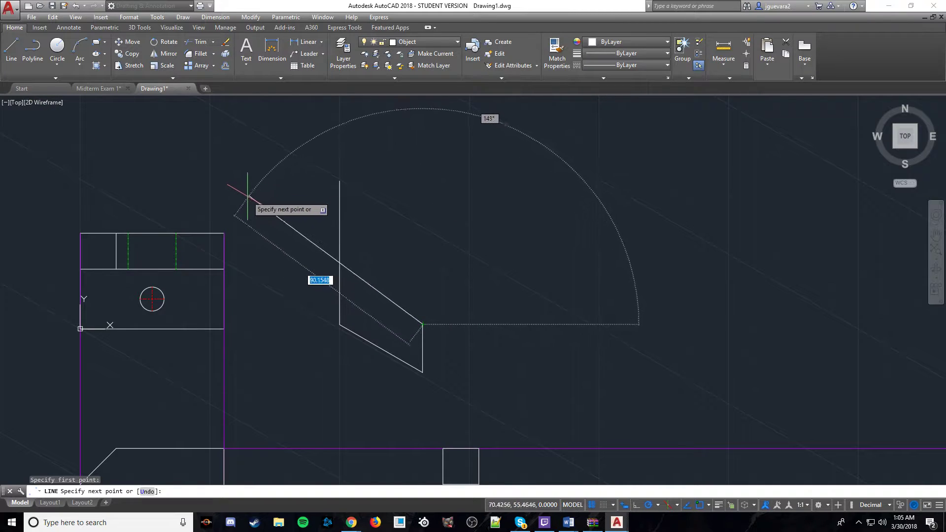
pyautogui.press('Escape')
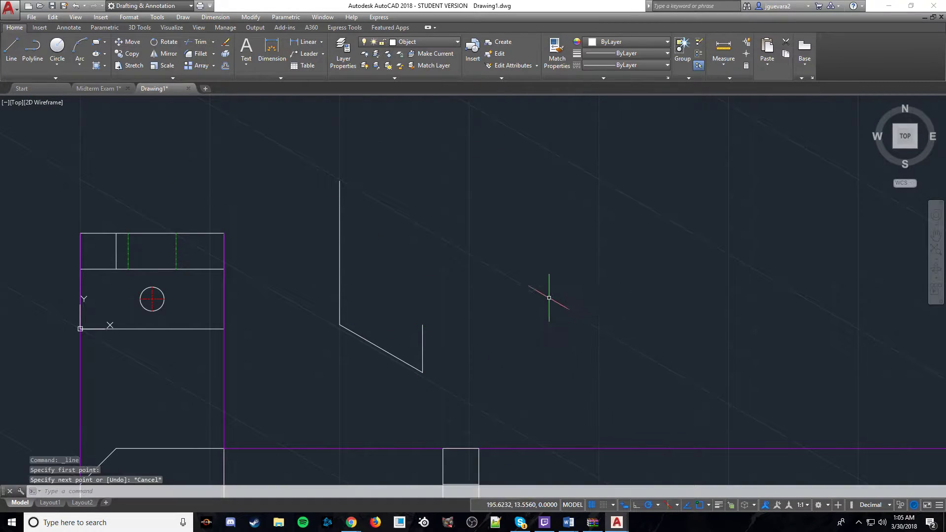
# Test a line from the upper end of the 20-unit edge with polar tracking off, and turn polar tracking back on.
pyautogui.click(646, 505)
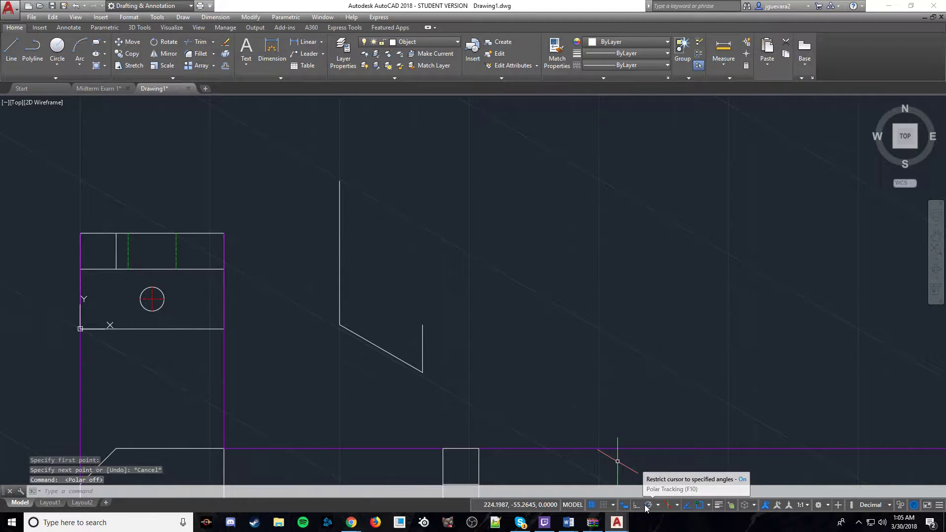
pyautogui.click(11, 50)
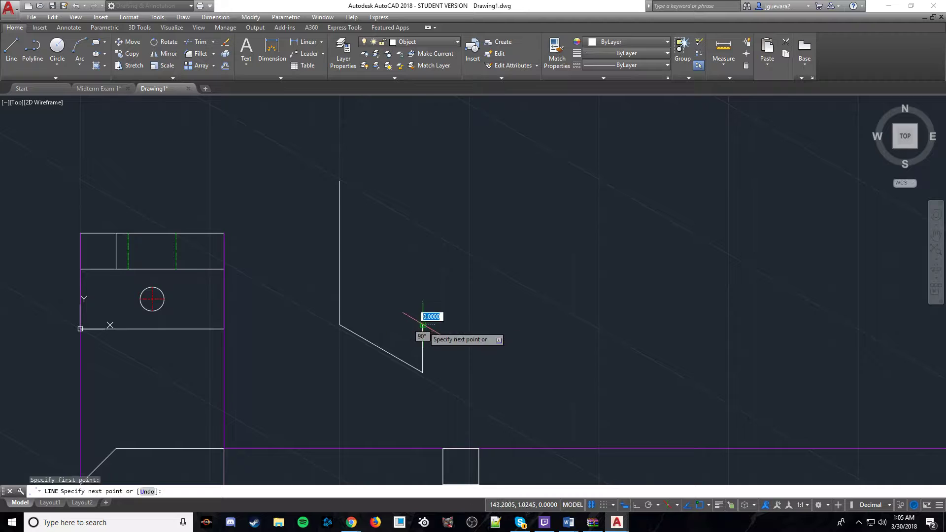
pyautogui.click(422, 325)
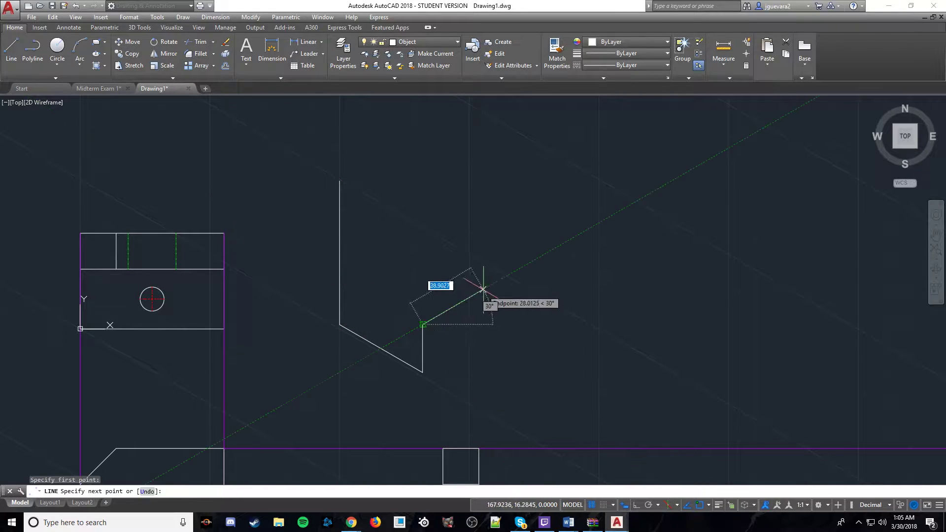
pyautogui.press('Escape')
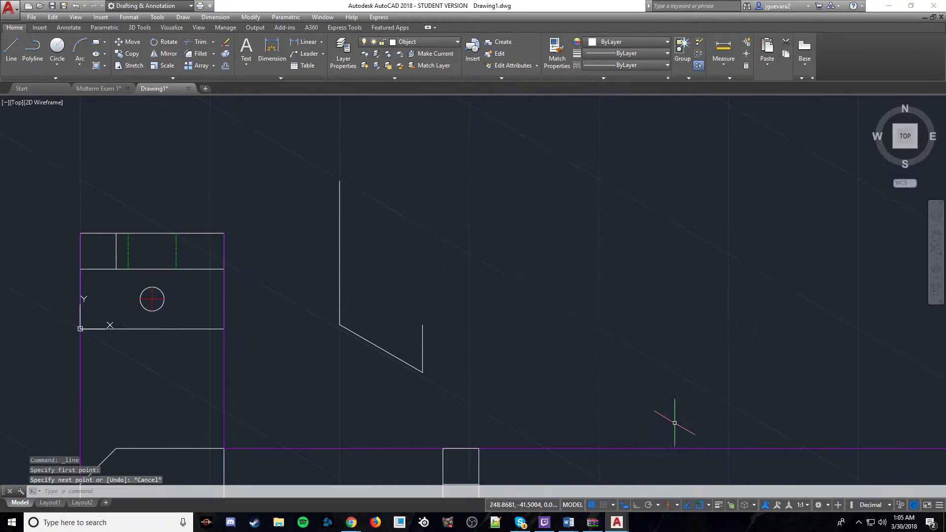
pyautogui.click(653, 504)
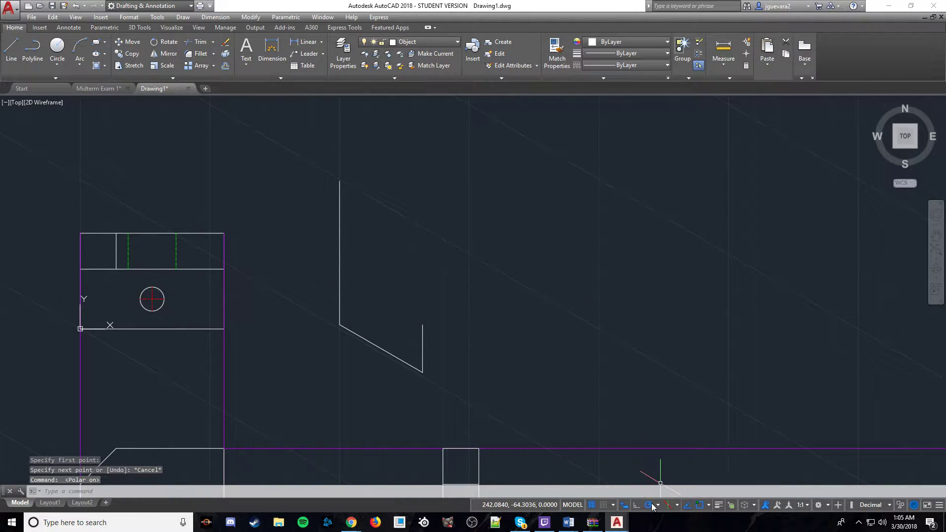
# Test starting a line from the short vertical edge with object snap tracking off, and turn that tracking back on.
pyautogui.click(687, 504)
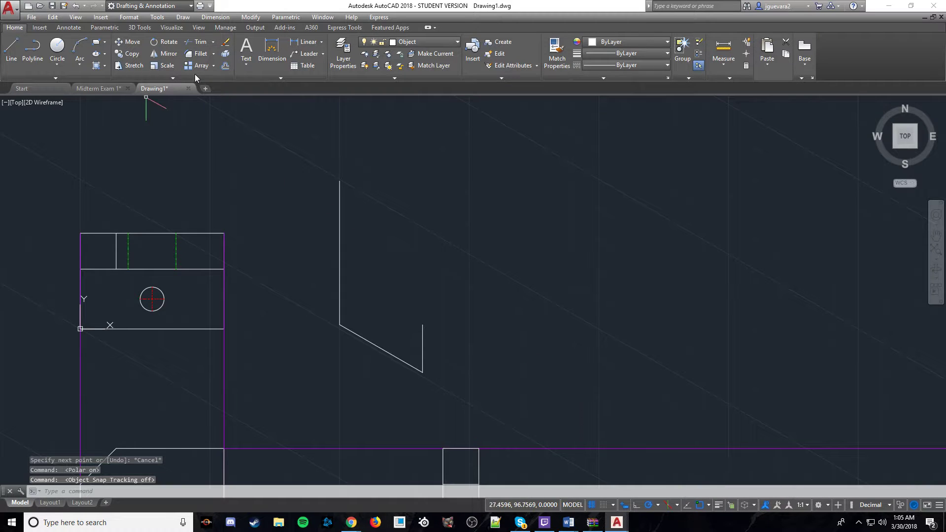
pyautogui.click(4, 53)
pyautogui.click(422, 324)
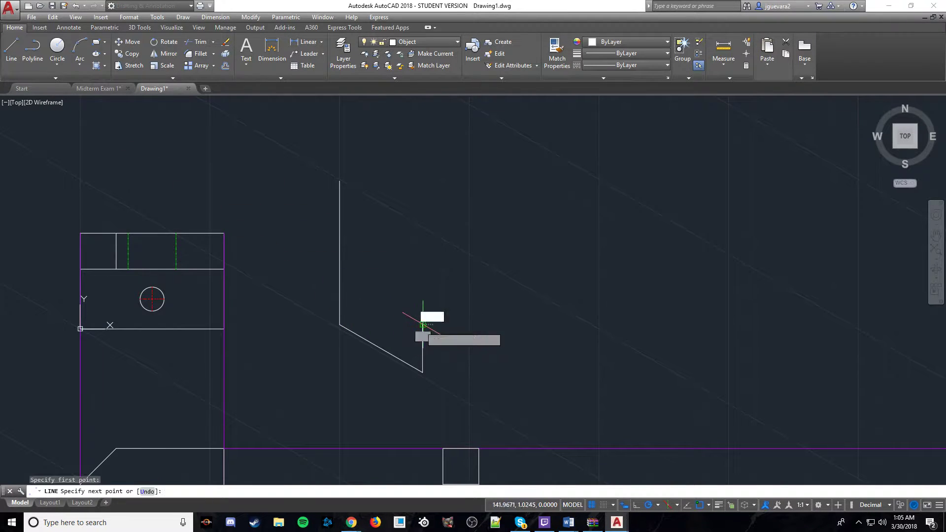
pyautogui.press('Escape')
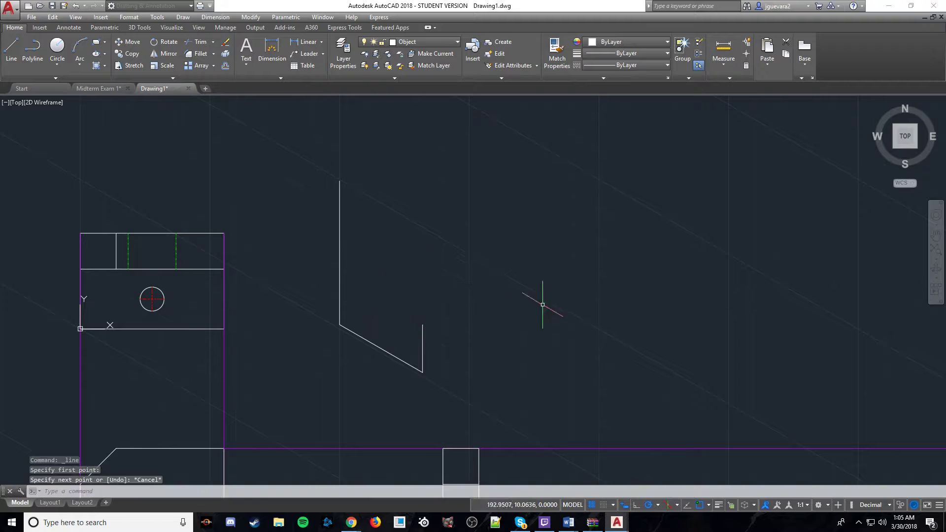
pyautogui.click(685, 505)
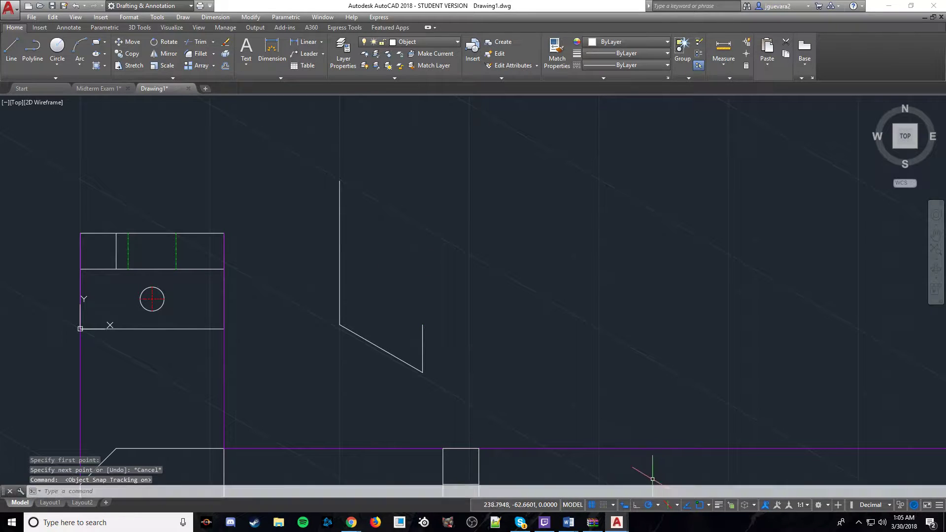
# Turn off dynamic input and try a line from the upper end of the 20-unit edge, leaving it undrawn.
pyautogui.click(624, 504)
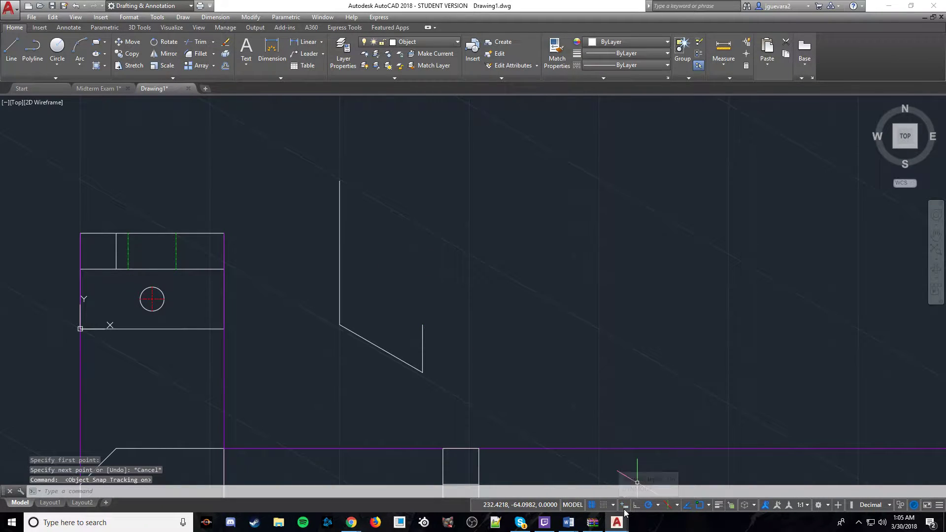
pyautogui.click(11, 49)
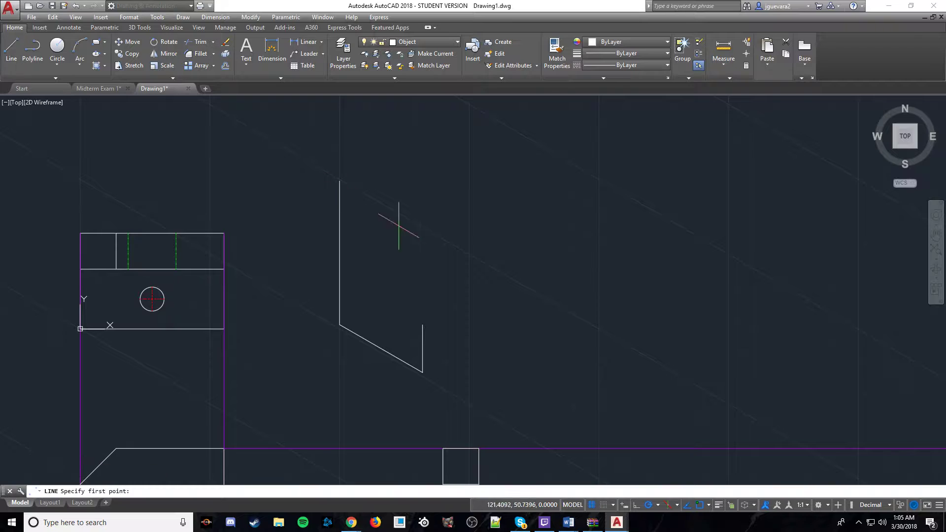
pyautogui.click(422, 324)
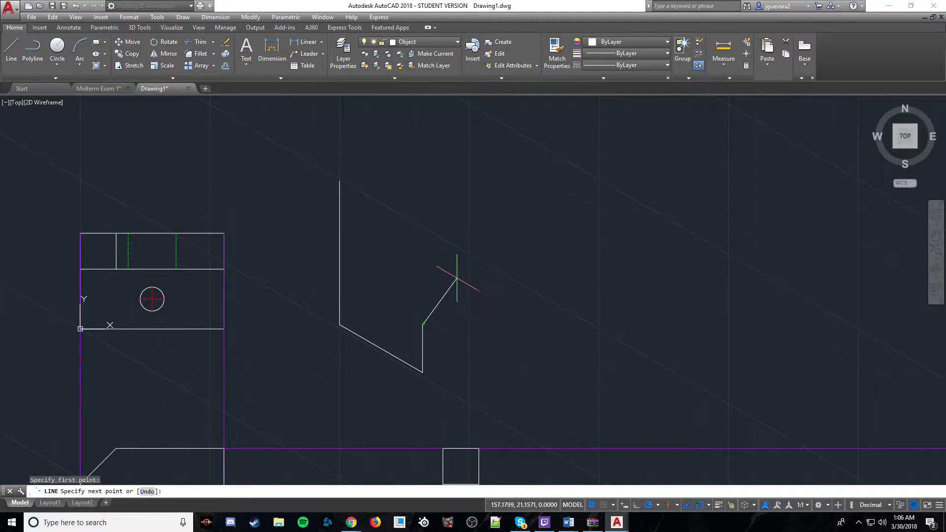
pyautogui.press('Escape')
pyautogui.press('Escape')
pyautogui.press('Escape')
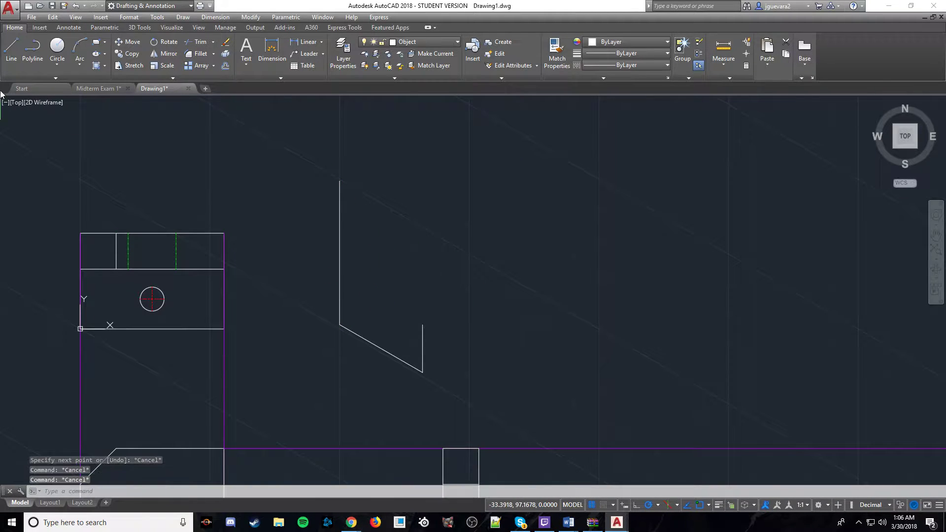
# Test a line from the upper end of the 20-unit edge with object snap and its tracking off, and turn both back on.
pyautogui.click(690, 505)
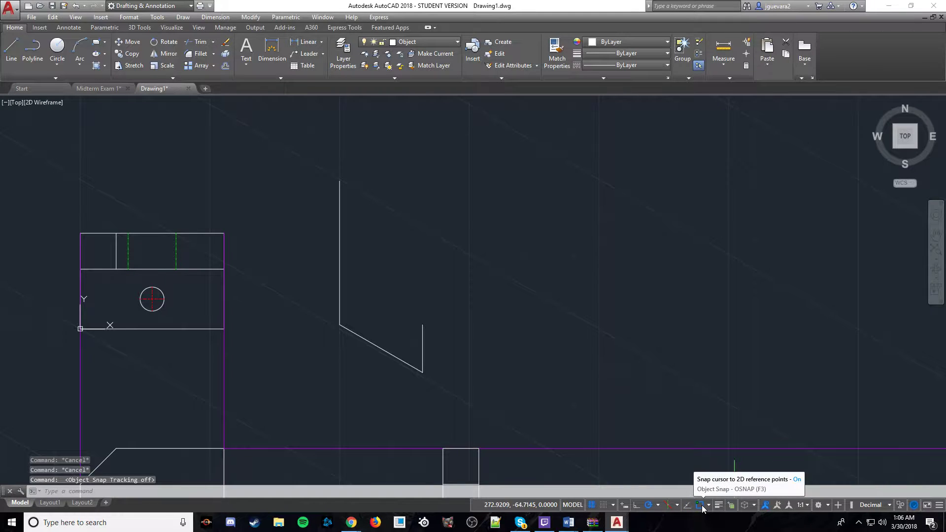
pyautogui.click(701, 505)
pyautogui.click(11, 52)
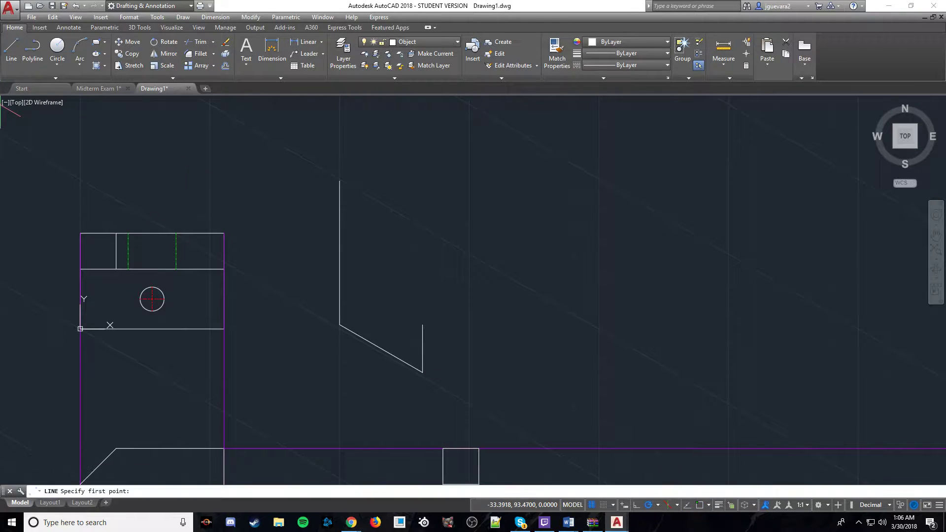
pyautogui.click(421, 325)
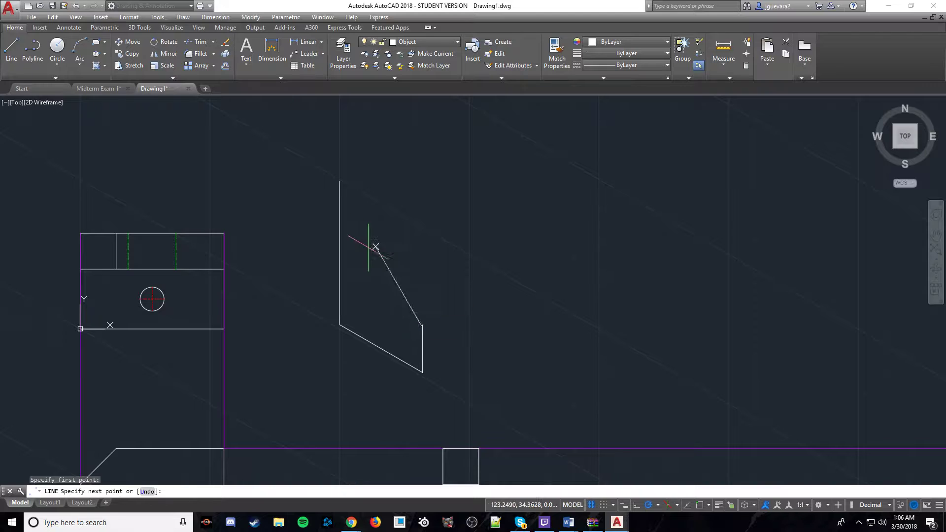
pyautogui.press('Escape')
pyautogui.press('Escape')
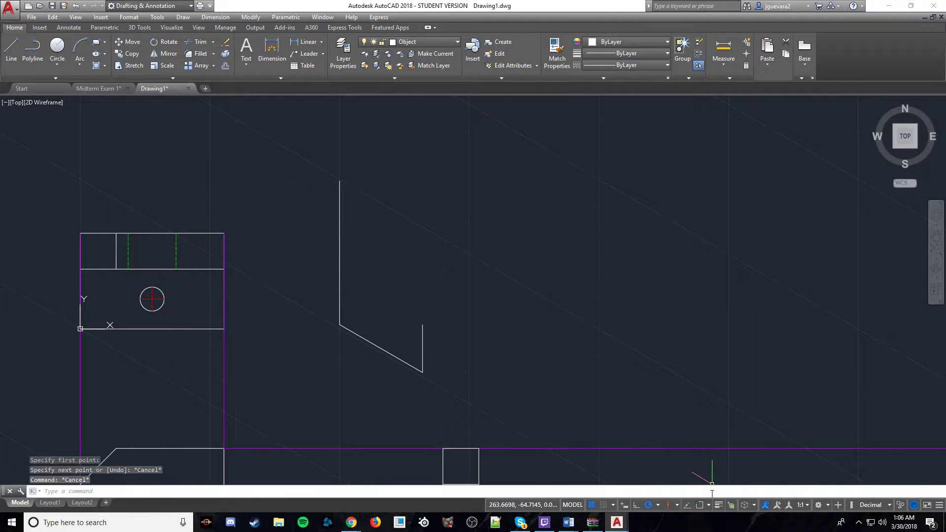
pyautogui.click(698, 505)
pyautogui.click(687, 505)
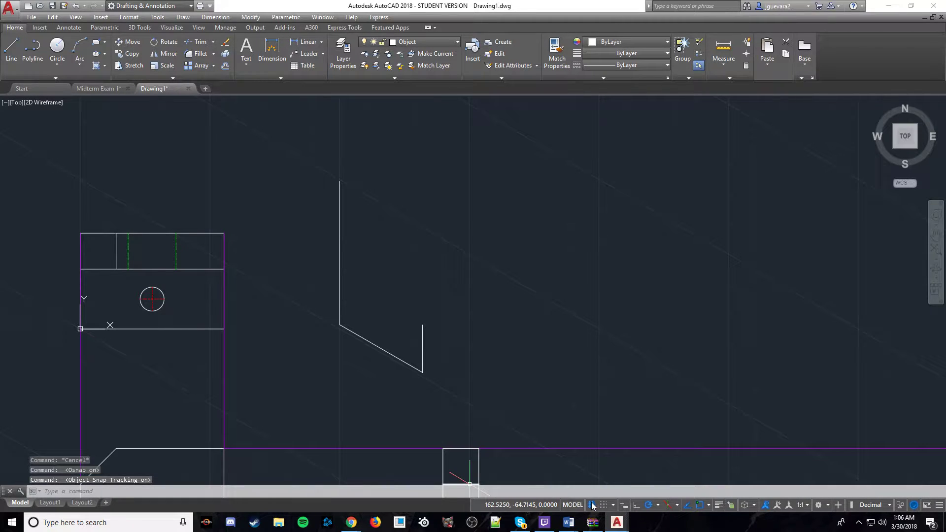
pyautogui.click(655, 504)
pyautogui.click(656, 505)
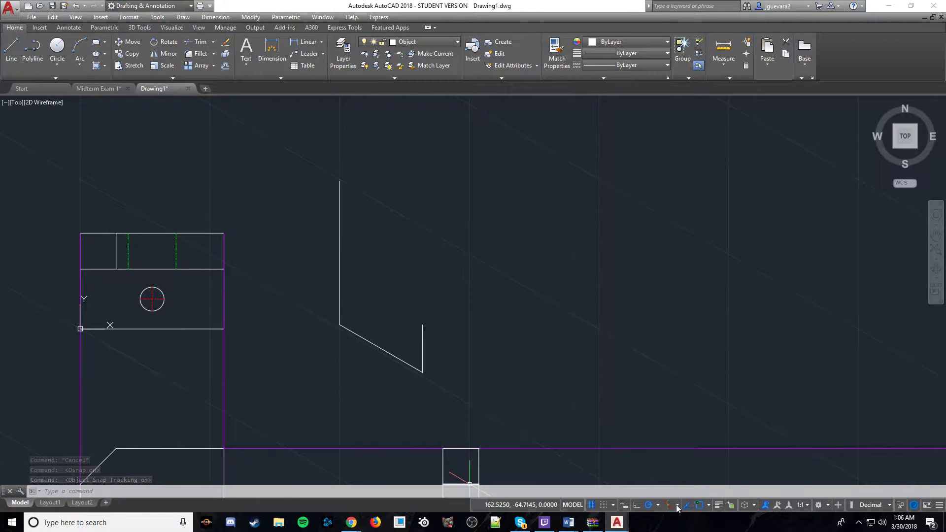
pyautogui.click(658, 505)
pyautogui.click(658, 505)
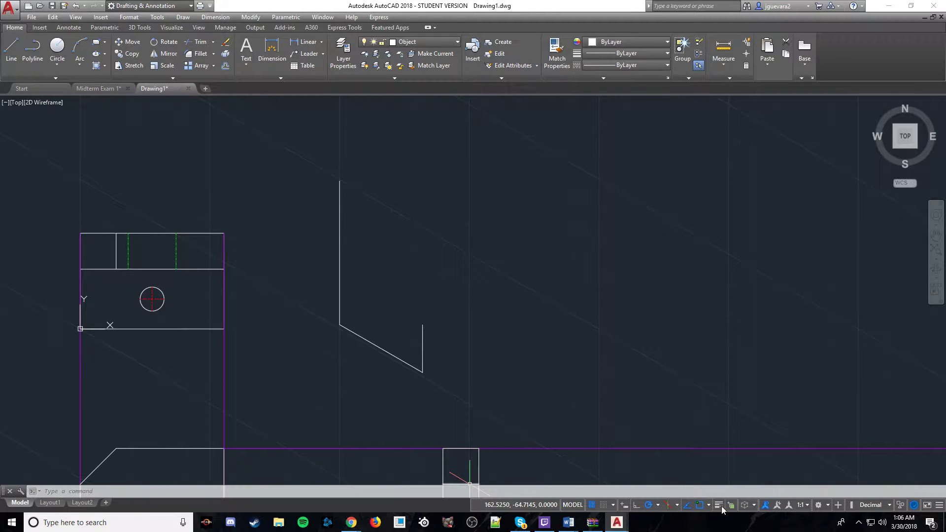
pyautogui.click(657, 506)
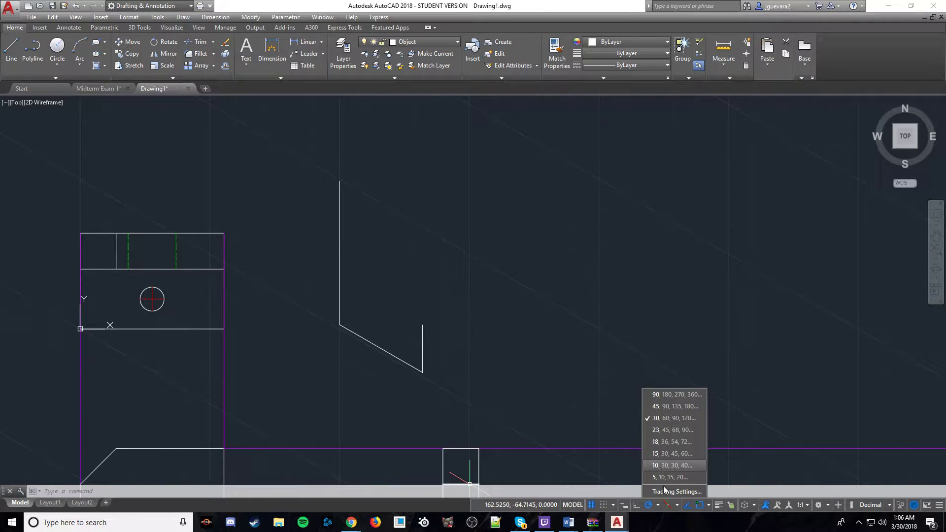
pyautogui.click(662, 479)
# Test a line from the upper end of the 20-unit edge with polar tracking off, and turn polar tracking back on.
pyautogui.click(648, 505)
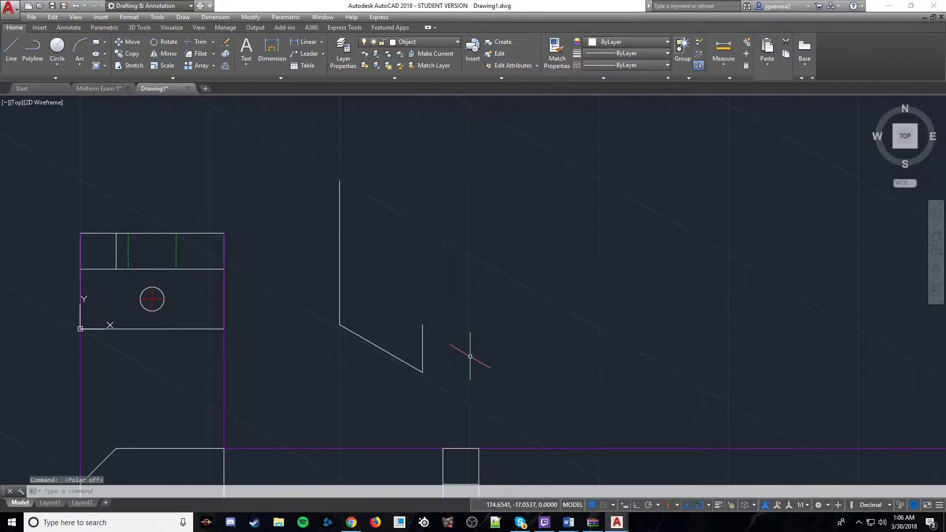
pyautogui.click(3, 58)
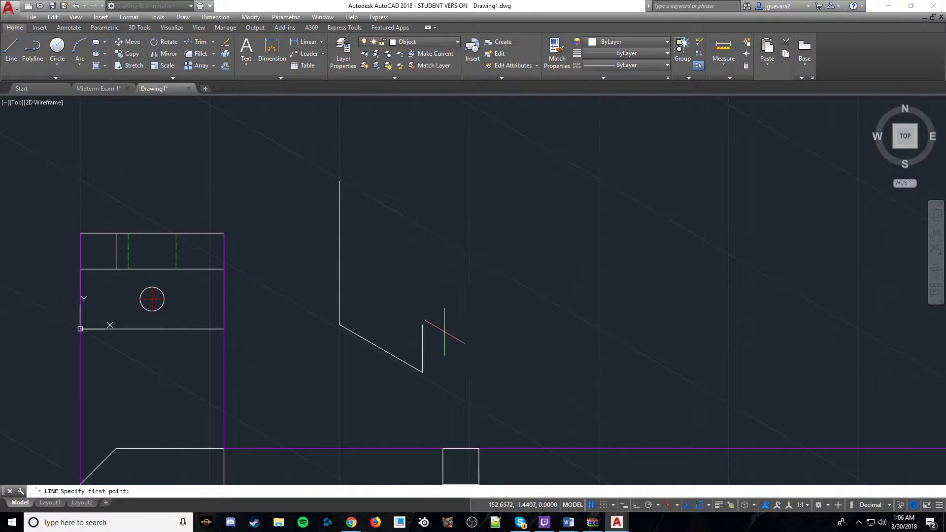
pyautogui.click(422, 324)
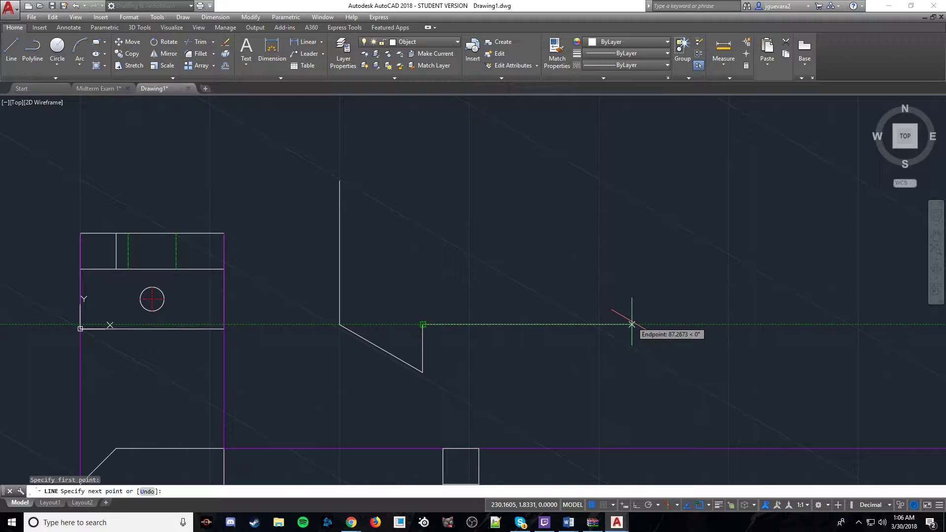
pyautogui.press('Escape')
pyautogui.click(648, 504)
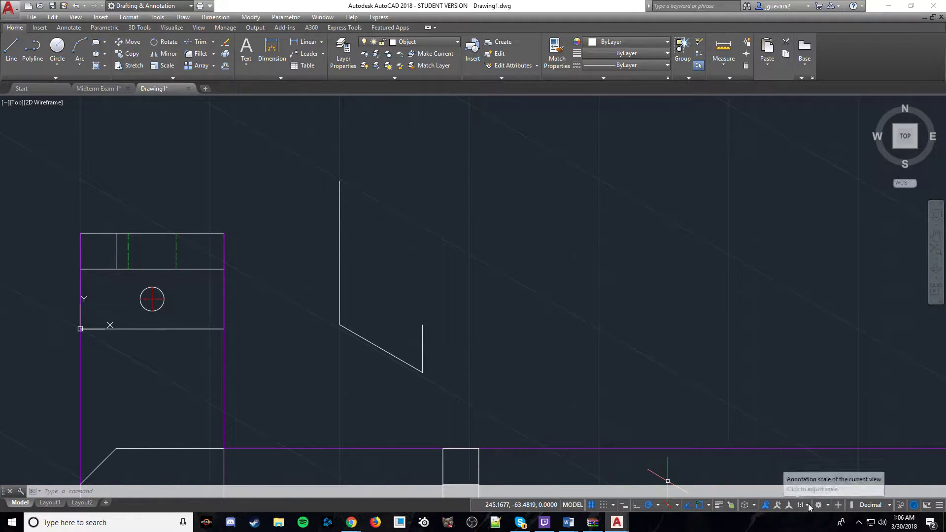
pyautogui.click(939, 505)
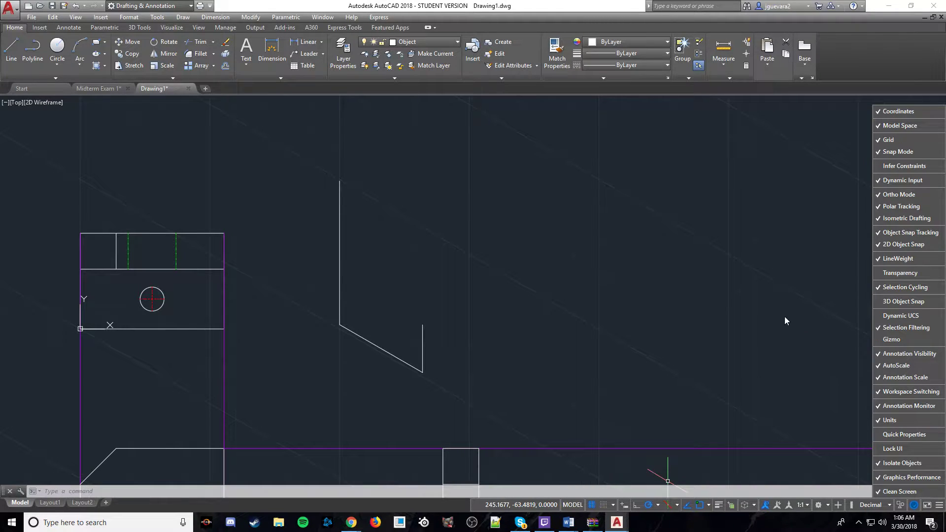
pyautogui.press('Escape')
pyautogui.press('Escape')
pyautogui.press('Escape')
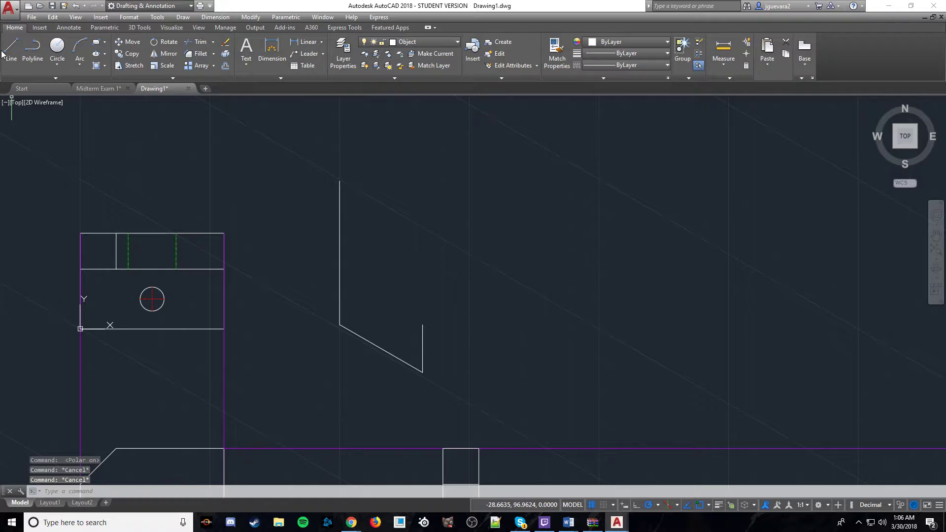
pyautogui.click(3, 54)
pyautogui.click(423, 325)
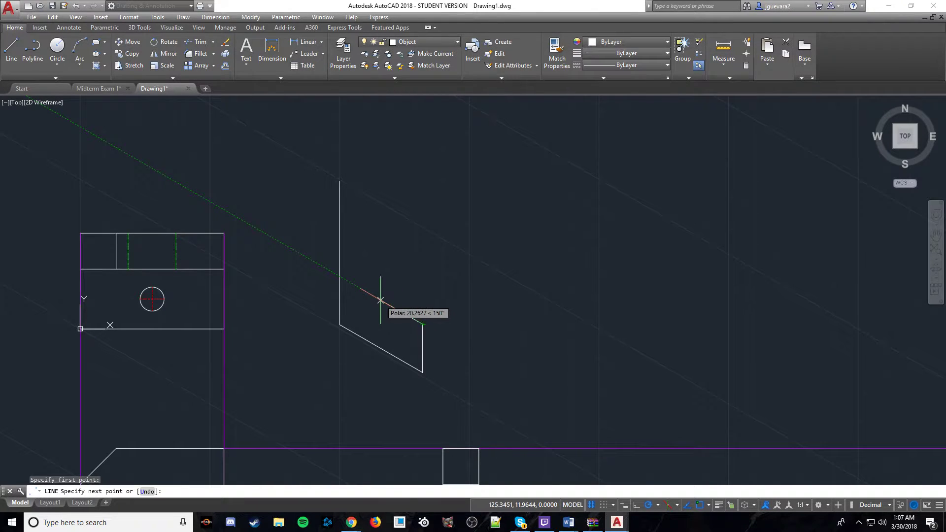
pyautogui.press('Escape')
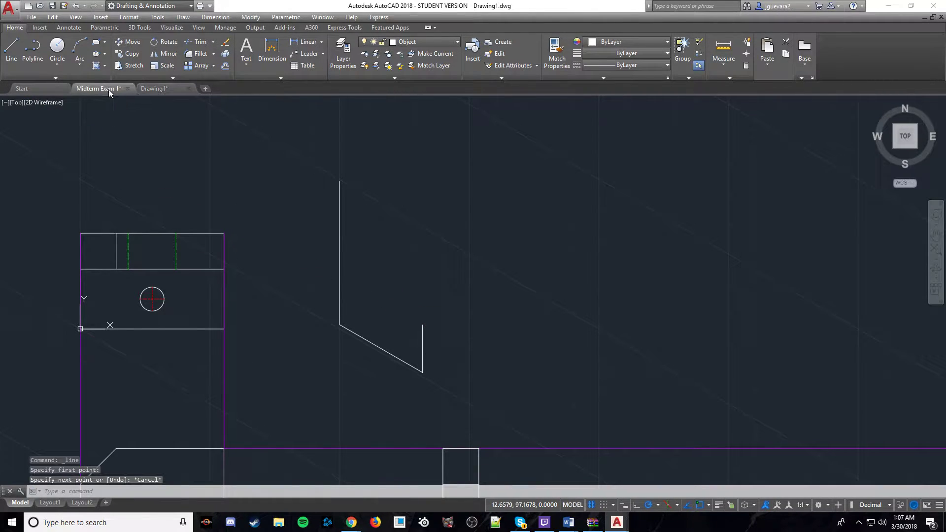
# Examine the dimensions of the bracket's isometric view in Midterm Exam 1.
pyautogui.click(108, 89)
pyautogui.moveTo(153, 93)
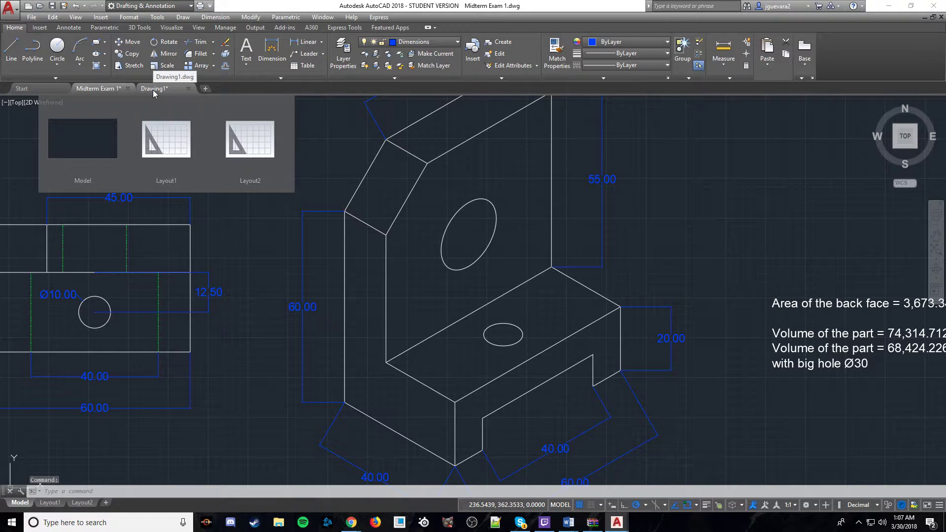
pyautogui.moveTo(419, 394); pyautogui.dragTo(417, 349, button='middle')
pyautogui.moveTo(376, 319); pyautogui.dragTo(406, 442, button='middle')
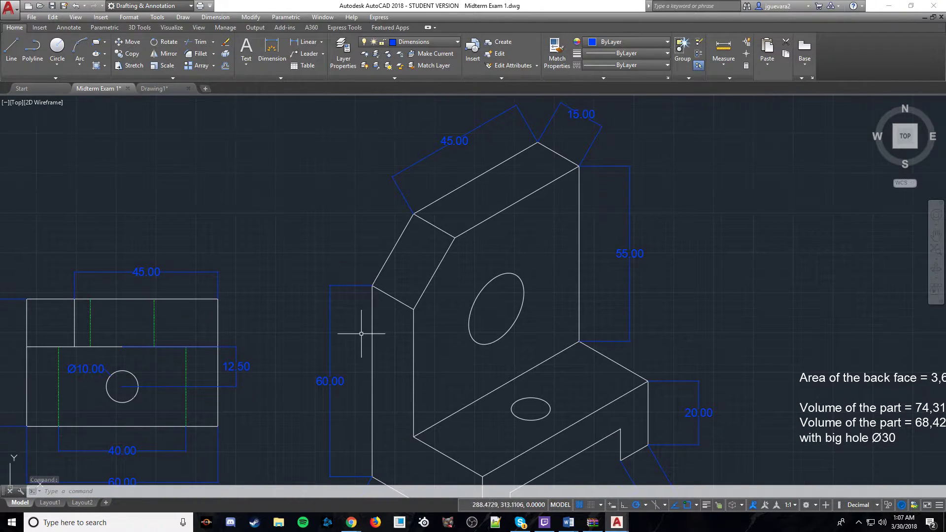
# Back in Drawing1, draw a 25-unit line at 150° from the upper end of the 20-unit vertical edge.
pyautogui.click(171, 91)
pyautogui.press('space')
pyautogui.click(422, 324)
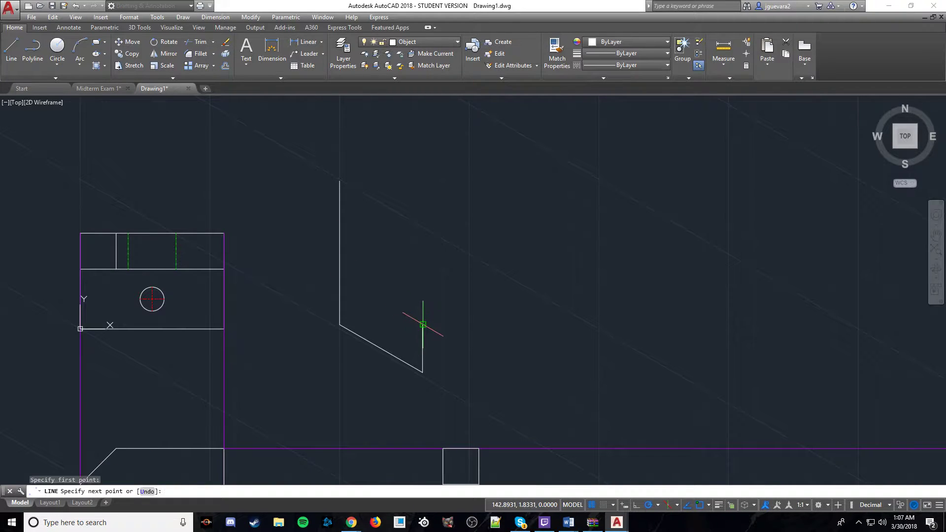
pyautogui.write('25')
pyautogui.press('Return')
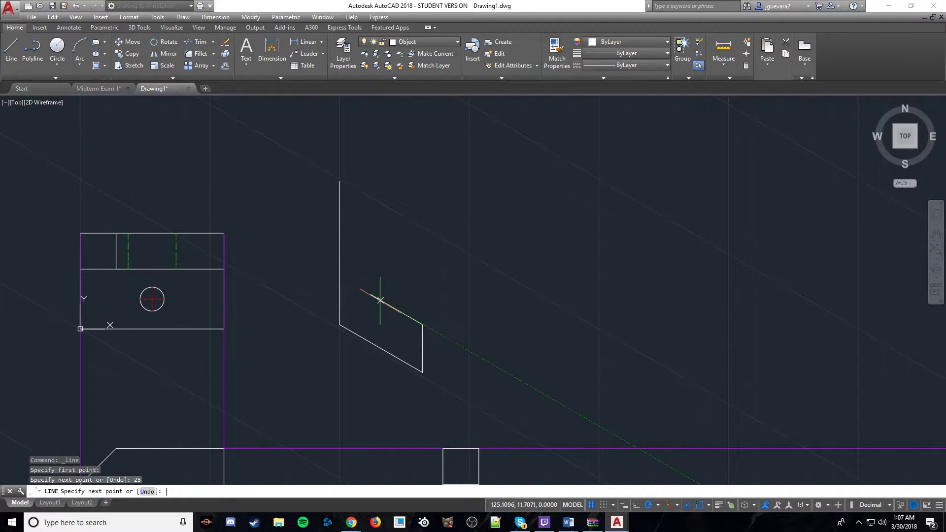
pyautogui.press('Escape')
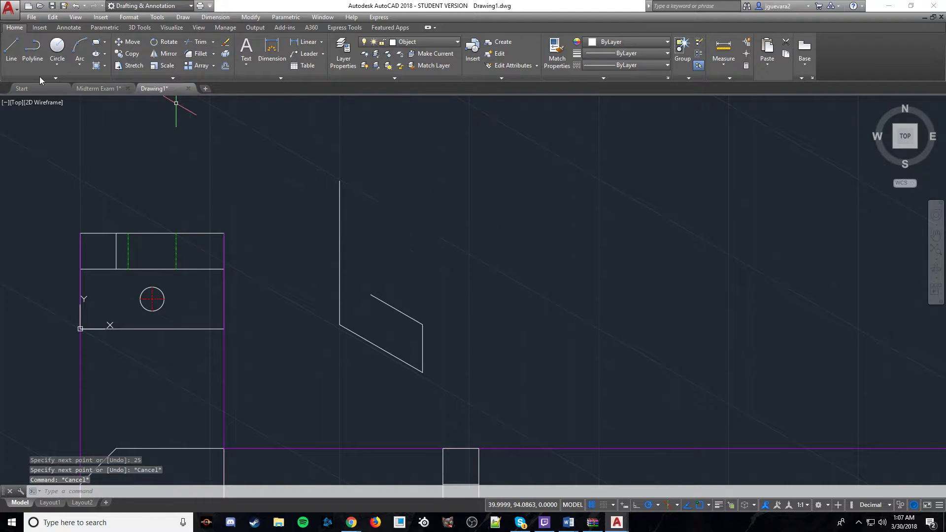
pyautogui.click(11, 49)
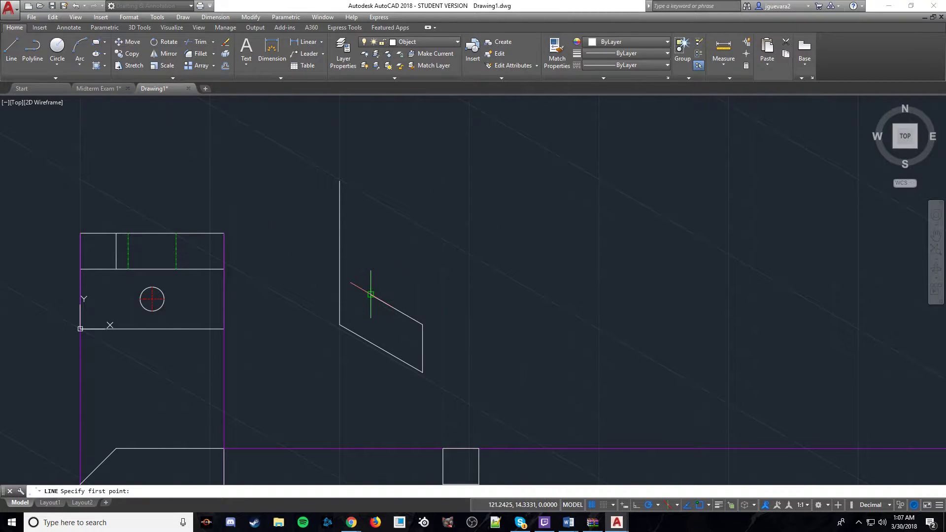
pyautogui.click(370, 294)
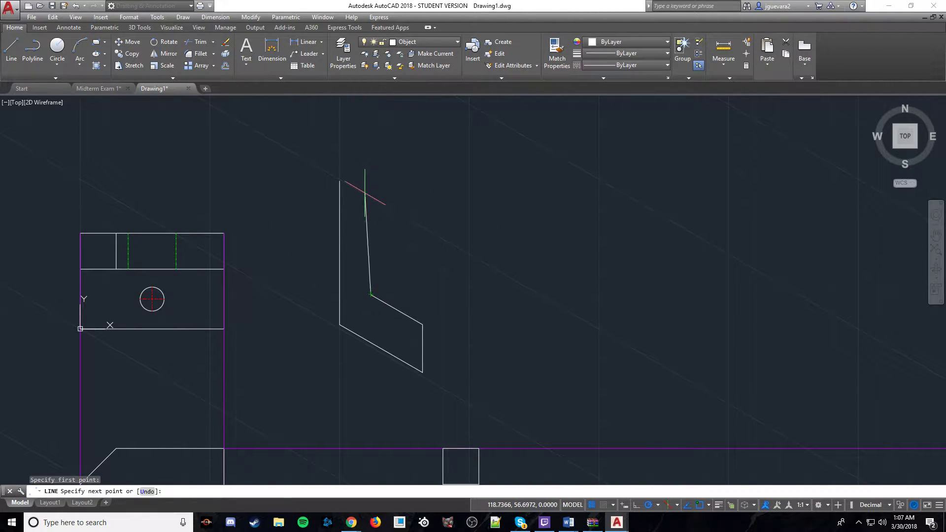
pyautogui.press('Escape')
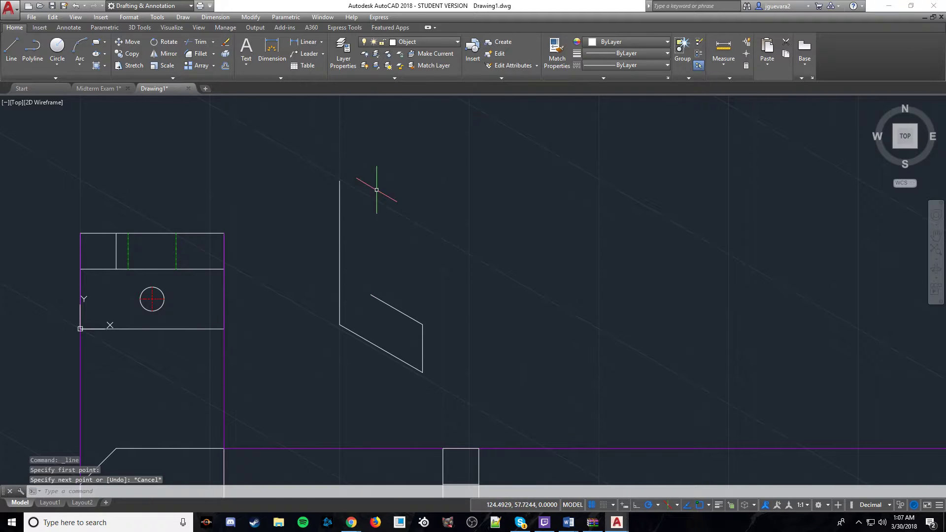
# Draw a sloping line at 330° from the upper end of the tall vertical edge, reaching past the face's inner corner.
pyautogui.click(11, 50)
pyautogui.click(339, 180)
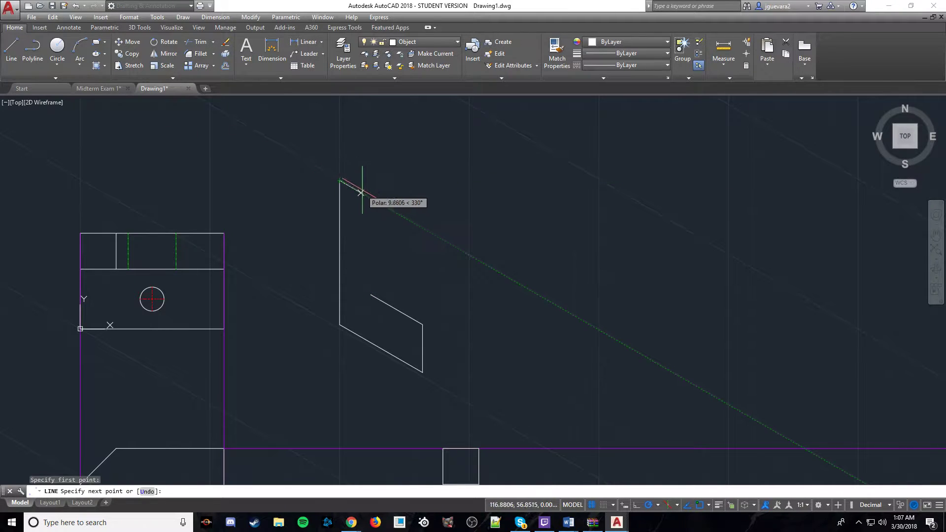
pyautogui.click(394, 212)
pyautogui.press('Escape')
# Draw a vertical line upward from the inner end of the 25-unit edge, crossing the sloping top line.
pyautogui.click(11, 49)
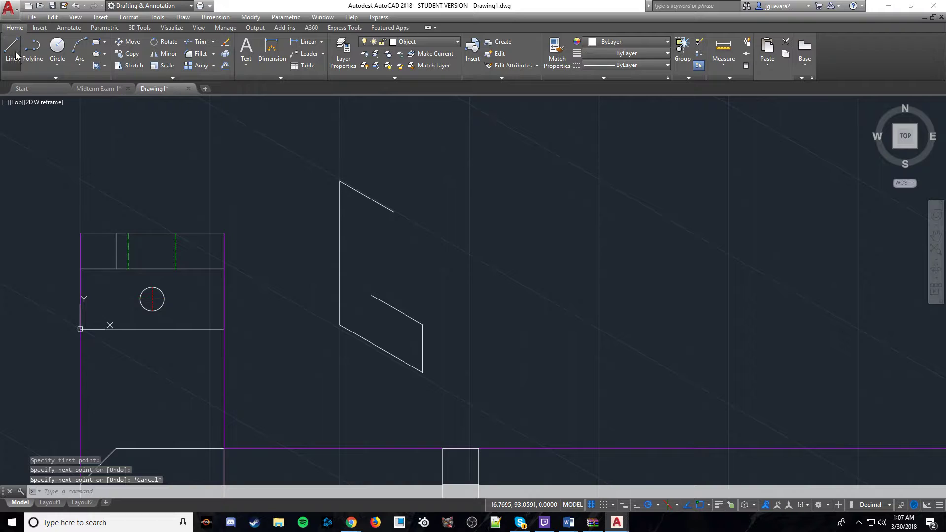
pyautogui.click(371, 294)
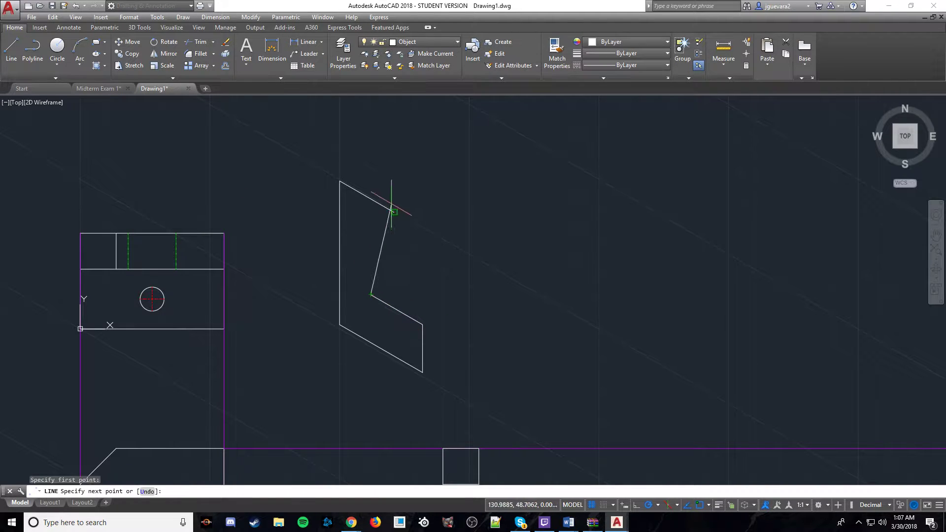
pyautogui.click(371, 174)
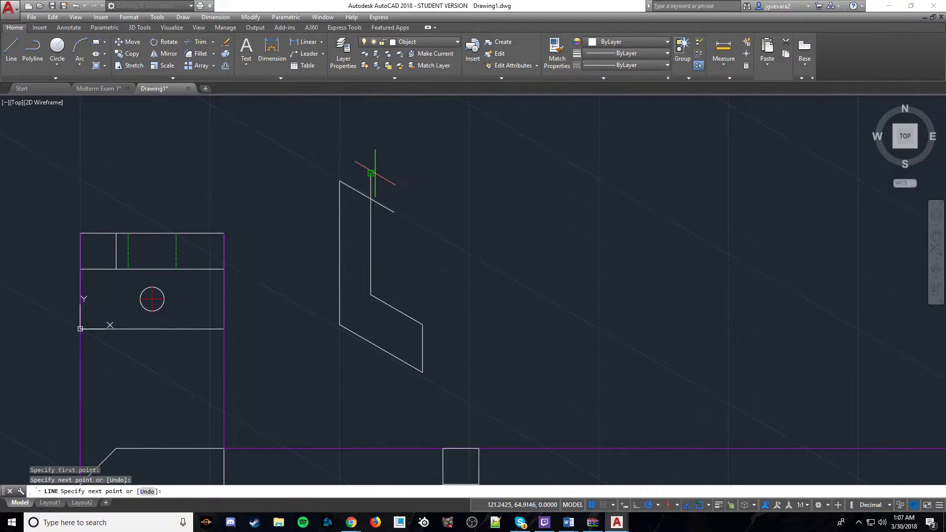
pyautogui.press('Escape')
# Trim the overhanging ends of the vertical line and the sloping top line to close the L-shaped face.
pyautogui.write('tr')
pyautogui.press('Return')
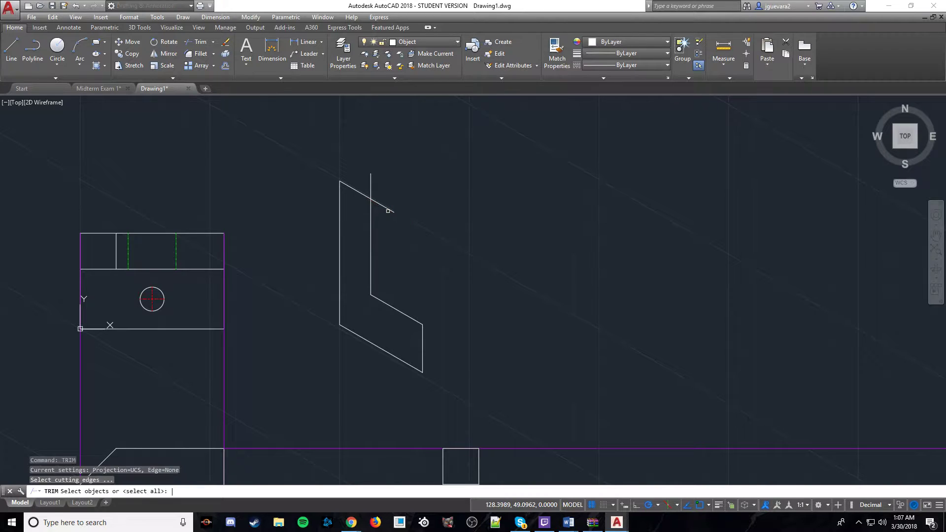
pyautogui.press('Return')
pyautogui.click(366, 184)
pyautogui.click(386, 191)
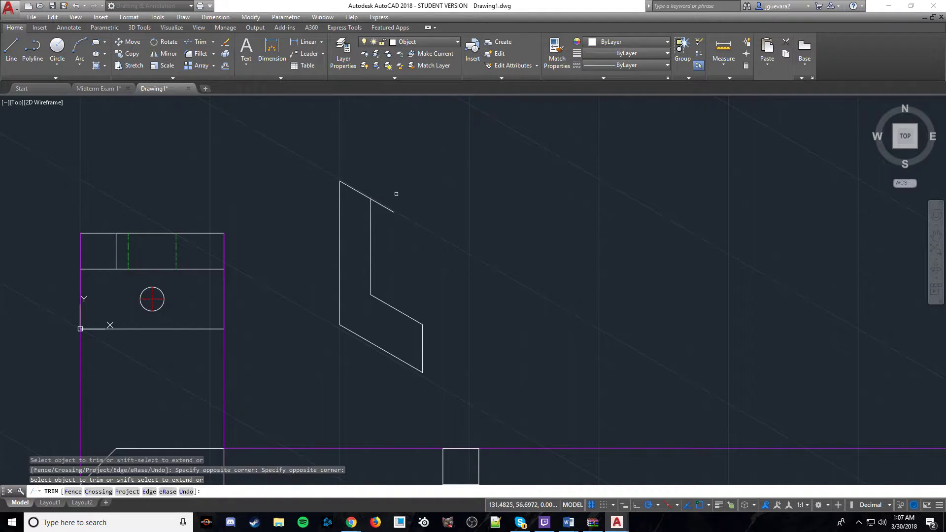
pyautogui.click(392, 199)
pyautogui.press('Escape')
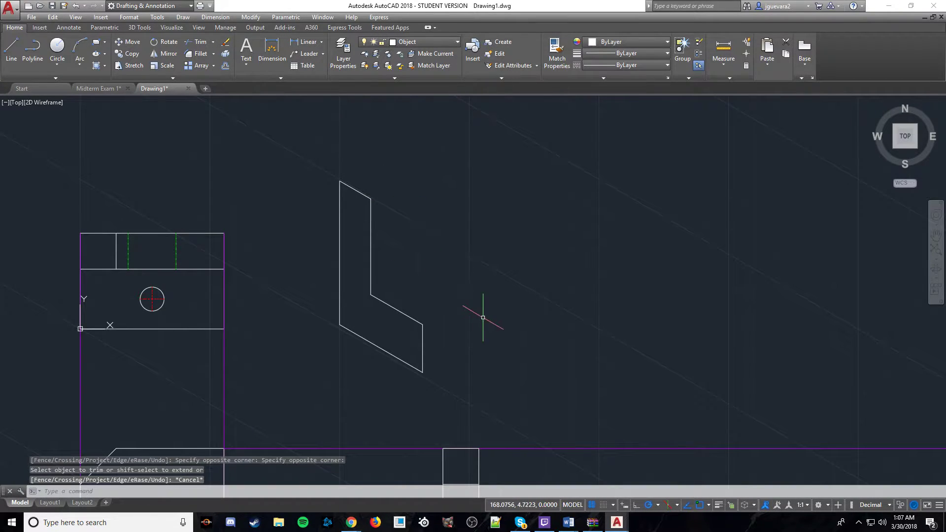
pyautogui.moveTo(483, 317); pyautogui.dragTo(473, 266, button='middle')
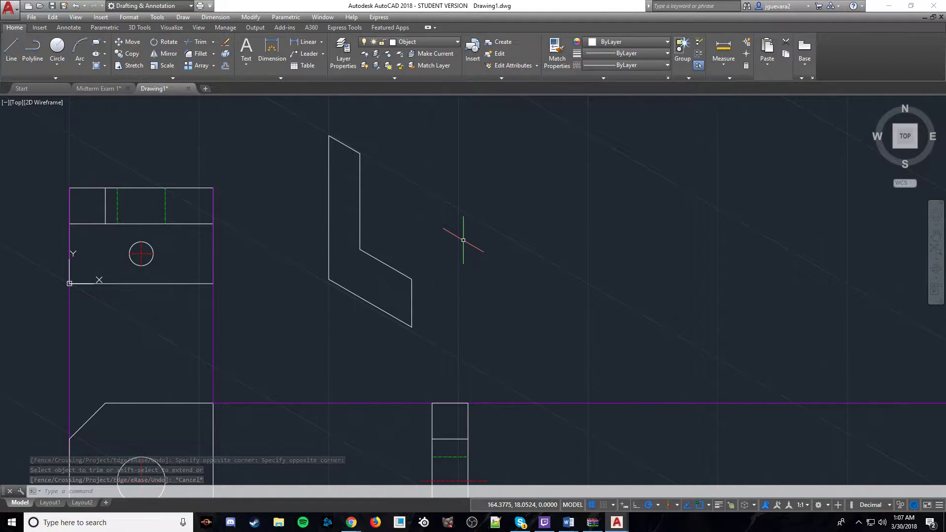
pyautogui.moveTo(446, 219)
pyautogui.mouseDown(button='middle')
pyautogui.moveTo(462, 258)
pyautogui.moveTo(462, 294)
pyautogui.mouseUp(button='middle')
pyautogui.click(11, 48)
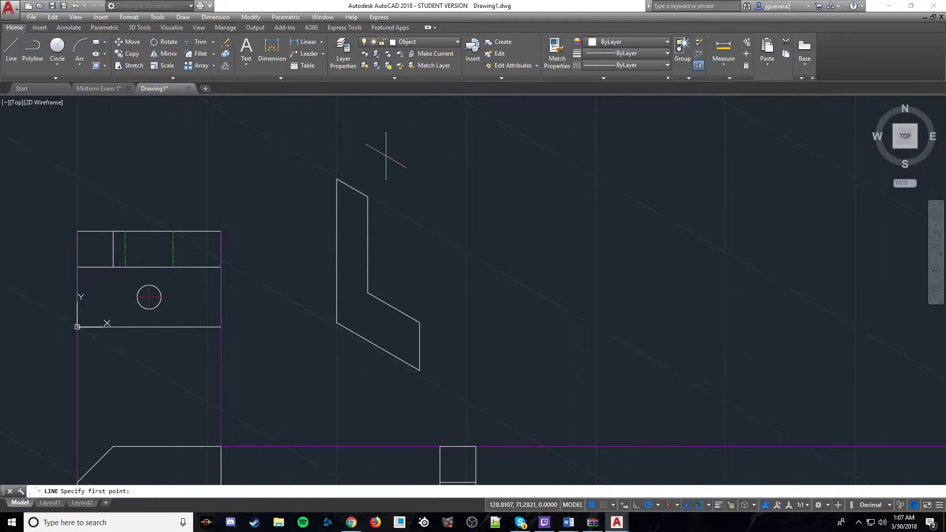
pyautogui.moveTo(480, 207)
pyautogui.mouseDown(button='middle')
pyautogui.moveTo(475, 266)
pyautogui.moveTo(465, 267)
pyautogui.mouseUp(button='middle')
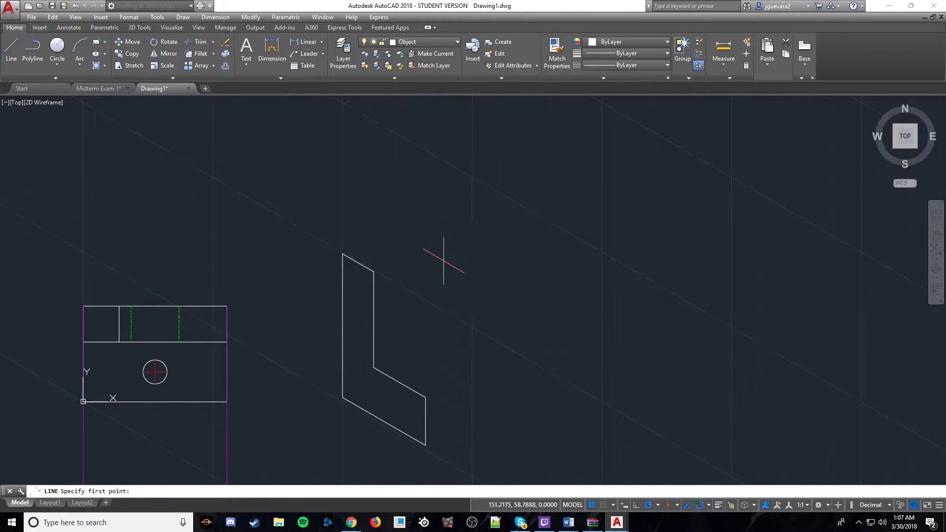
pyautogui.click(342, 254)
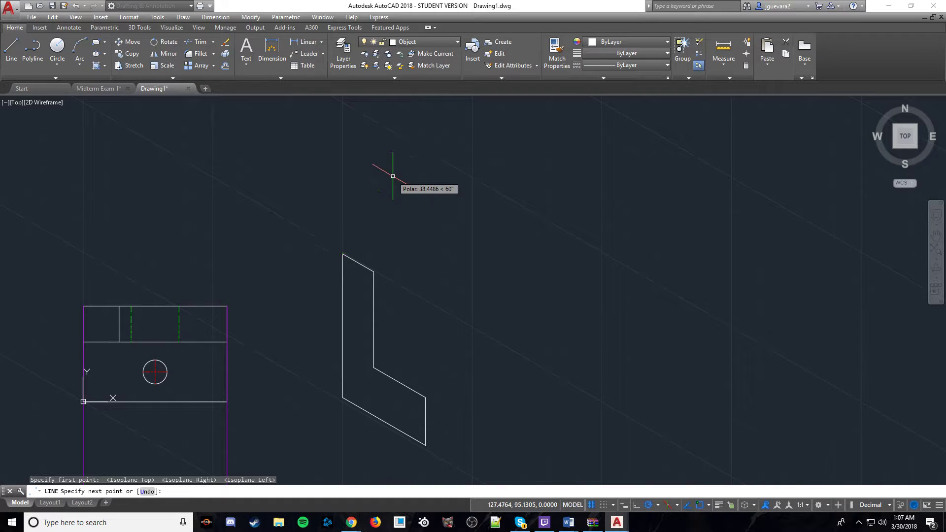
pyautogui.press('Escape')
# Check the isometric in Midterm Exam 1, and draw a 60° sloping line in Drawing1 from the upper end of the tall vertical edge.
pyautogui.click(99, 88)
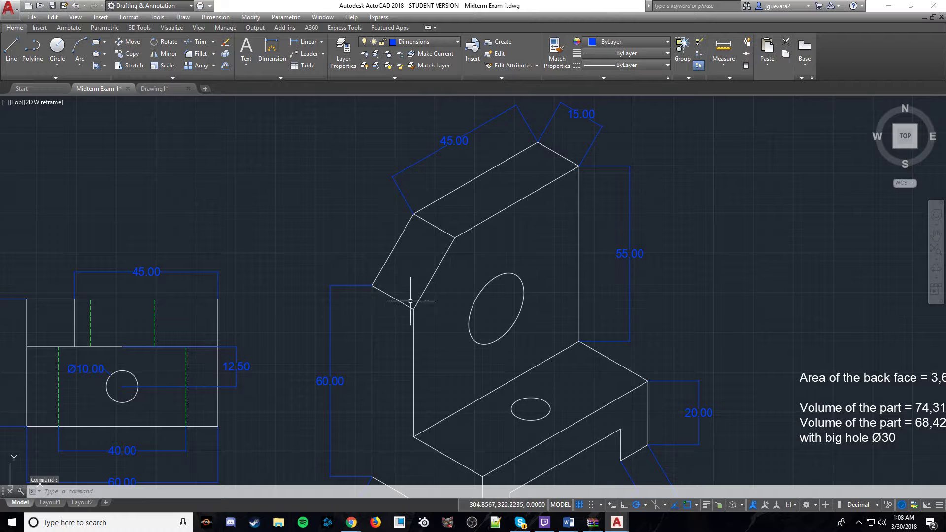
pyautogui.moveTo(413, 299)
pyautogui.mouseDown(button='middle')
pyautogui.moveTo(387, 301)
pyautogui.moveTo(569, 214)
pyautogui.mouseUp(button='middle')
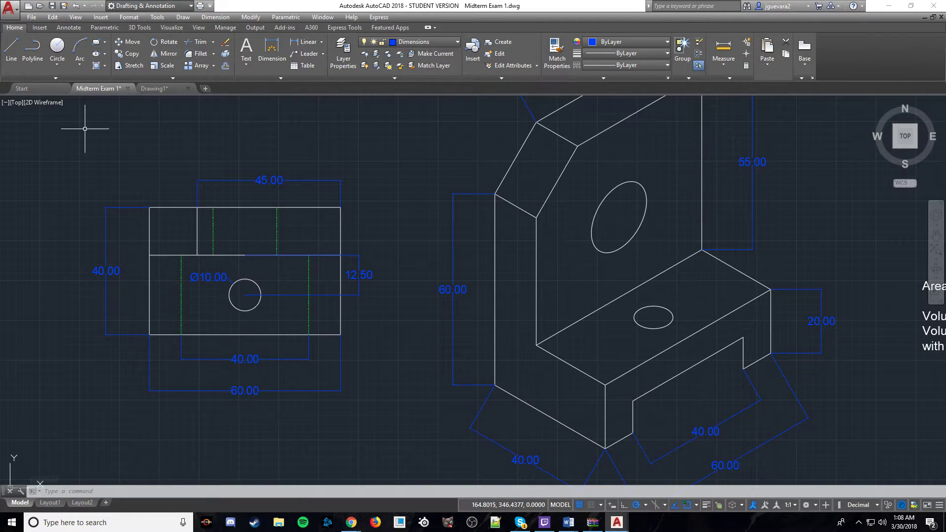
pyautogui.click(168, 88)
pyautogui.moveTo(415, 364); pyautogui.dragTo(444, 169, button='middle')
pyautogui.moveTo(483, 357)
pyautogui.mouseDown(button='middle')
pyautogui.moveTo(500, 181)
pyautogui.moveTo(494, 422)
pyautogui.mouseUp(button='middle')
pyautogui.moveTo(462, 275); pyautogui.dragTo(450, 312, button='middle')
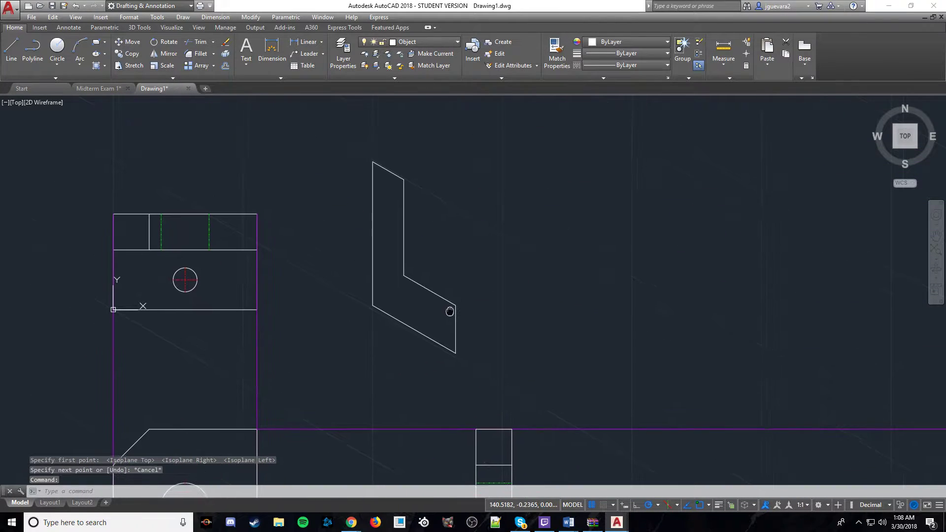
pyautogui.moveTo(344, 164); pyautogui.dragTo(321, 329, button='middle')
pyautogui.click(12, 50)
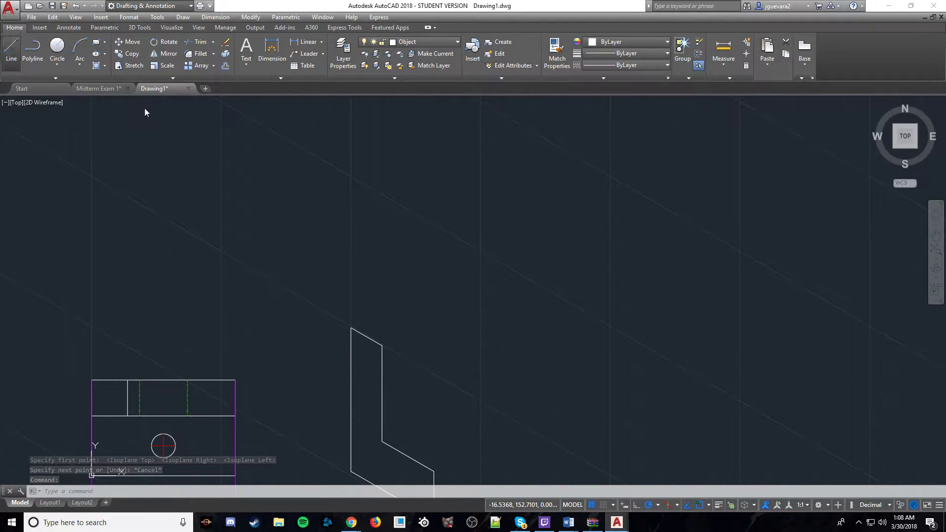
pyautogui.click(351, 327)
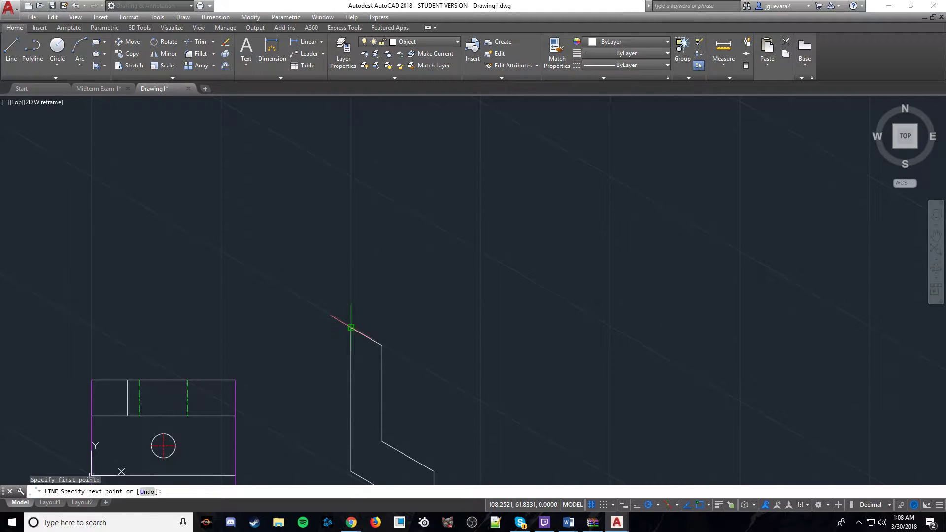
pyautogui.click(379, 276)
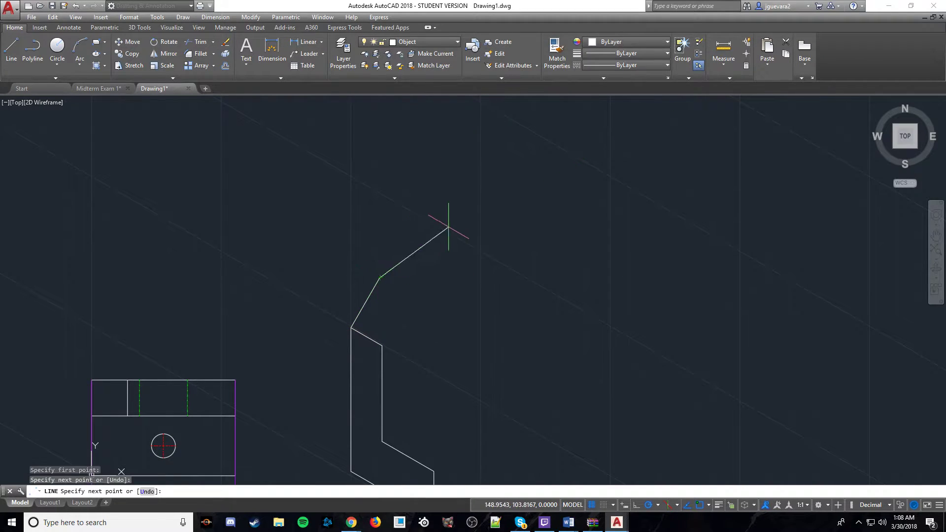
pyautogui.press('Escape')
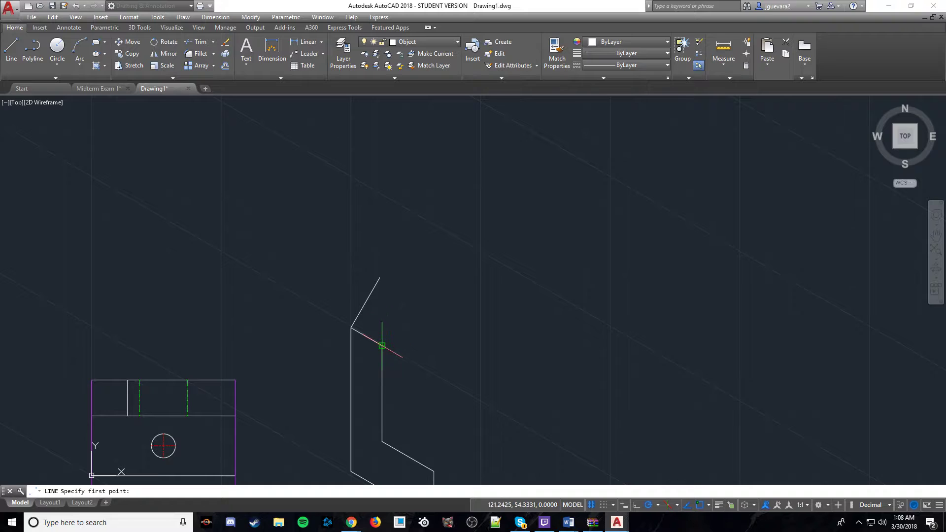
# Draw a parallel 60° line of matching length from the inner end of the face's top edge and switch to the right isoplane.
pyautogui.click(382, 346)
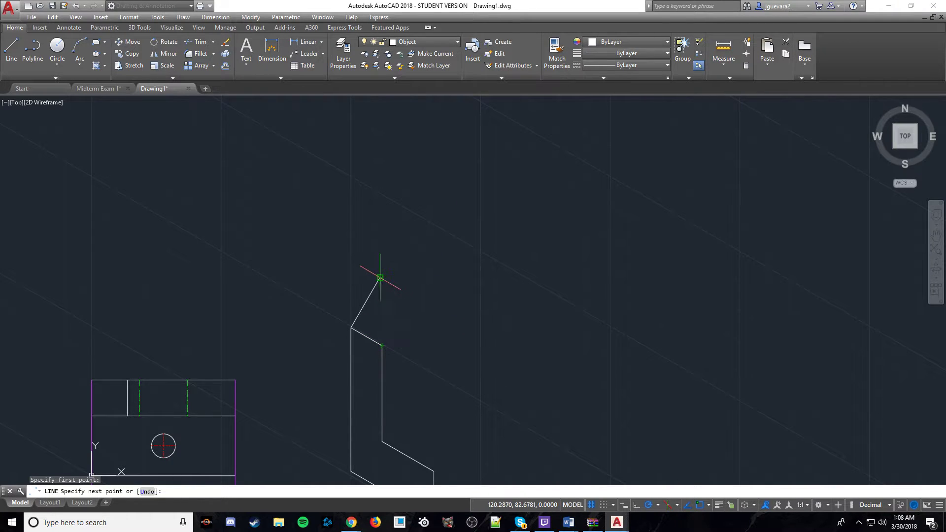
pyautogui.click(411, 296)
pyautogui.press('Escape')
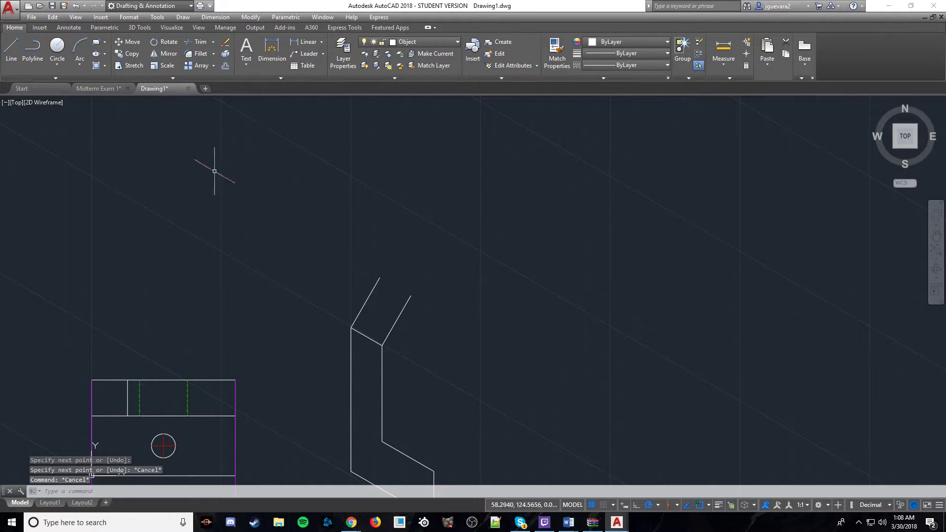
pyautogui.press('F5')
pyautogui.press('F5')
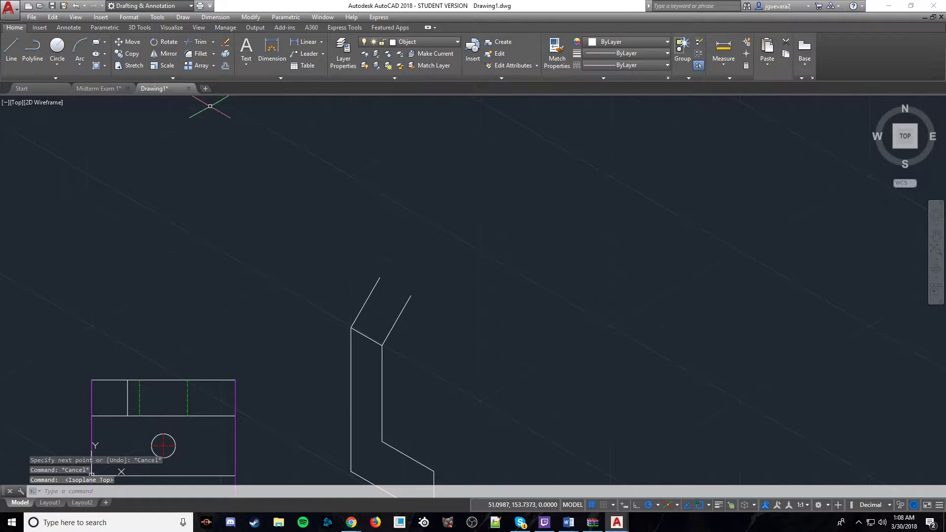
# Try two freehand 30° lines from the upper end of the inner sloping line, erasing each one.
pyautogui.click(11, 48)
pyautogui.click(411, 295)
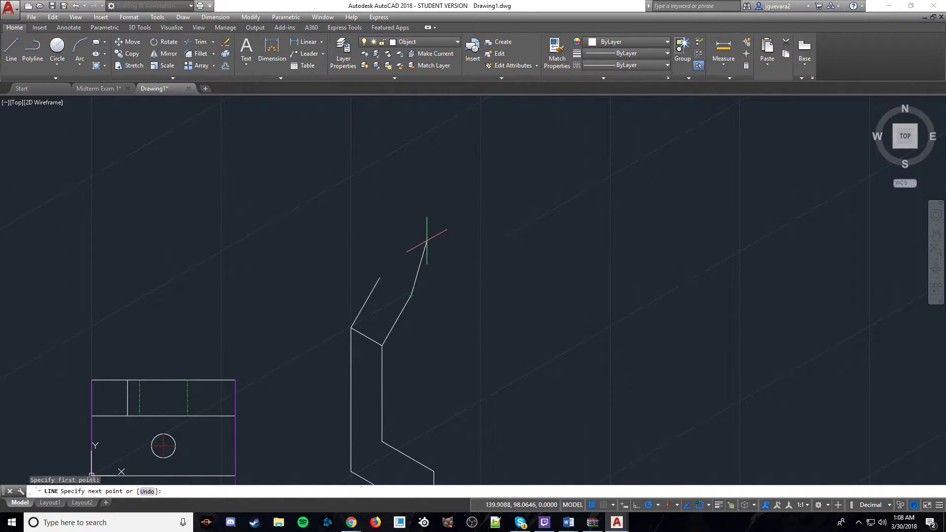
pyautogui.click(491, 249)
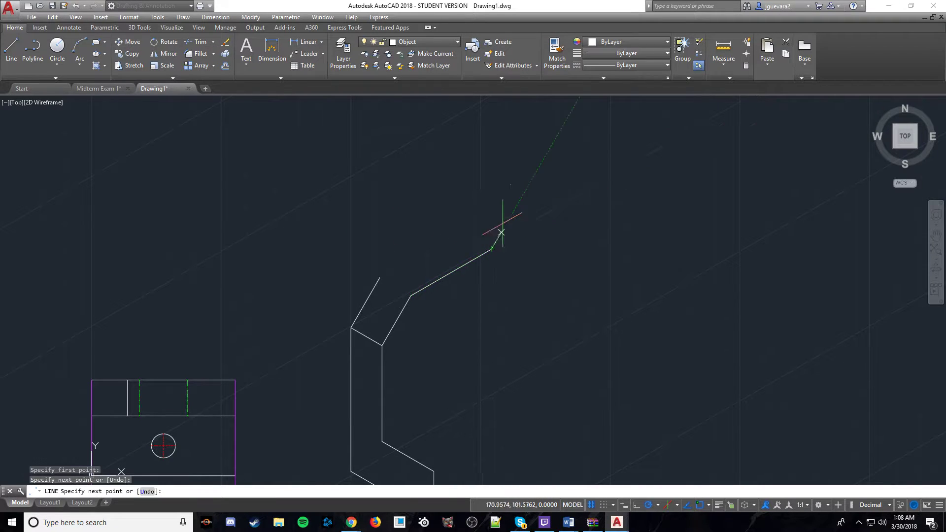
pyautogui.press('Escape')
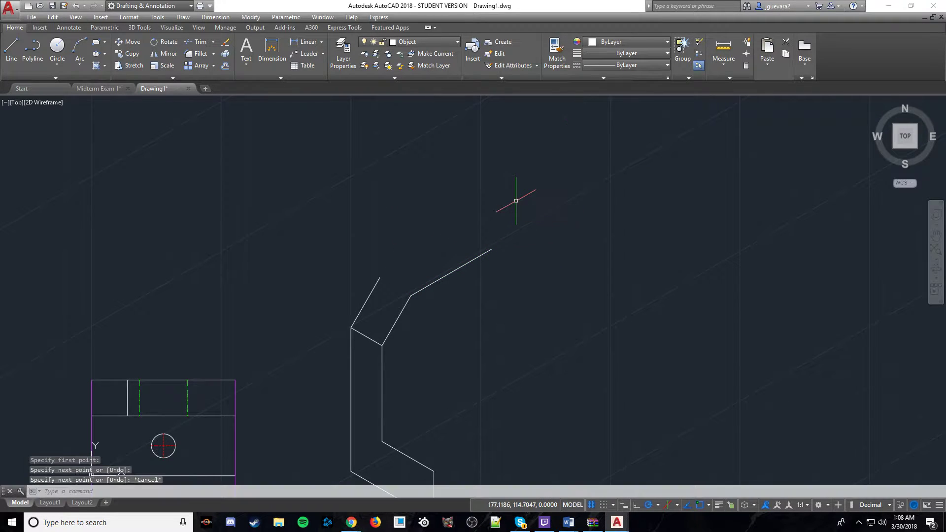
pyautogui.click(441, 279)
pyautogui.press('Delete')
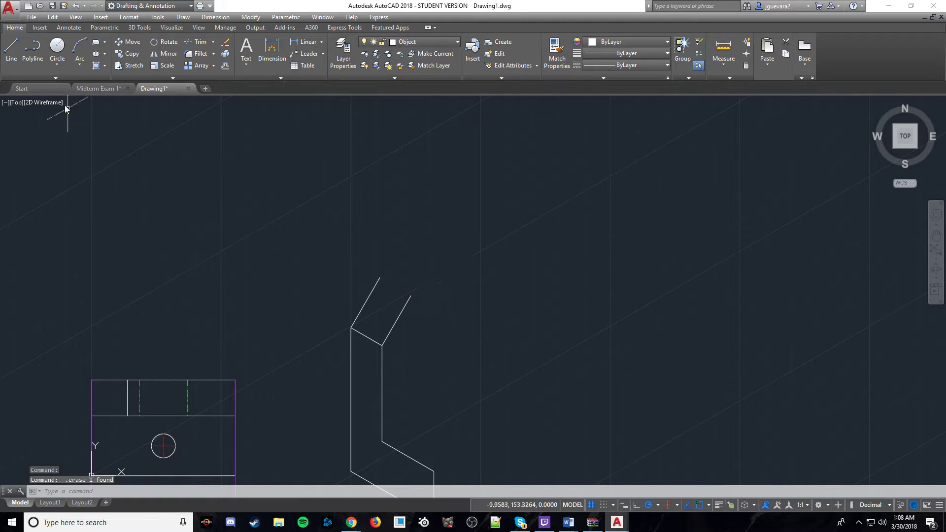
pyautogui.click(19, 58)
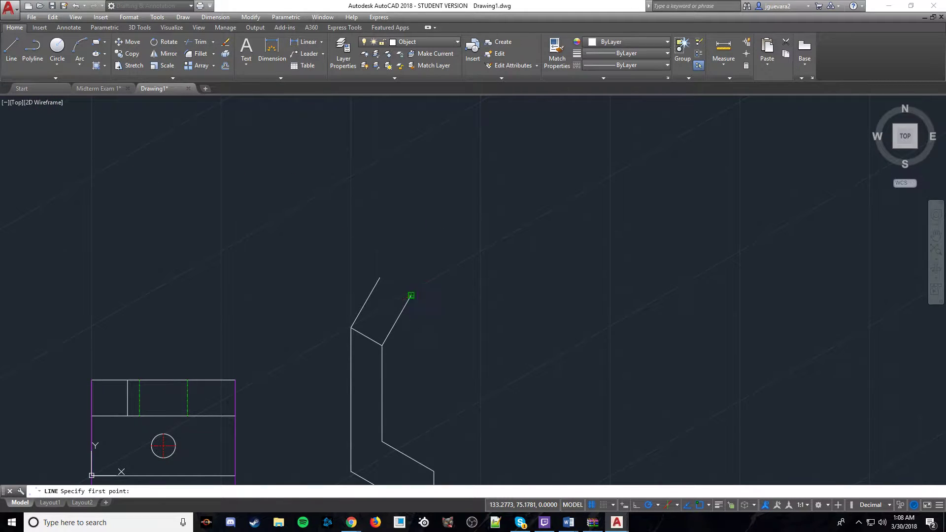
pyautogui.click(410, 295)
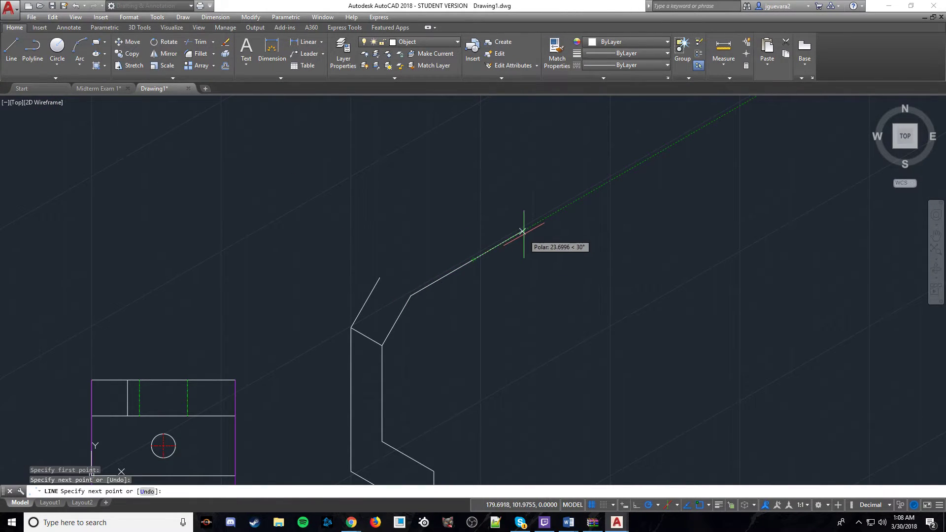
pyautogui.press('Escape')
pyautogui.press('Escape')
pyautogui.click(437, 282)
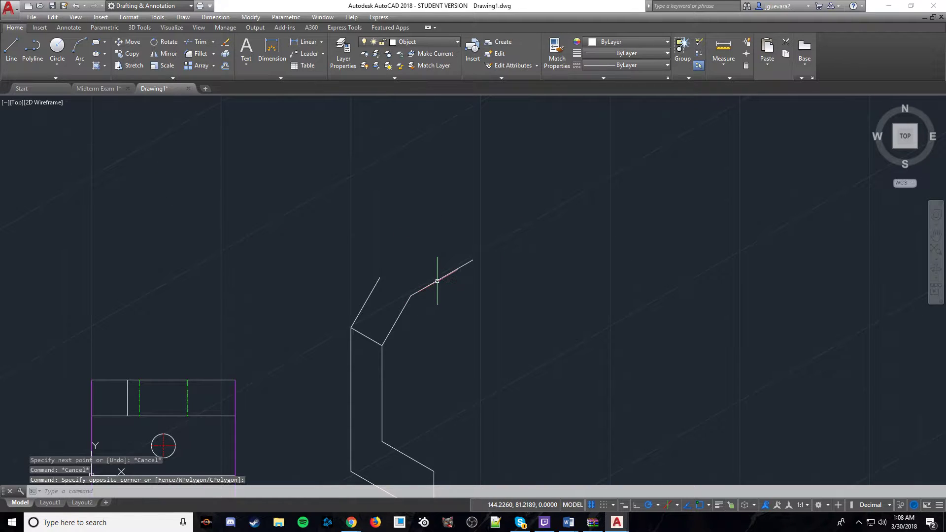
pyautogui.click(436, 282)
pyautogui.press('Delete')
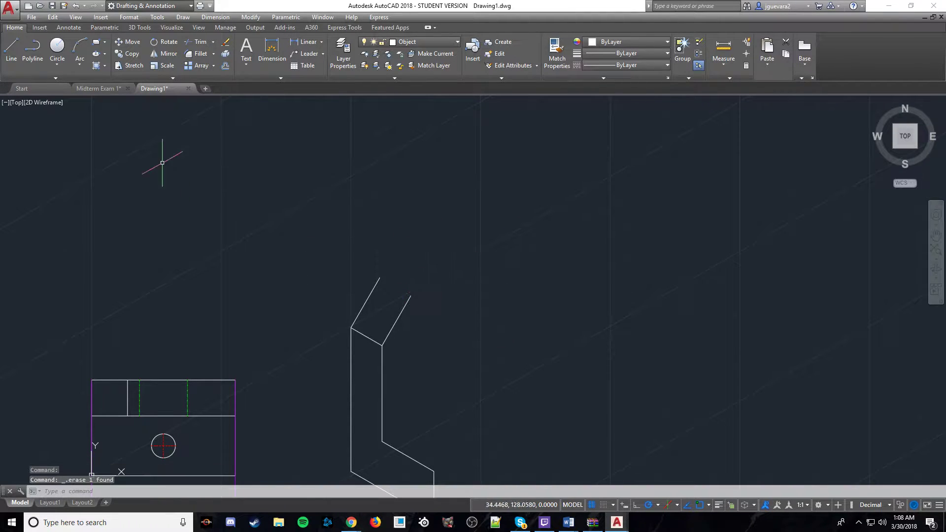
# Try a 455-unit line at 30° from the upper end of the inner sloping line and erase it.
pyautogui.click(11, 48)
pyautogui.click(410, 295)
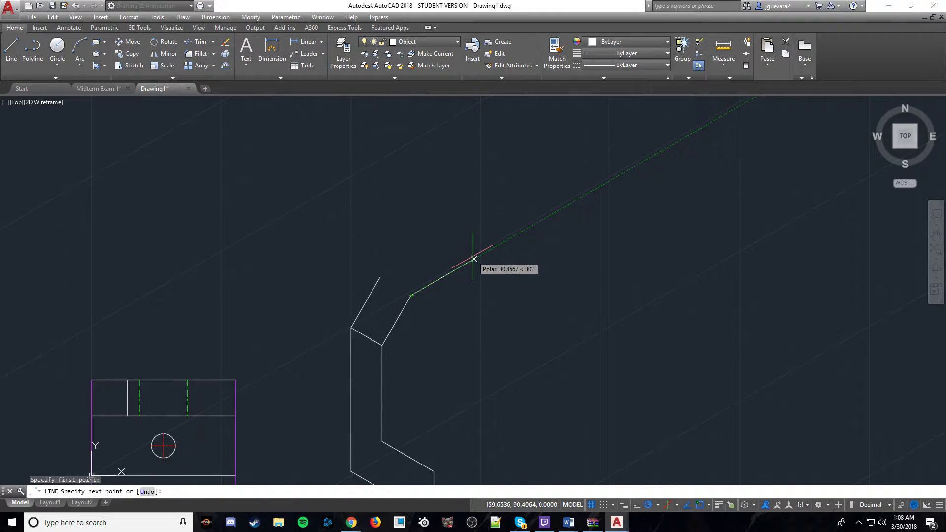
pyautogui.write('455')
pyautogui.press('Return')
pyautogui.write('3')
pyautogui.press('Escape')
pyautogui.press('Escape')
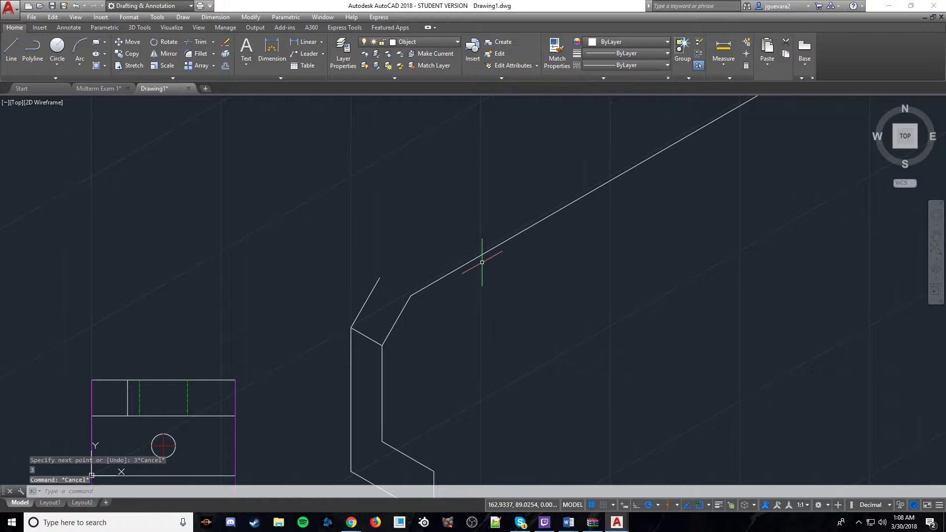
pyautogui.click(481, 254)
pyautogui.press('Delete')
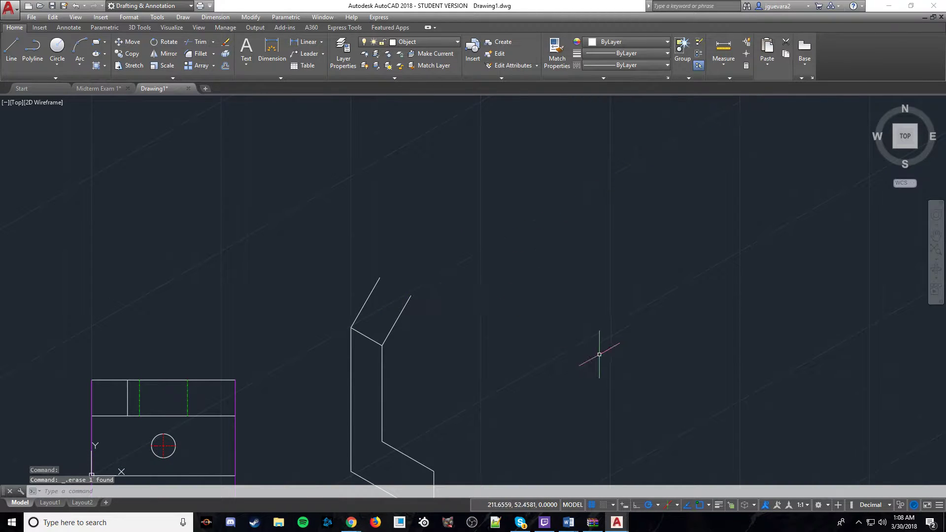
# Draw a 45-unit line at 30° from the upper end of the inner sloping line.
pyautogui.click(11, 45)
pyautogui.click(411, 295)
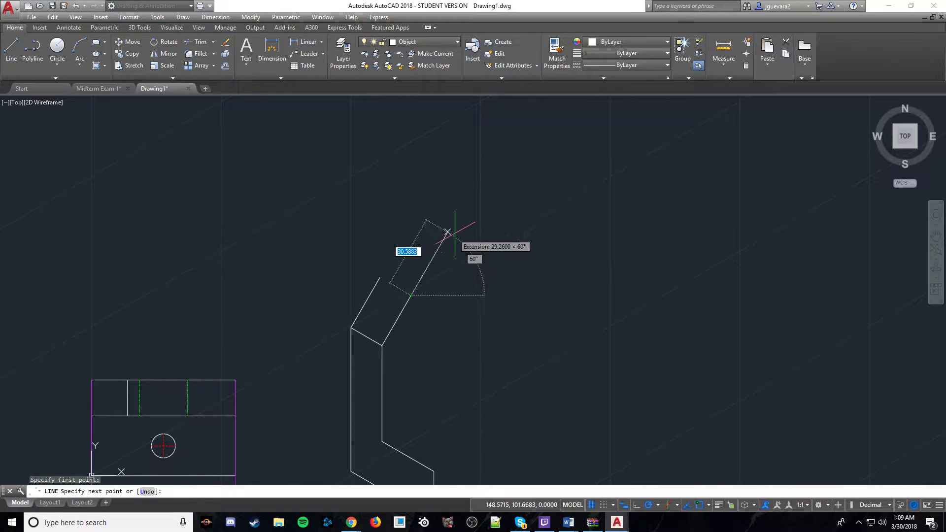
pyautogui.write('45')
pyautogui.press('Return')
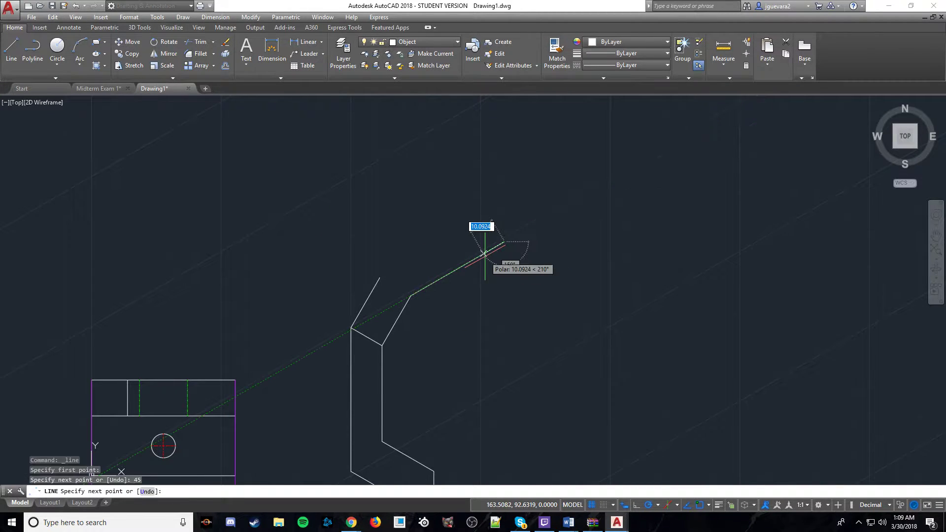
pyautogui.press('Escape')
pyautogui.click(11, 51)
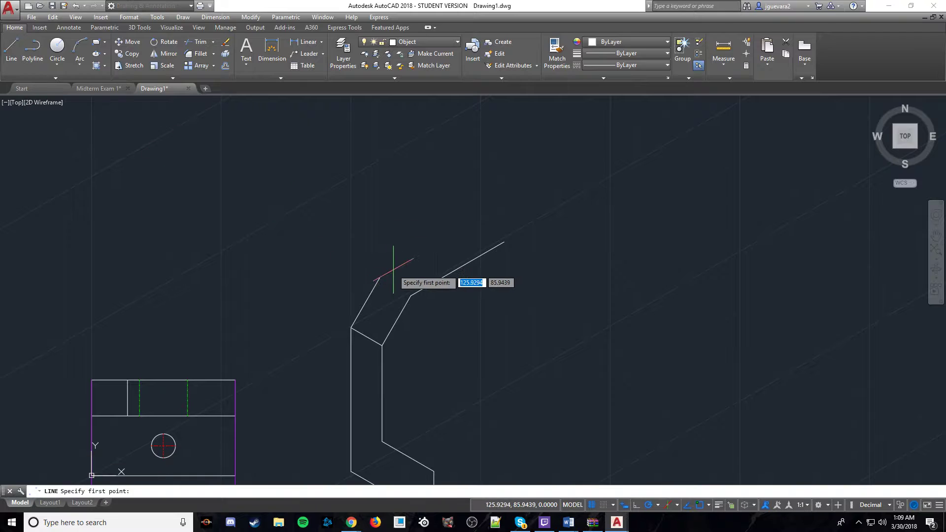
pyautogui.press('Escape')
pyautogui.press('Escape')
# Try to offset the 45-unit line by 15 toward the outer sloping line and erase the copy.
pyautogui.write('off')
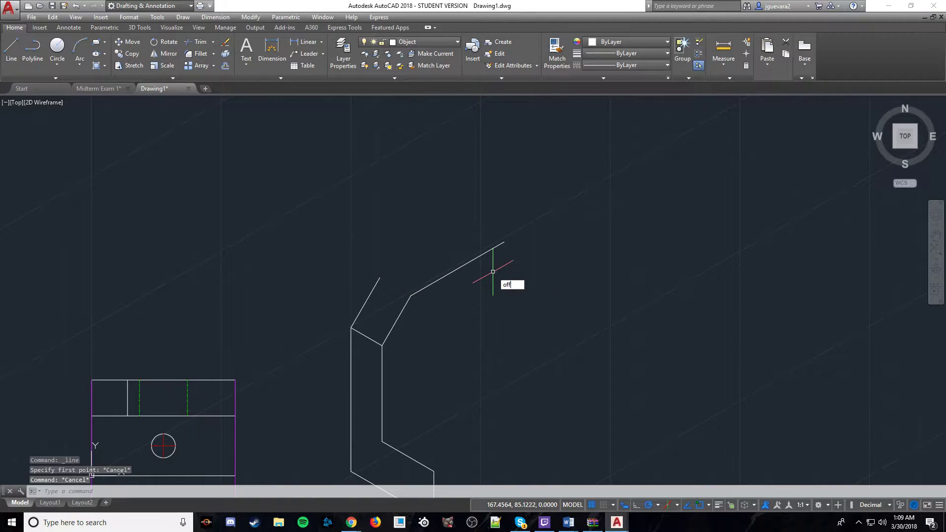
pyautogui.write('set')
pyautogui.press('Return')
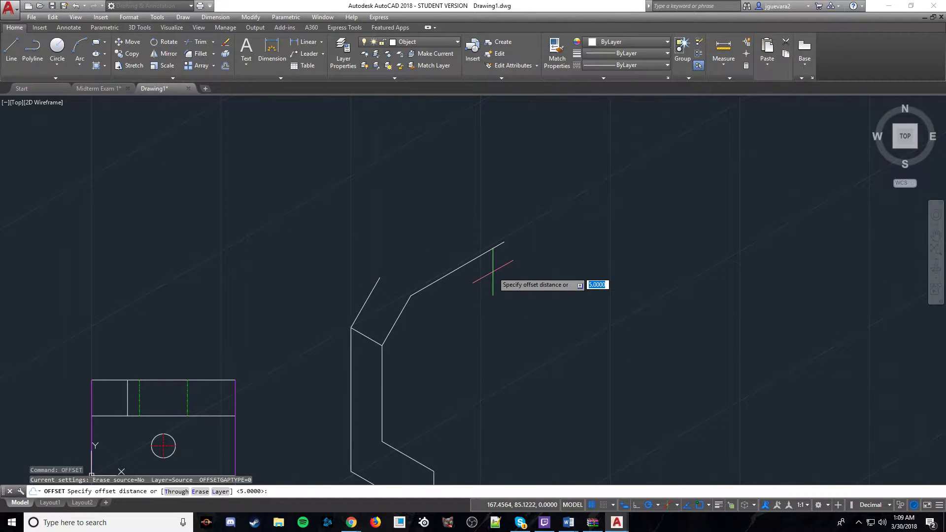
pyautogui.write('1')
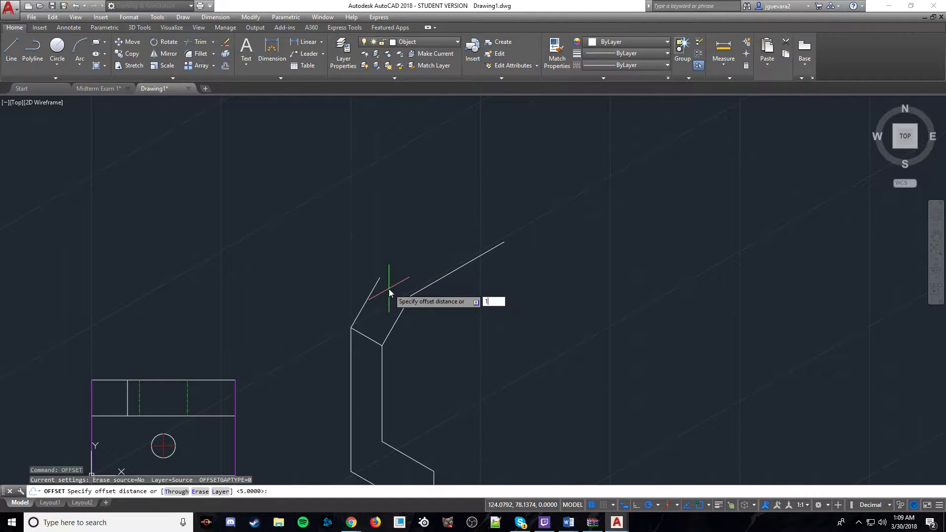
pyautogui.write('5')
pyautogui.press('Return')
pyautogui.click(429, 283)
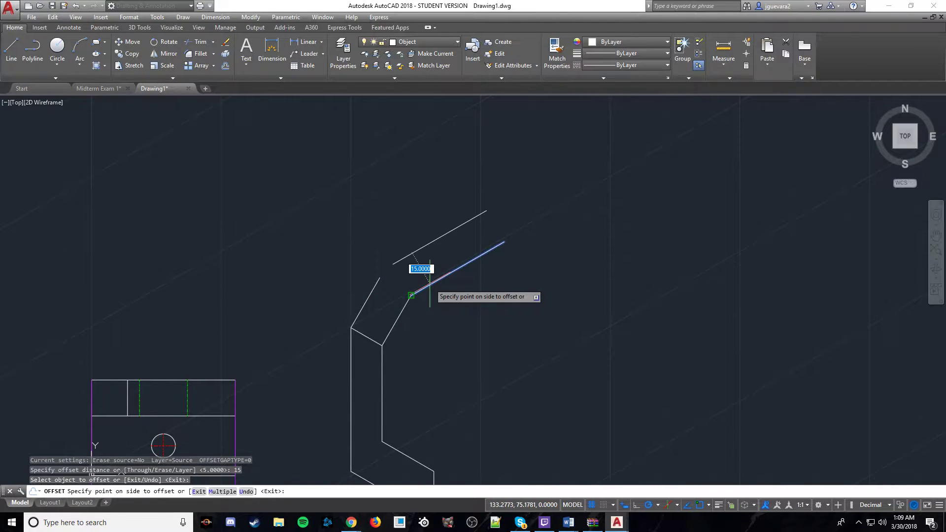
pyautogui.click(379, 278)
pyautogui.press('Escape')
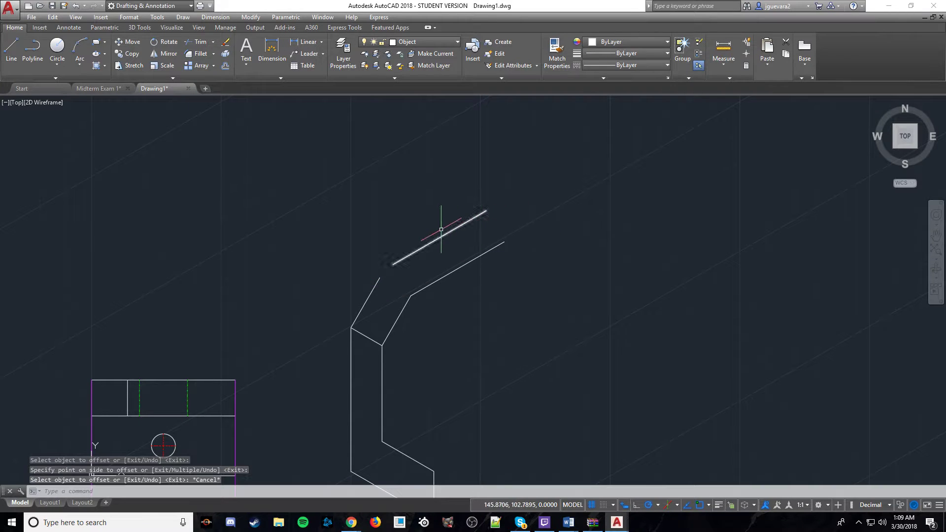
pyautogui.click(433, 242)
pyautogui.press('Delete')
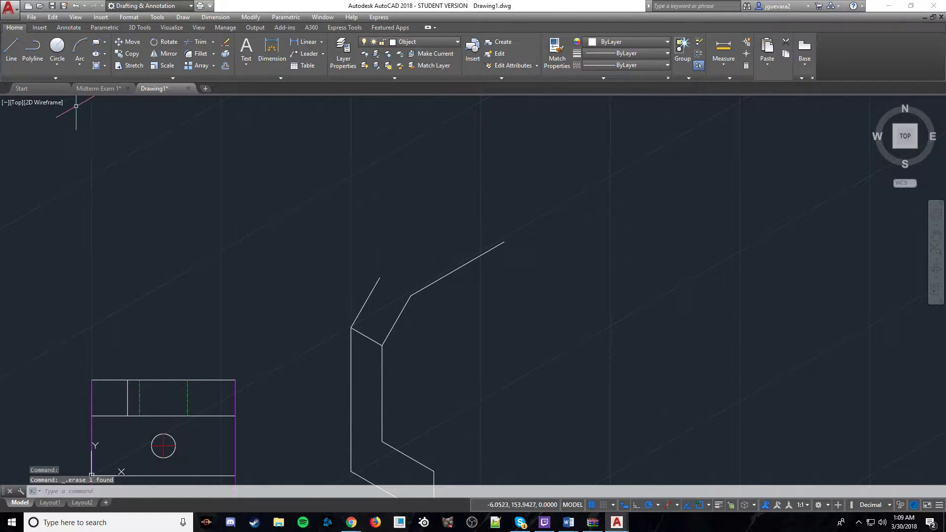
# Draw a 45-unit line at 30° from the upper end of the outer sloping line.
pyautogui.click(11, 48)
pyautogui.click(380, 278)
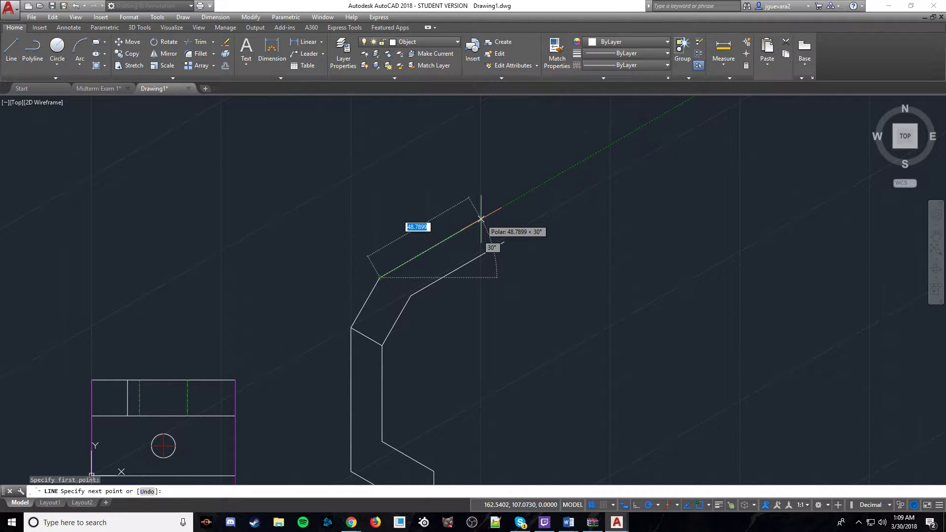
pyautogui.write('45')
pyautogui.press('Return')
pyautogui.press('Escape')
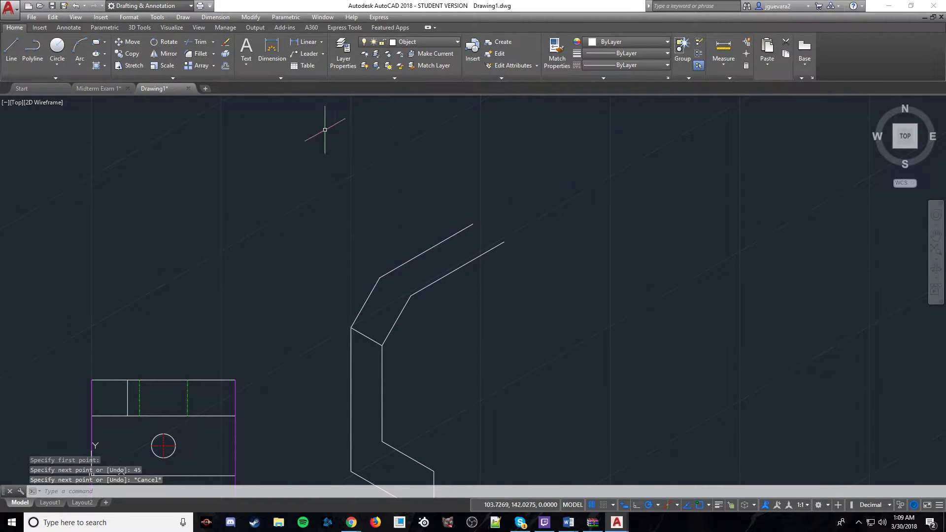
# Check Midterm Exam 1 and, in Drawing1, close the top face with a line joining the free ends of the two 45-unit lines.
pyautogui.click(106, 91)
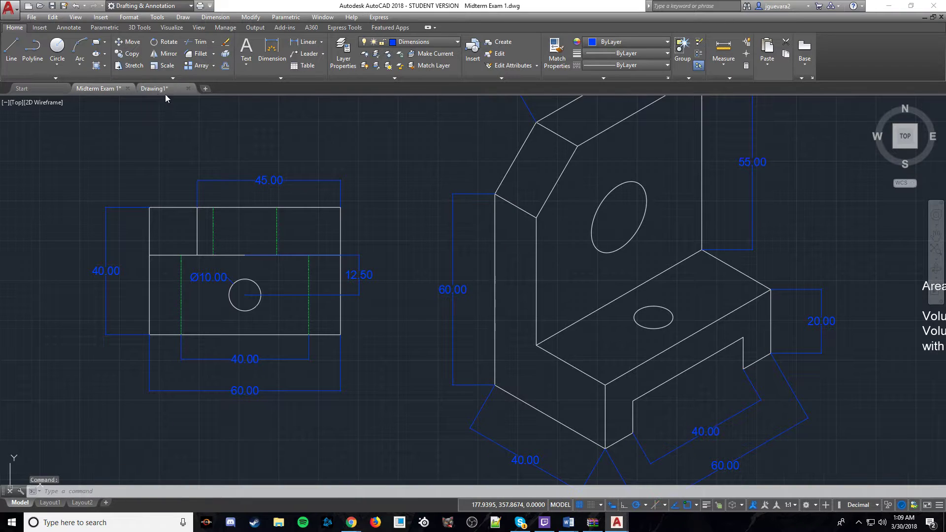
pyautogui.click(146, 88)
pyautogui.press('space')
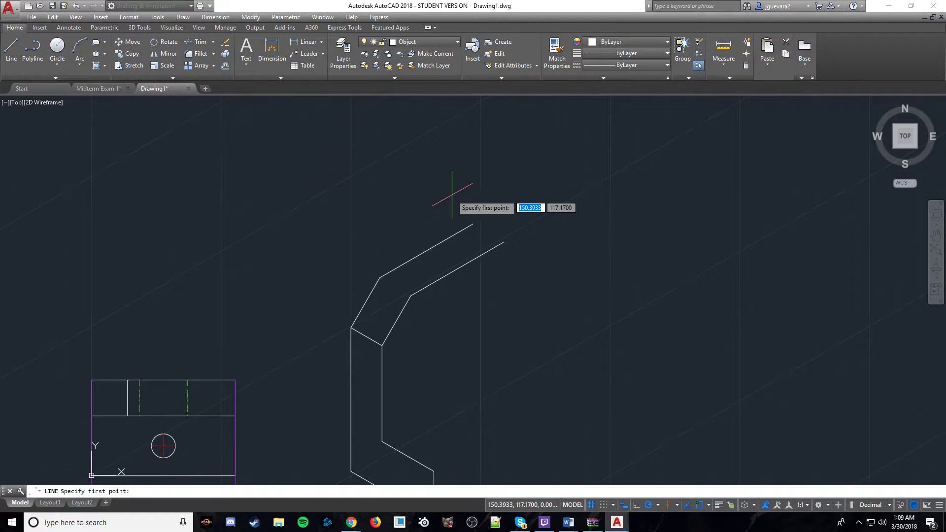
pyautogui.press('F5')
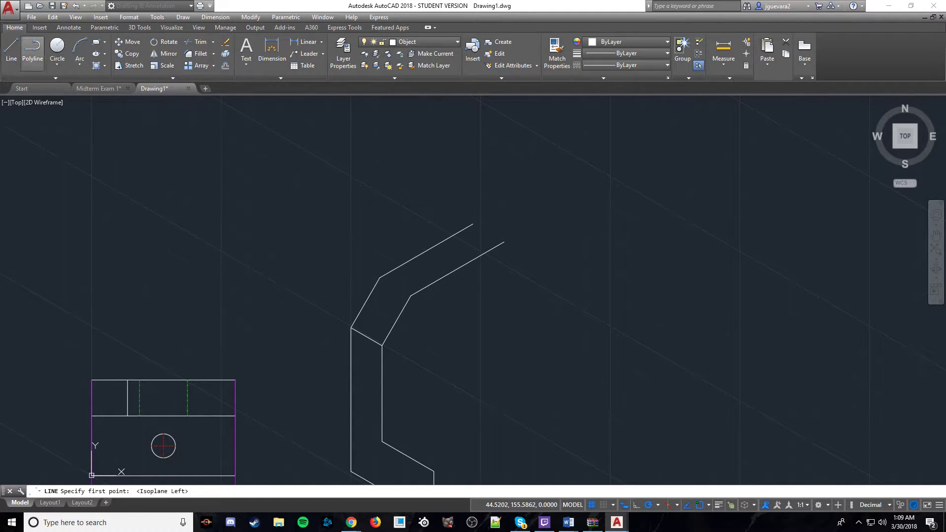
pyautogui.click(472, 224)
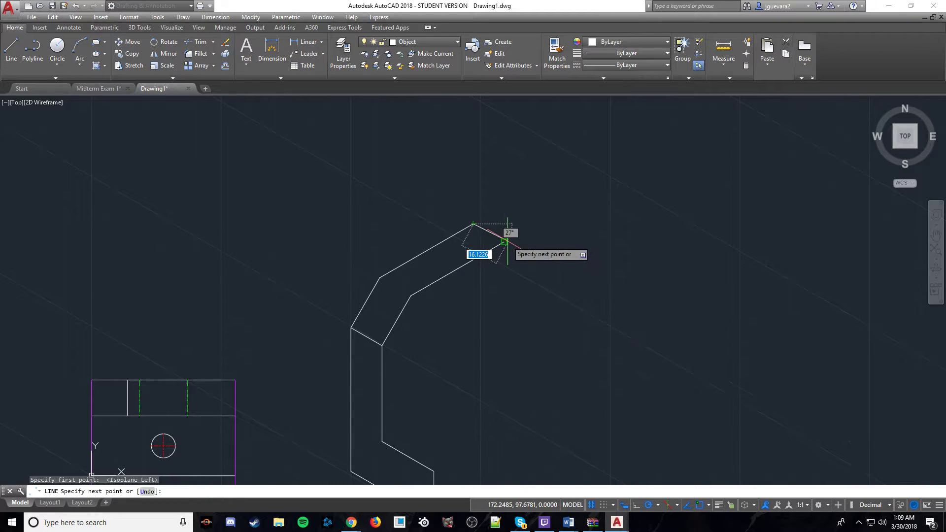
pyautogui.click(504, 241)
pyautogui.press('Escape')
pyautogui.press('Escape')
# Draw a line joining the upper ends of the two sloping lines to close the chamfer face.
pyautogui.moveTo(568, 310); pyautogui.dragTo(558, 255, button='middle')
pyautogui.click(17, 57)
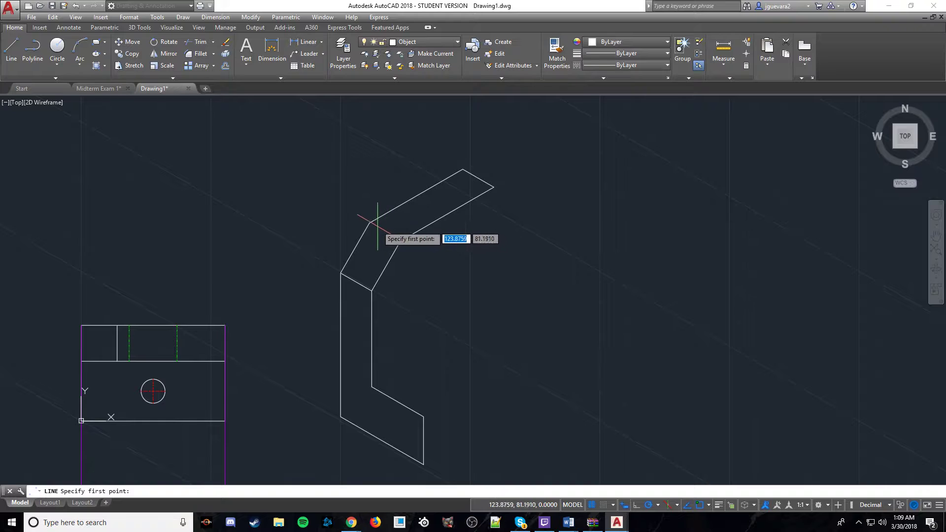
pyautogui.click(370, 222)
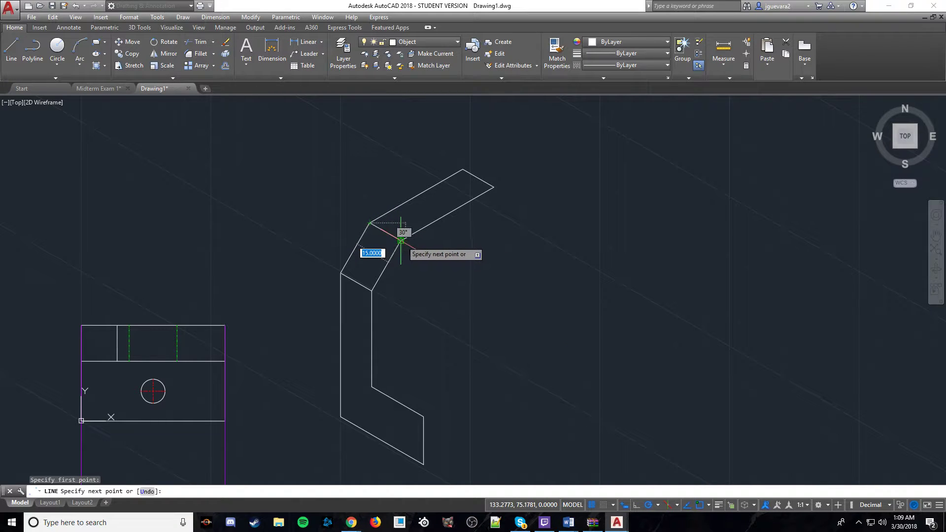
pyautogui.press('Escape')
pyautogui.press('Escape')
# Draw a 60-unit line at 30° from the upper front corner of the base's end face, using the top isoplane.
pyautogui.moveTo(588, 290); pyautogui.dragTo(487, 262, button='middle')
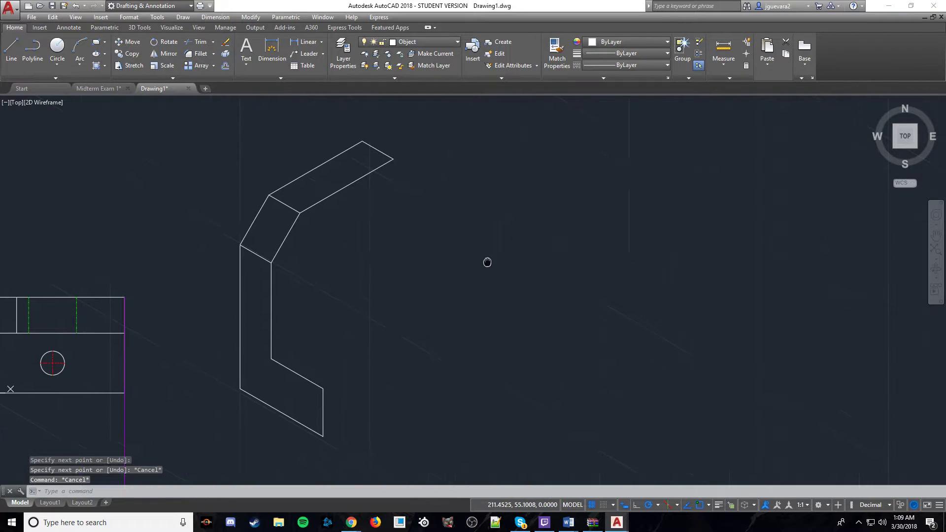
pyautogui.click(4, 53)
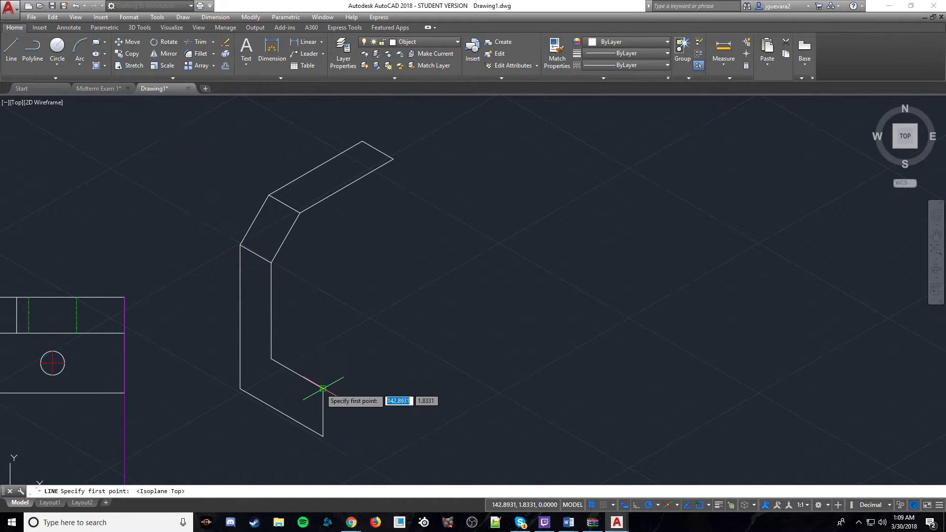
pyautogui.click(322, 389)
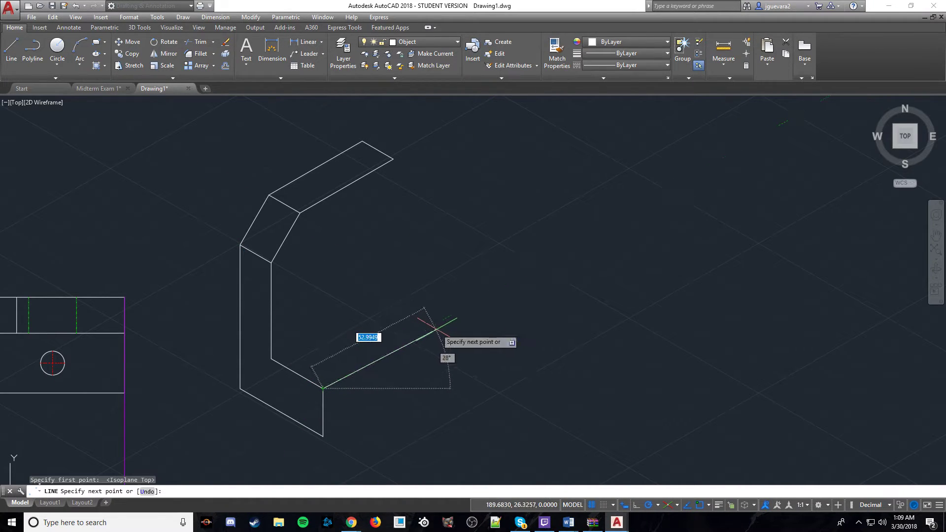
pyautogui.write('60')
pyautogui.press('Return')
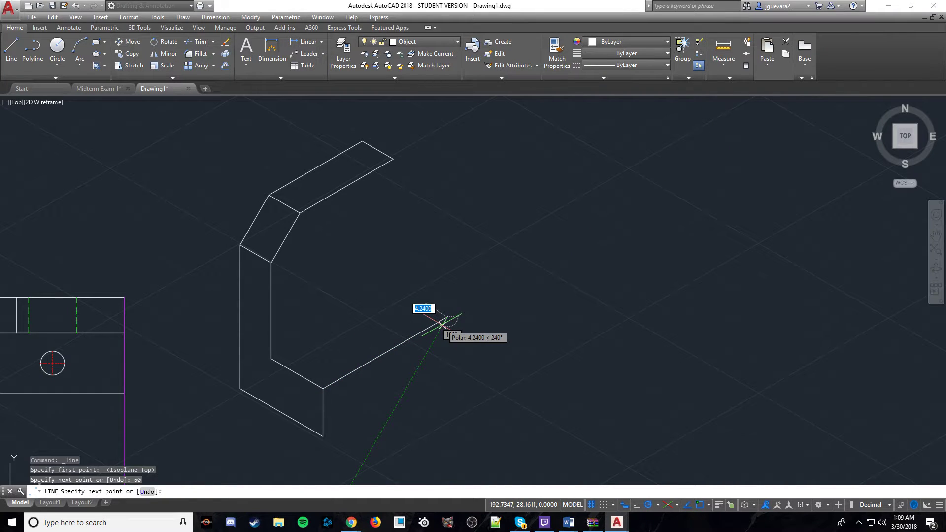
pyautogui.press('Escape')
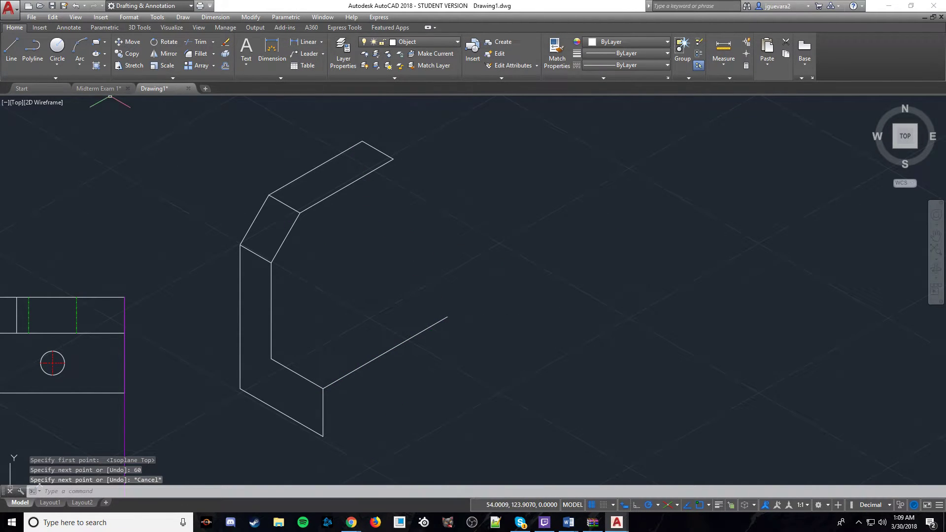
# After checking Midterm Exam 1, complete the base's top face with a 25-unit line at 150° and a line back to its inner corner.
pyautogui.click(123, 92)
pyautogui.moveTo(159, 89)
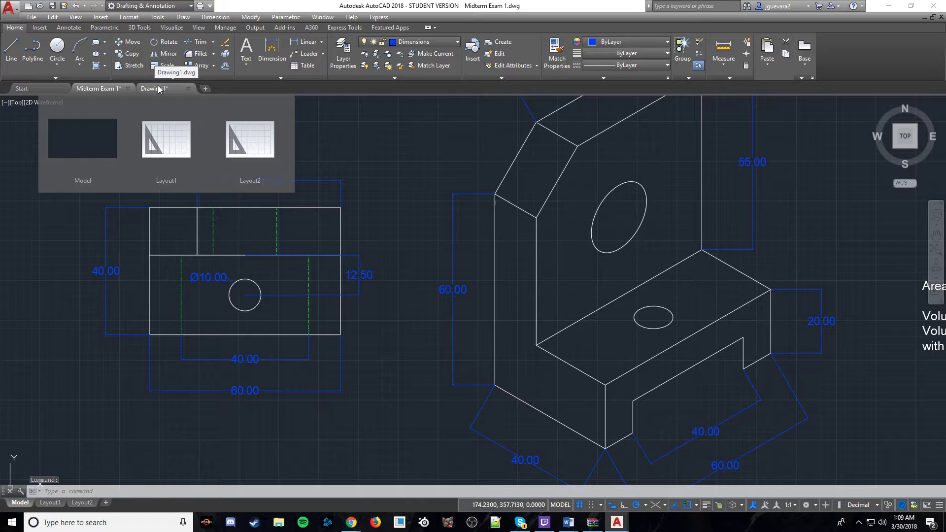
pyautogui.click(159, 89)
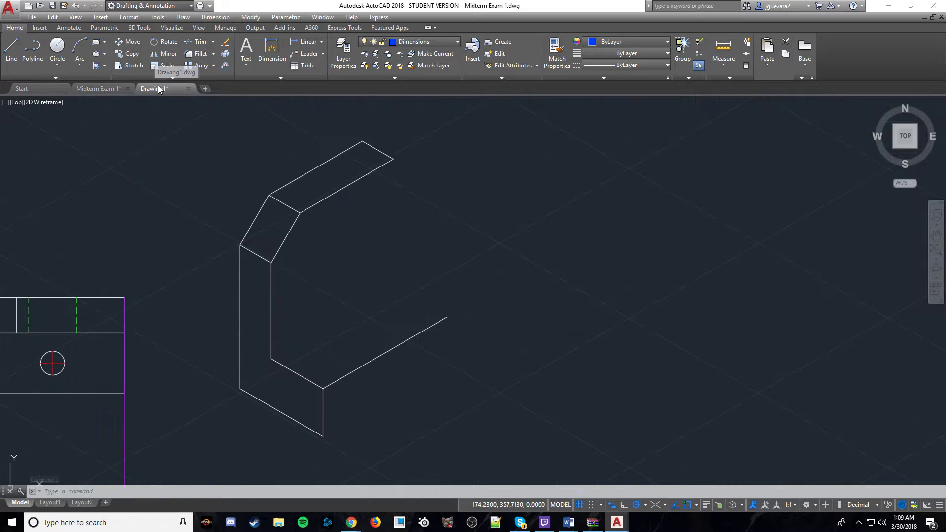
pyautogui.click(10, 49)
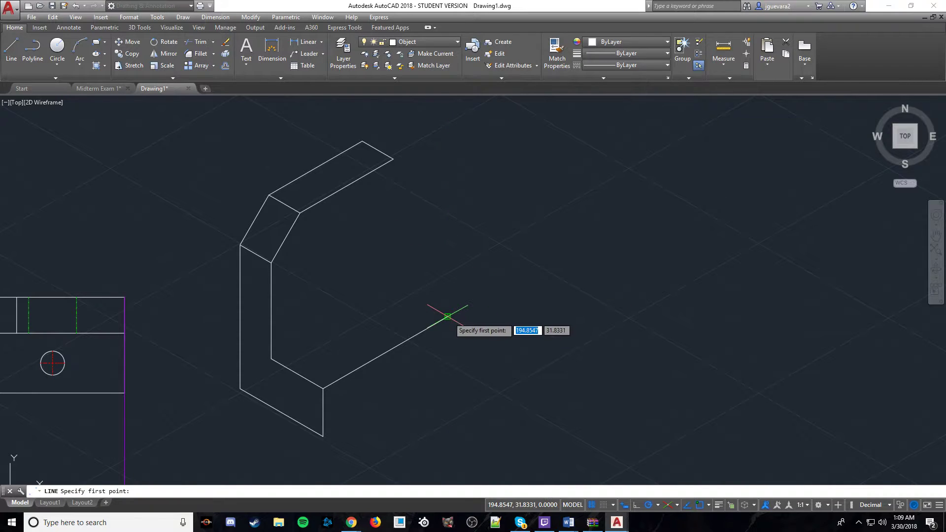
pyautogui.click(447, 316)
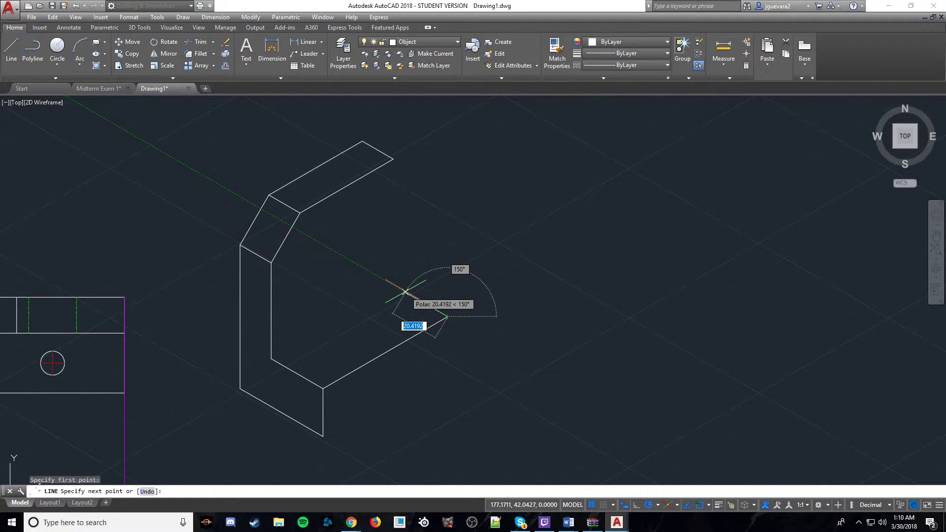
pyautogui.write('25')
pyautogui.press('Return')
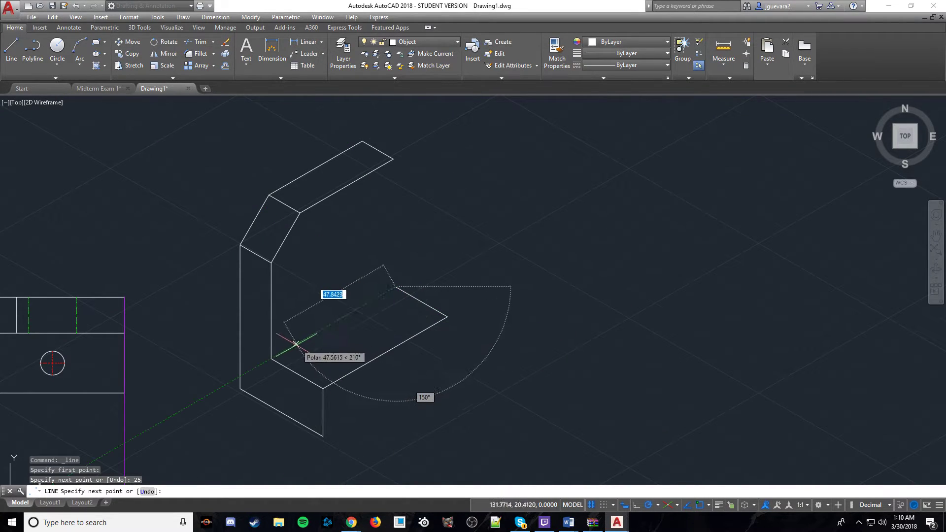
pyautogui.click(270, 358)
pyautogui.press('Escape')
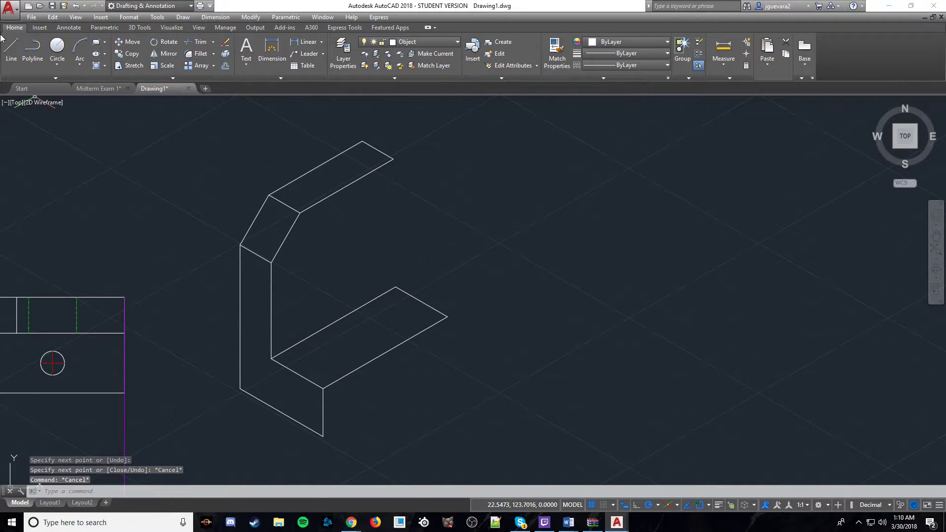
# Try a 25-unit vertical line down from the far front corner of the base's top face and erase it.
pyautogui.click(10, 49)
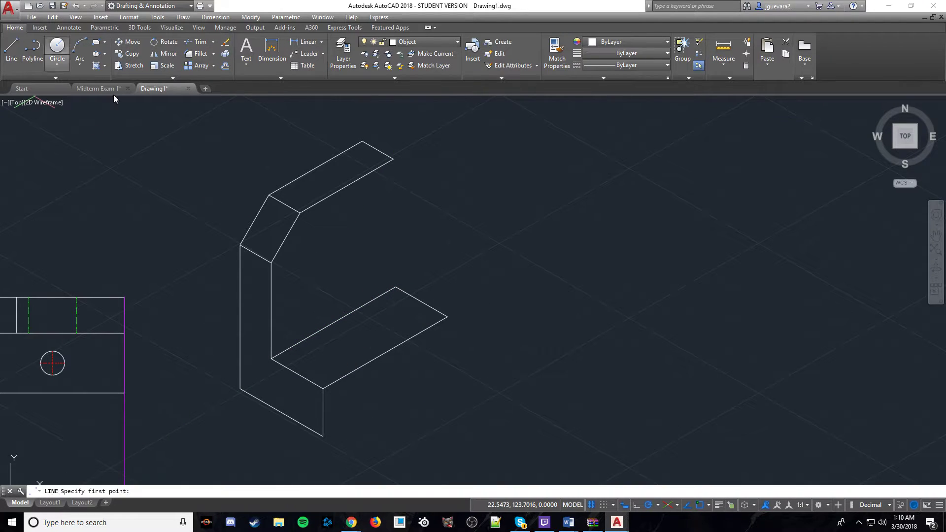
pyautogui.click(448, 316)
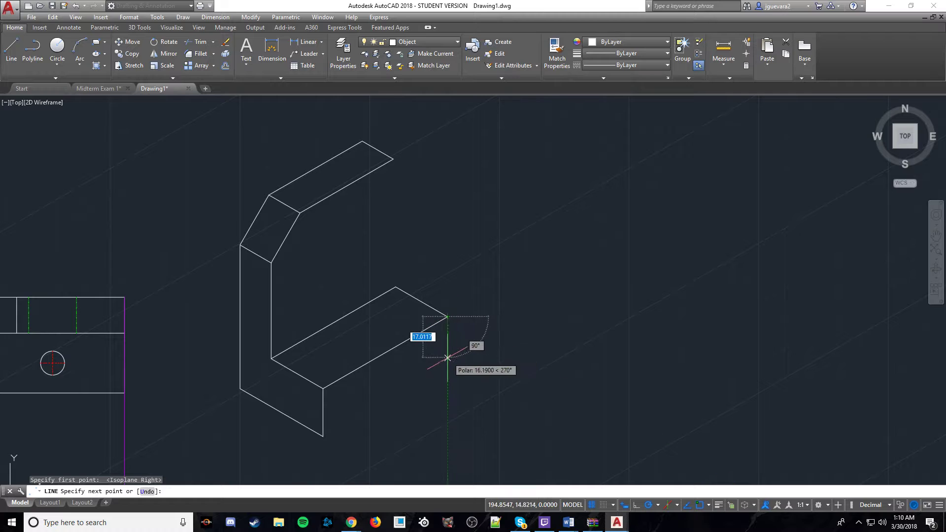
pyautogui.write('25')
pyautogui.press('Return')
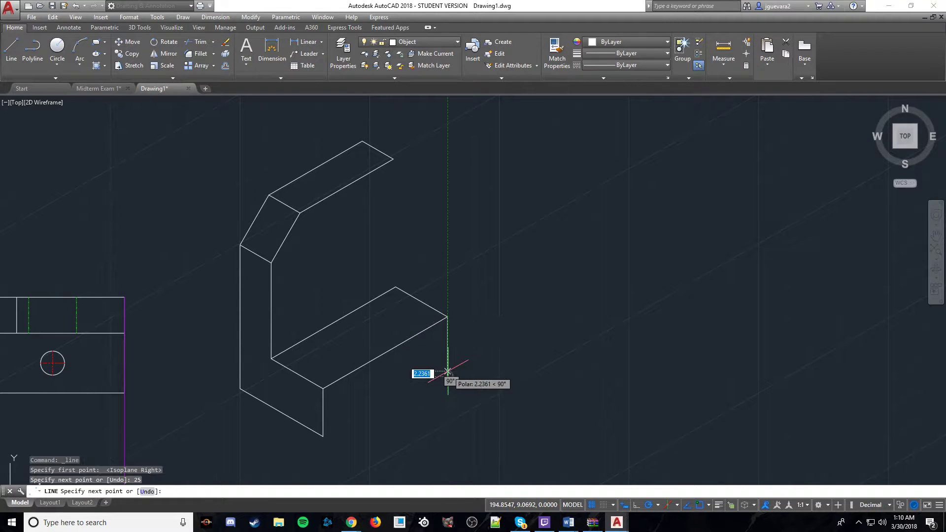
pyautogui.press('Escape')
pyautogui.press('Escape')
pyautogui.click(11, 49)
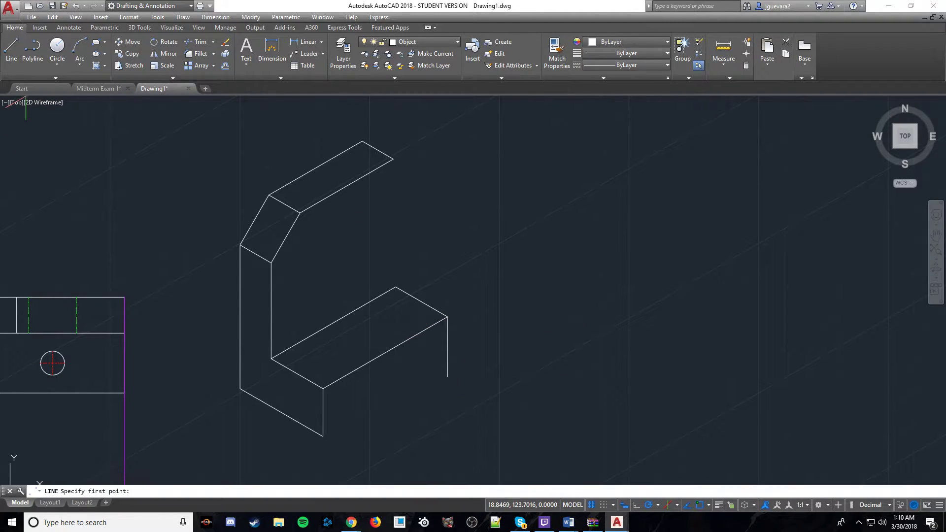
pyautogui.click(447, 376)
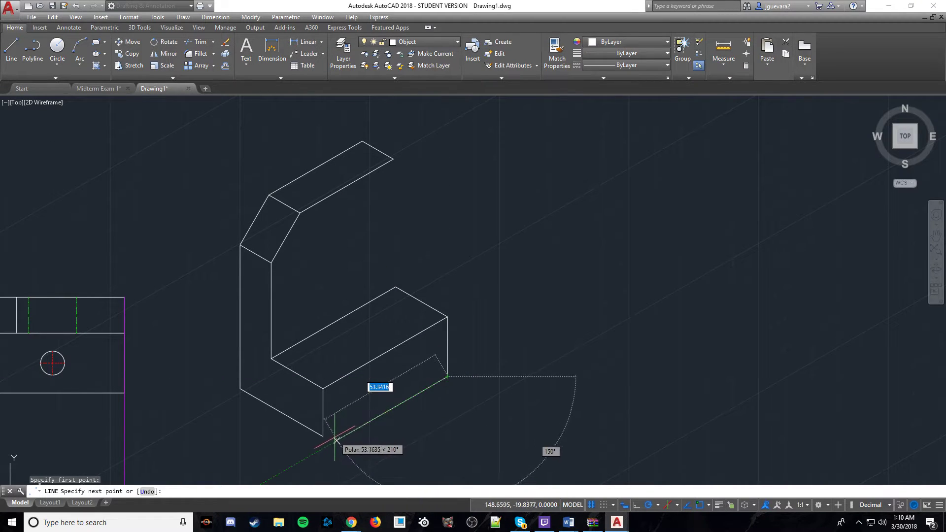
pyautogui.press('Escape')
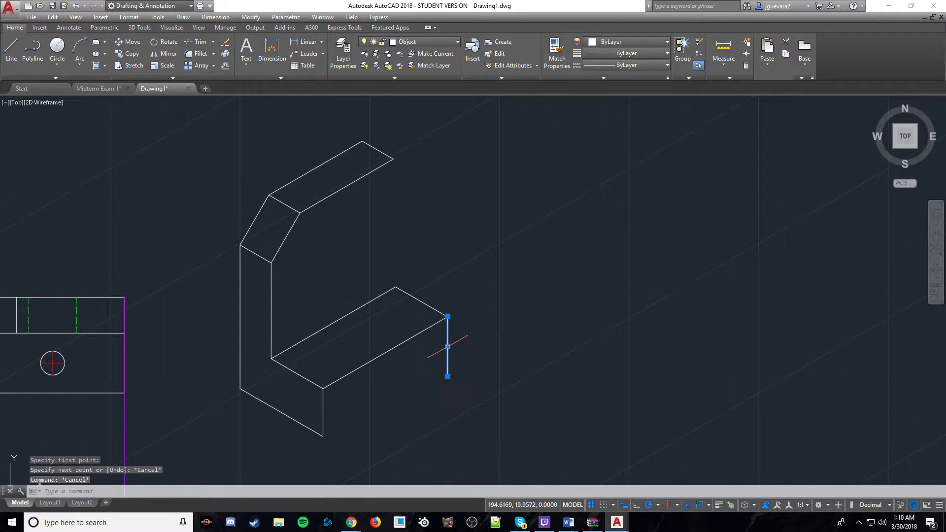
pyautogui.press('Delete')
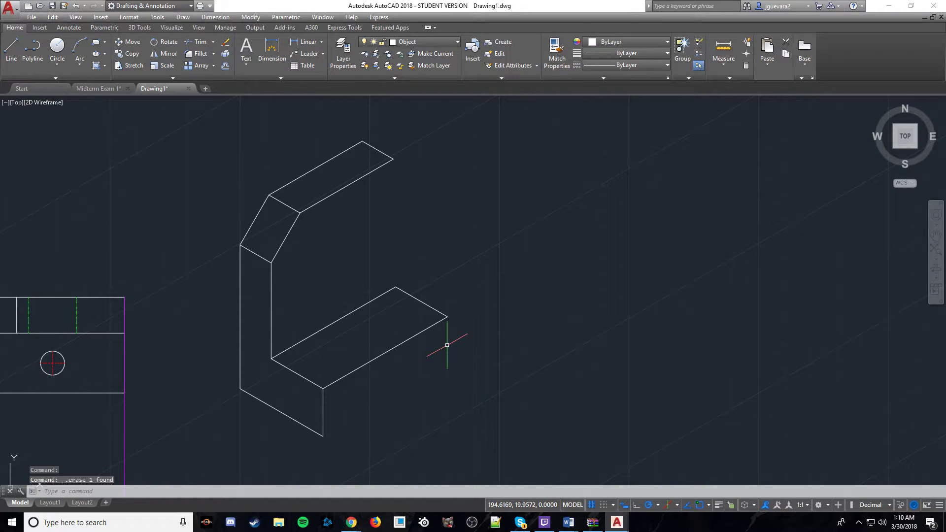
# Draw an overlong line at 30° from the lower front corner of the base's end face as its bottom edge.
pyautogui.click(10, 49)
pyautogui.click(323, 436)
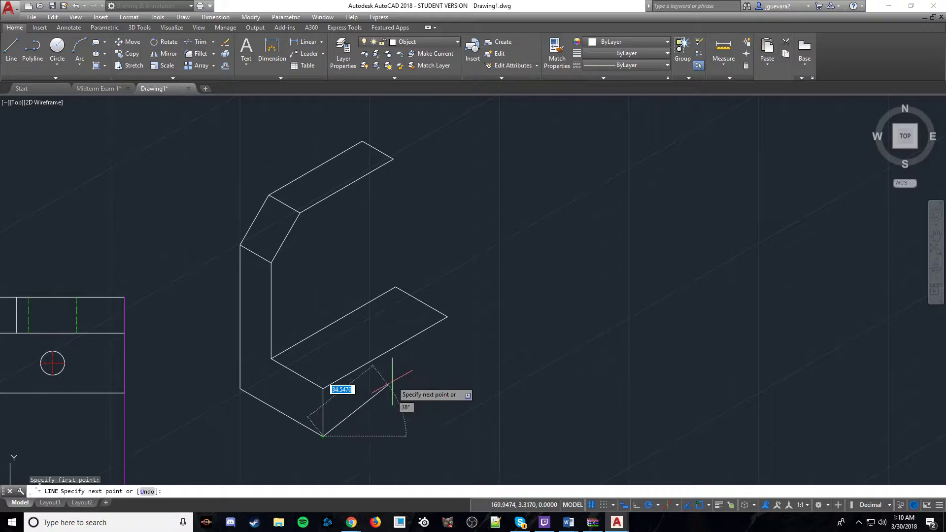
pyautogui.click(485, 343)
pyautogui.press('Escape')
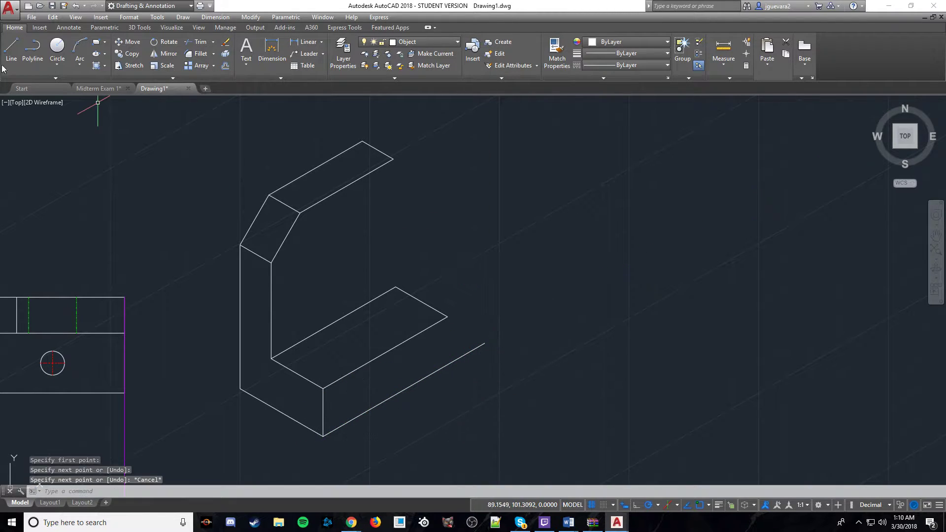
# Draw a vertical line from the far front corner of the base's top face down past the bottom edge line.
pyautogui.click(11, 49)
pyautogui.click(447, 316)
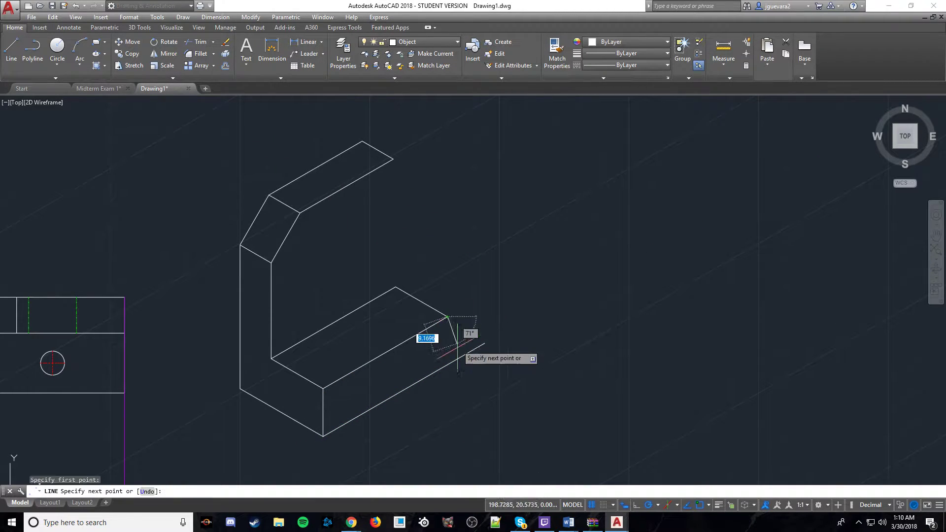
pyautogui.click(447, 382)
pyautogui.press('Escape')
pyautogui.press('Escape')
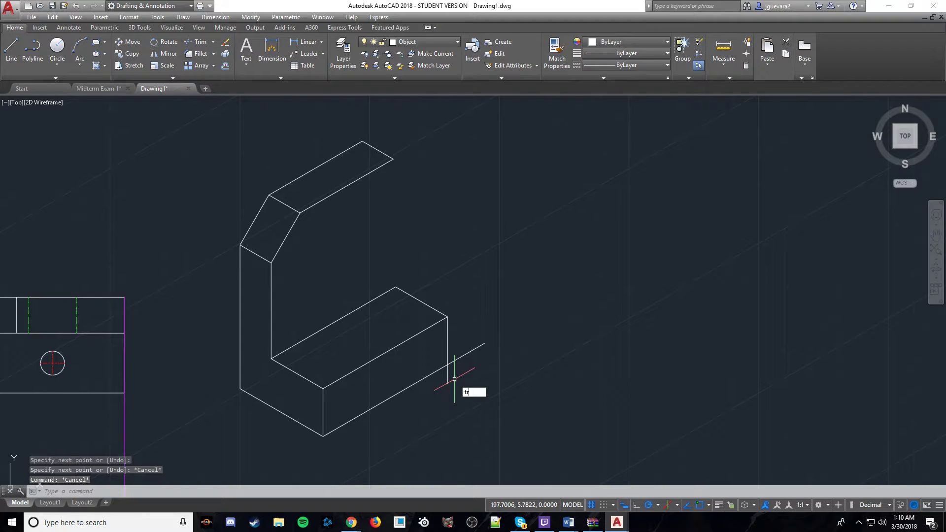
# Trim the overhanging ends of the bottom edge and the vertical line at the base's lower far corner.
pyautogui.write('tr')
pyautogui.press('Return')
pyautogui.press('Return')
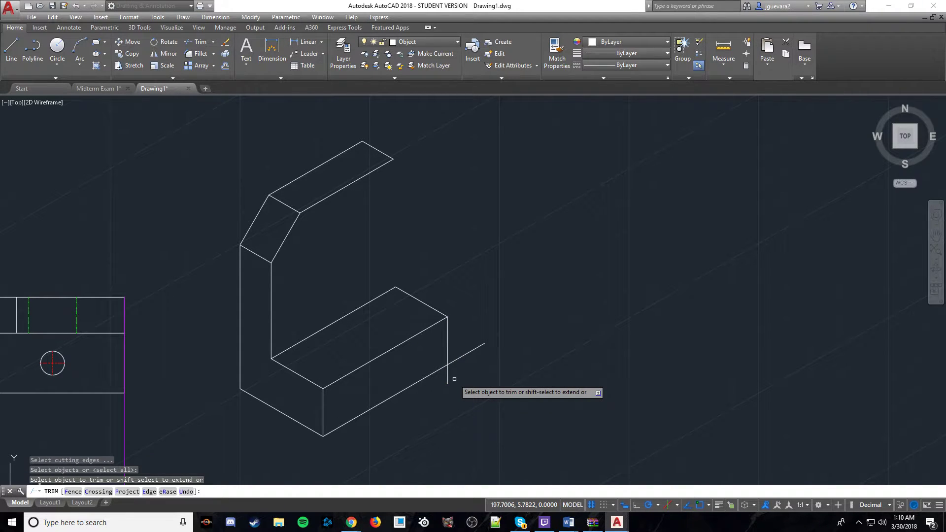
pyautogui.click(473, 329)
pyautogui.click(479, 396)
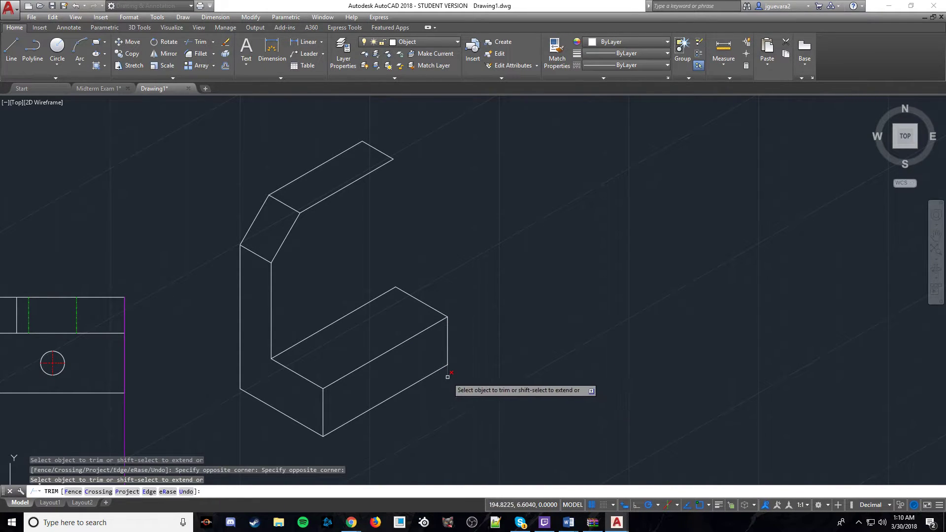
pyautogui.click(447, 376)
pyautogui.press('Escape')
# From the base's lower far corner, draw a 10-unit line back along the bottom edge and a 10-unit vertical line up.
pyautogui.click(18, 55)
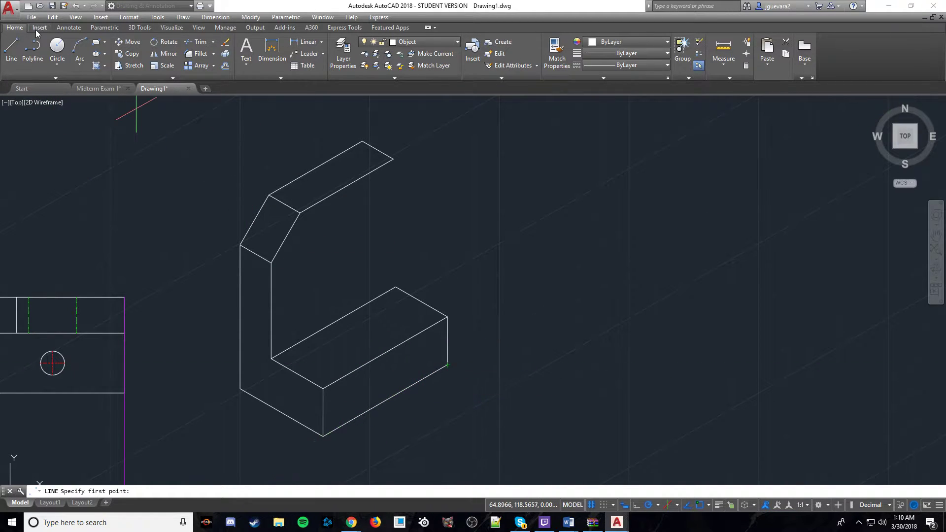
pyautogui.click(89, 85)
pyautogui.moveTo(170, 87)
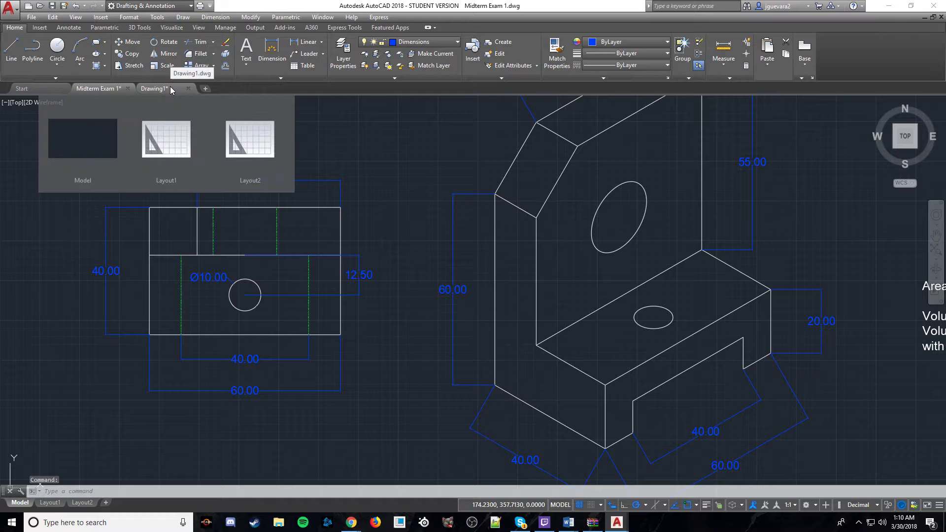
pyautogui.click(172, 87)
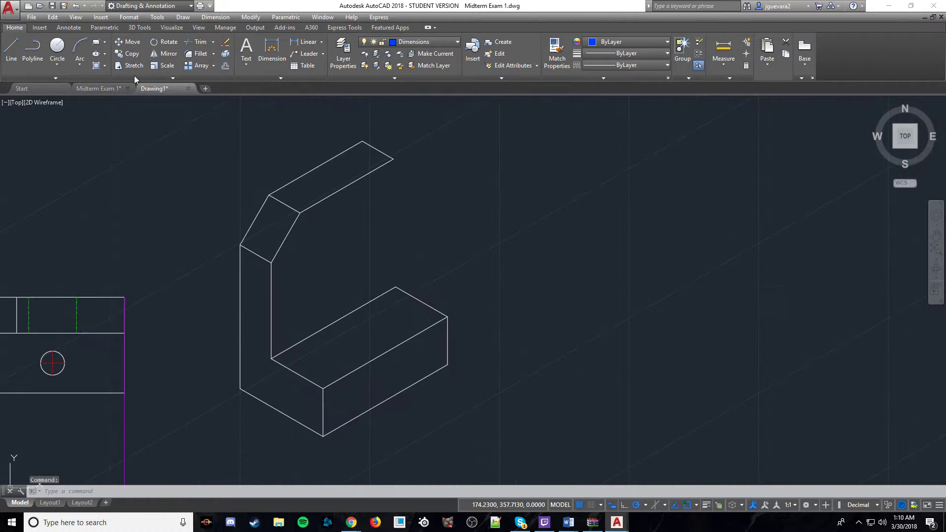
pyautogui.click(447, 365)
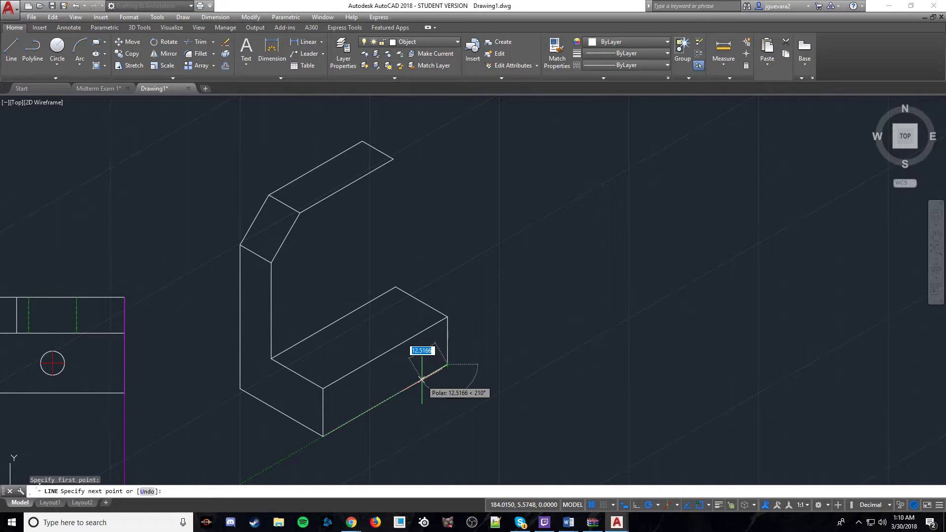
pyautogui.press('Return')
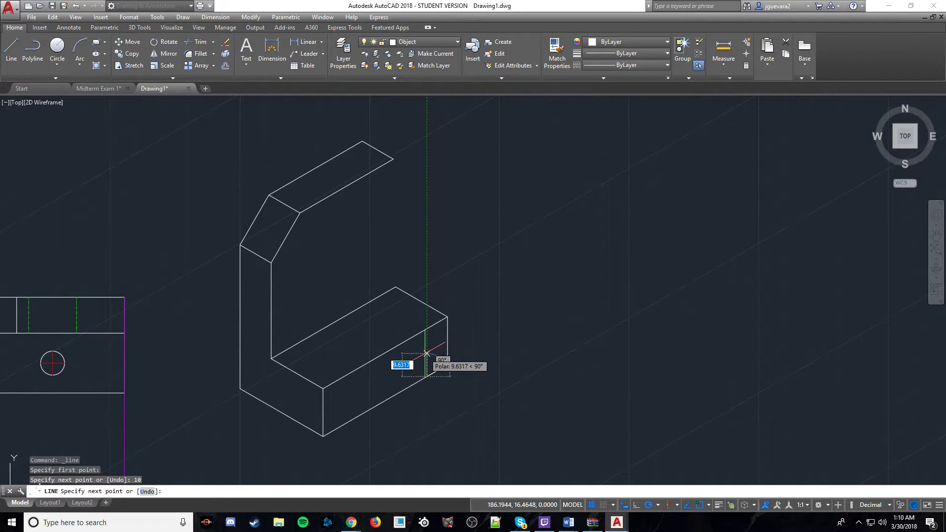
pyautogui.write('10')
pyautogui.press('Return')
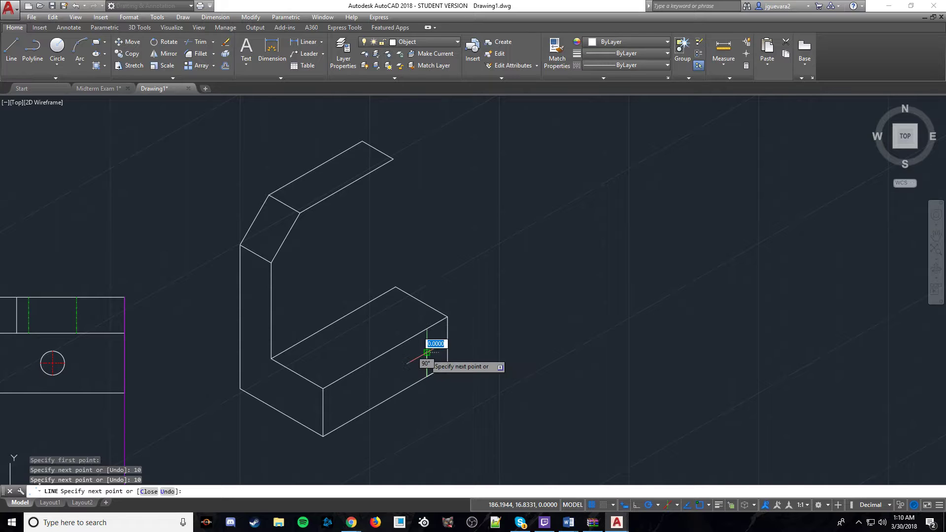
# Continue with the notch's 40-unit upper edge parallel to the bottom edge, and close it with a vertical line down to that edge.
pyautogui.write('4')
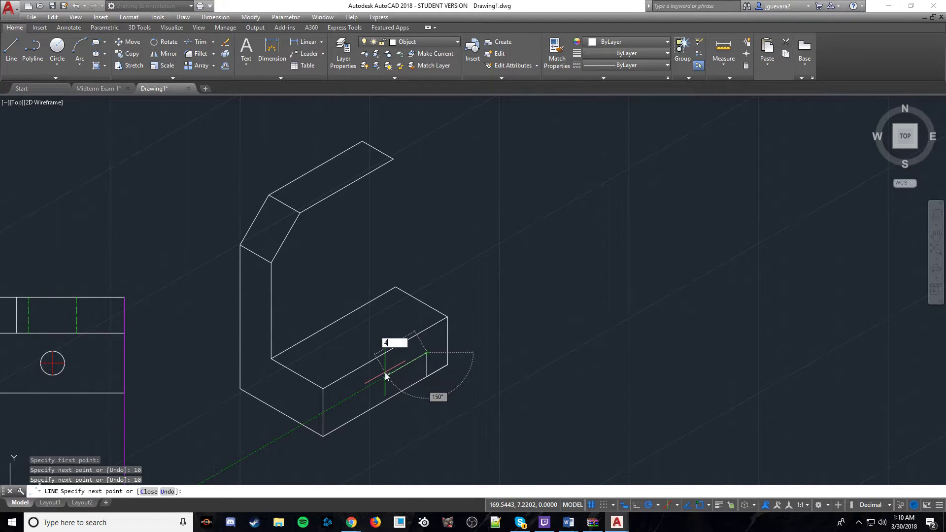
pyautogui.write('0')
pyautogui.press('Return')
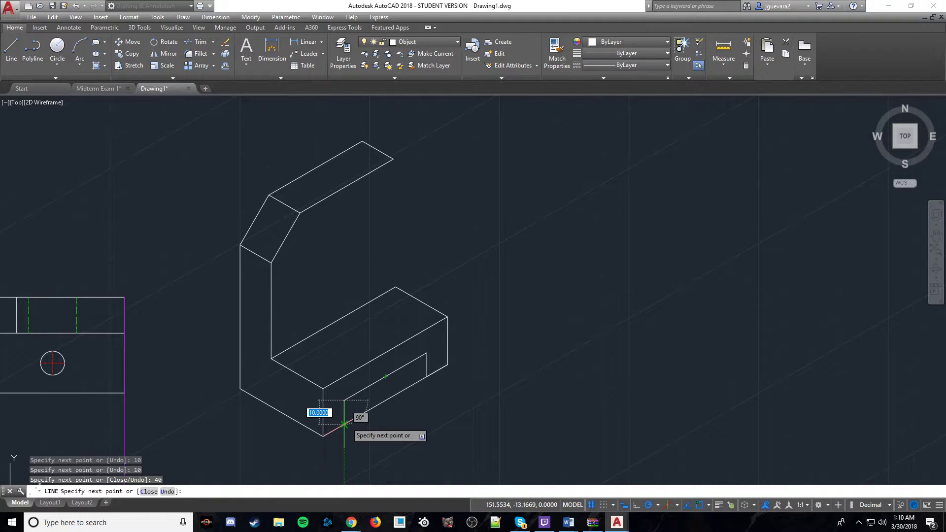
pyautogui.click(344, 423)
pyautogui.press('Escape')
pyautogui.press('Escape')
# Trim the base's bottom edge between the two vertical sides of the notch.
pyautogui.write('t')
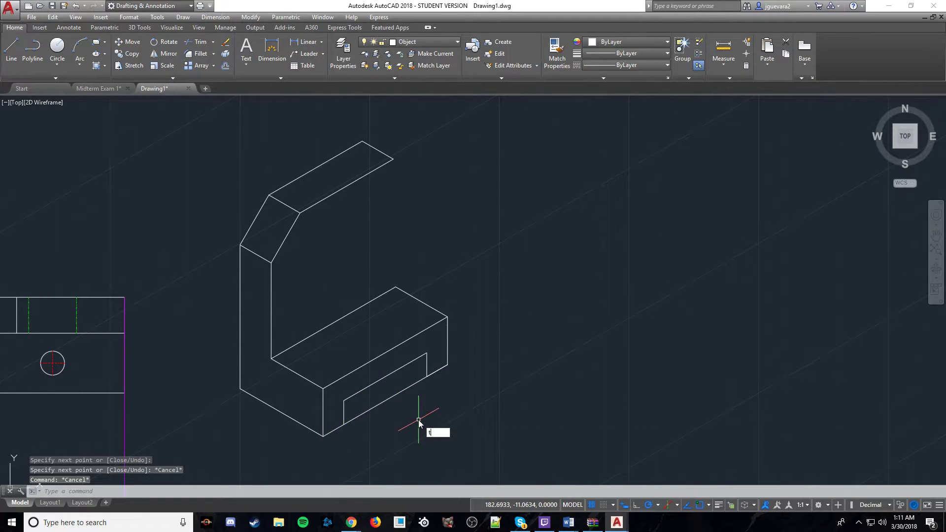
pyautogui.write('e cor')
pyautogui.press('Return')
pyautogui.press('Return')
pyautogui.click(372, 391)
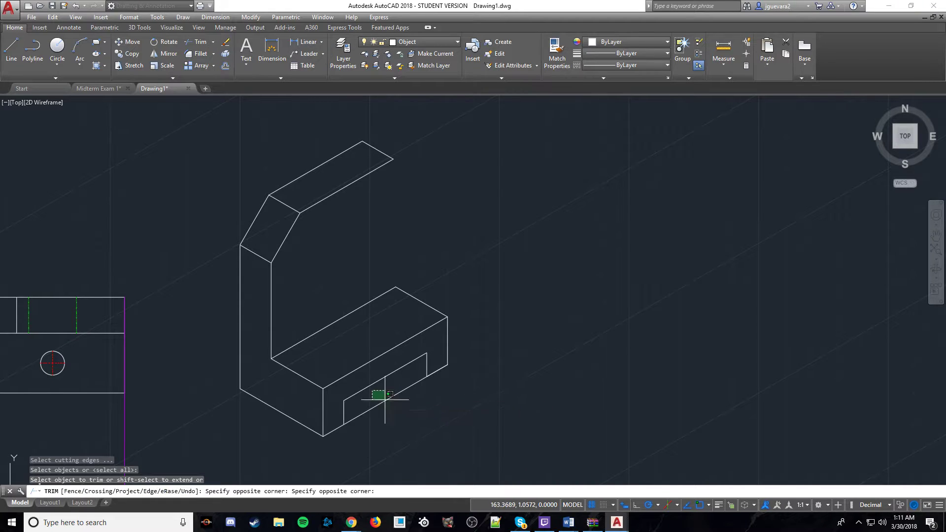
pyautogui.click(432, 416)
pyautogui.press('Escape')
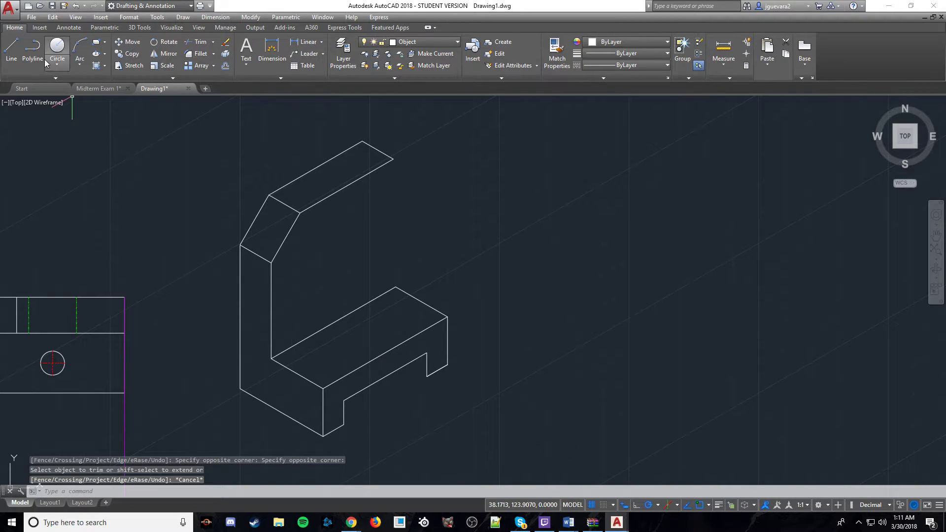
# Try a line from the rear corner of the base's top face to the upright's top front corner and erase it.
pyautogui.click(11, 49)
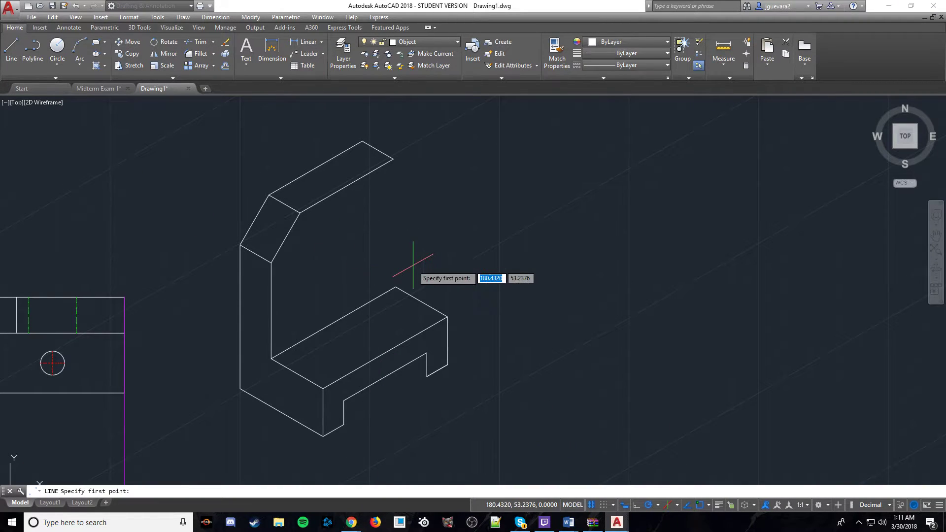
pyautogui.click(396, 286)
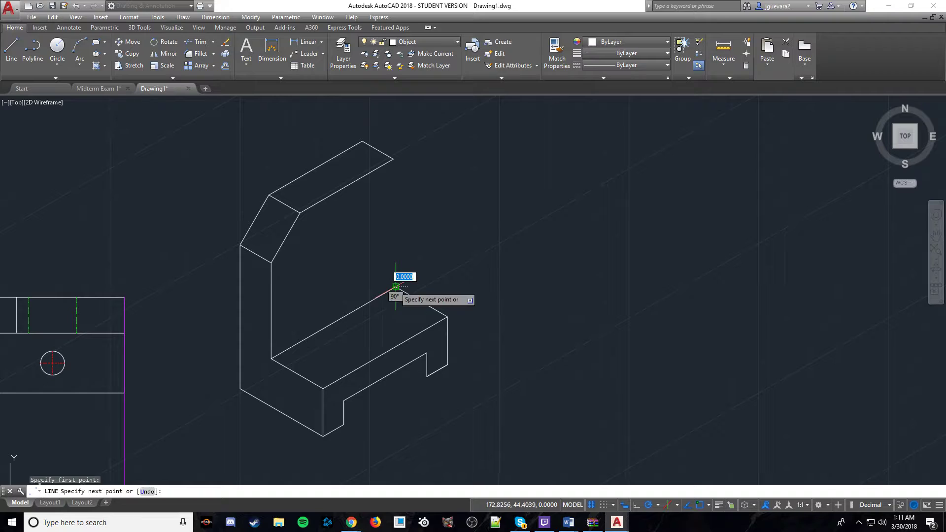
pyautogui.click(393, 159)
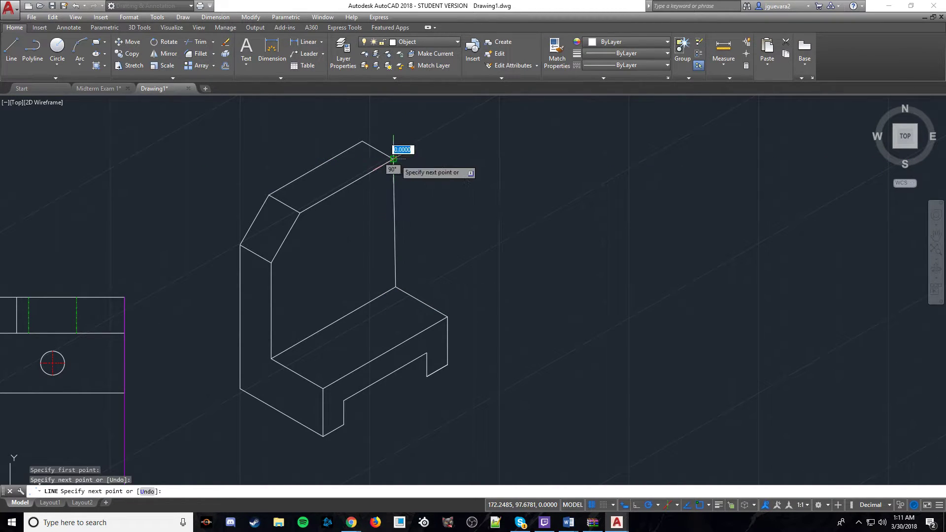
pyautogui.press('Escape')
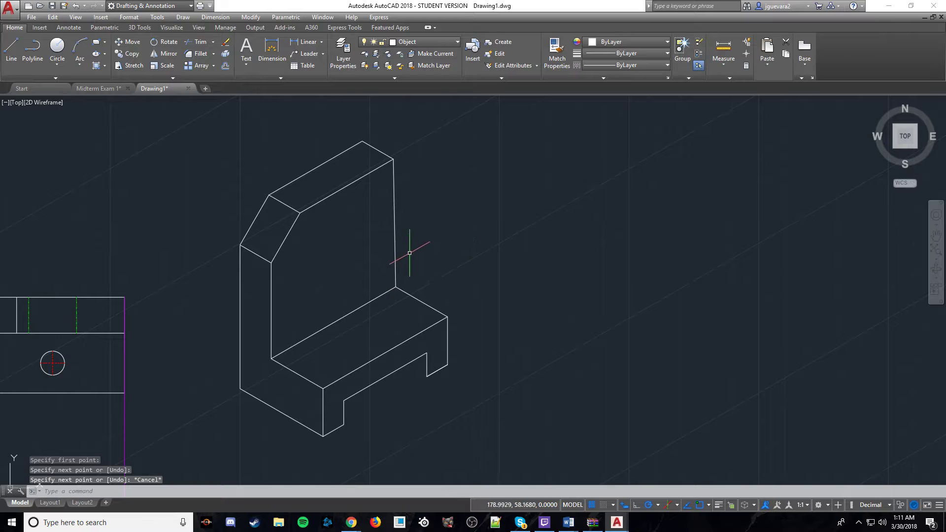
pyautogui.click(397, 224)
pyautogui.press('Escape')
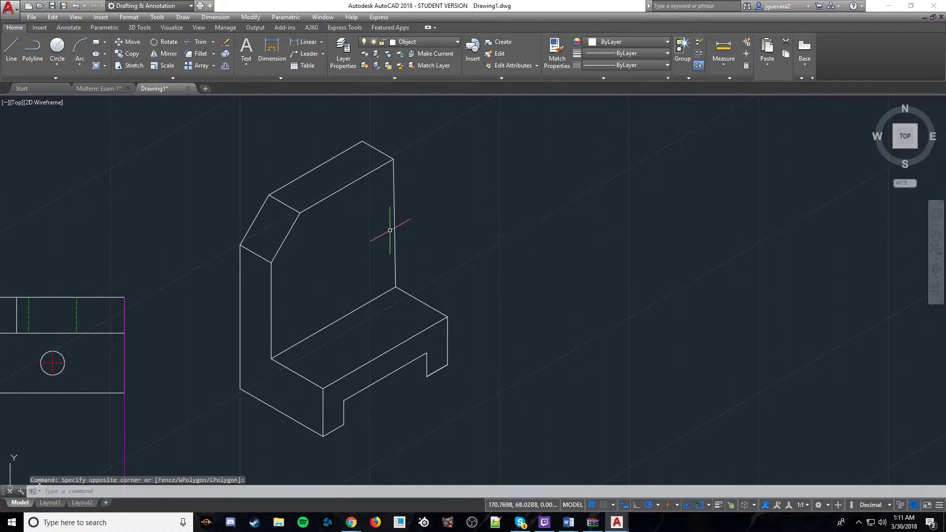
pyautogui.click(395, 238)
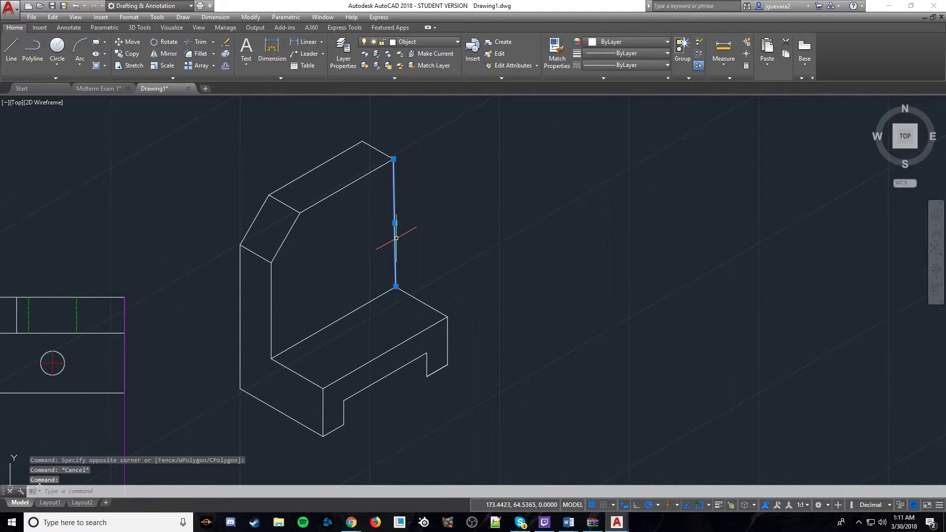
pyautogui.press('Delete')
pyautogui.click(11, 49)
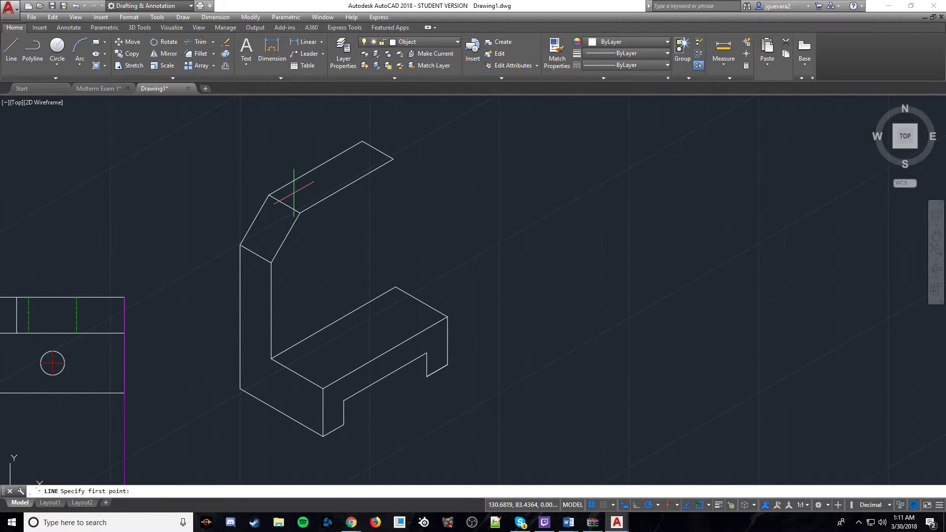
pyautogui.click(395, 287)
pyautogui.press('Escape')
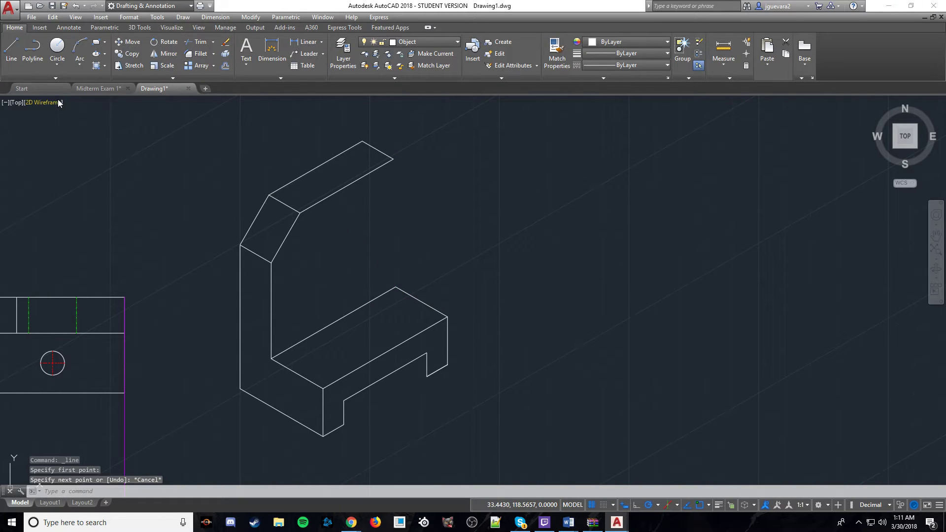
# Draw a vertical line about 64 units long upward from the rear corner of the base's top face.
pyautogui.click(10, 59)
pyautogui.click(395, 288)
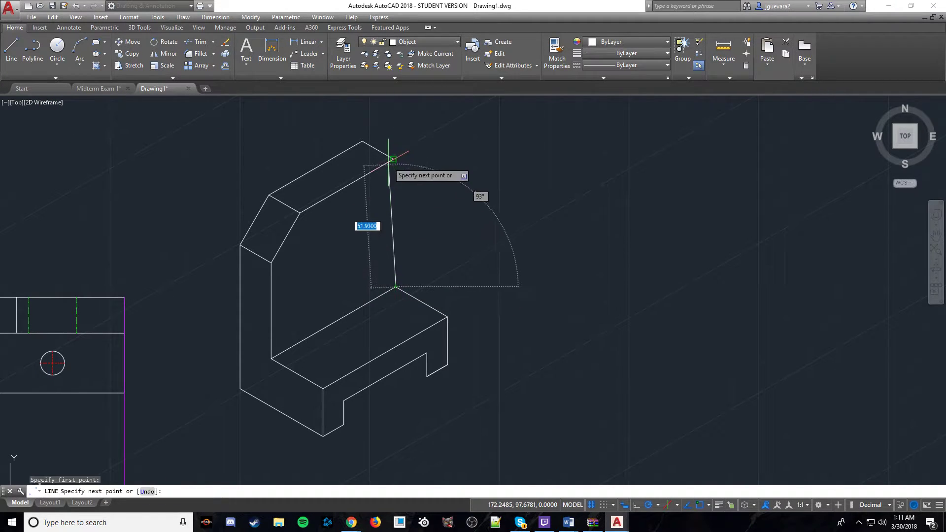
pyautogui.click(395, 158)
pyautogui.press('Escape')
pyautogui.press('Escape')
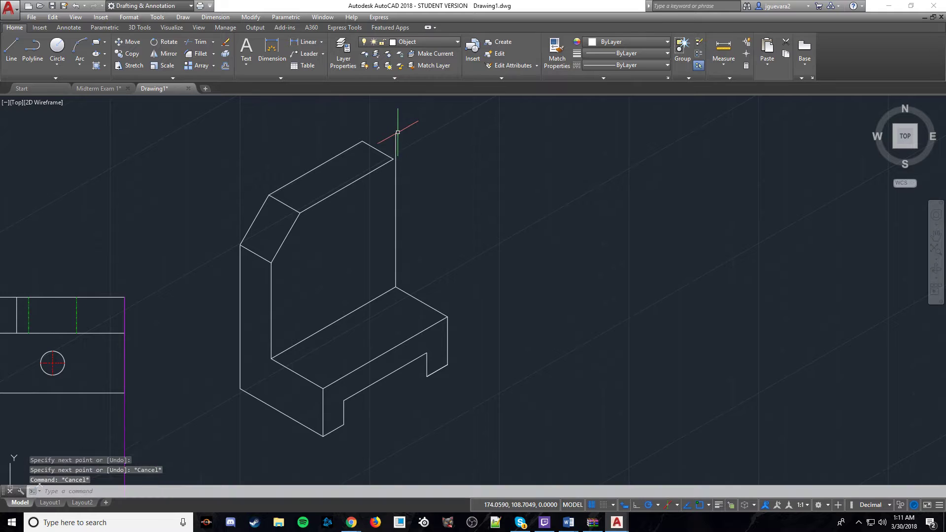
# Erase the upright's two sloped chamfer edges and the four edges of its top face.
pyautogui.click(266, 155)
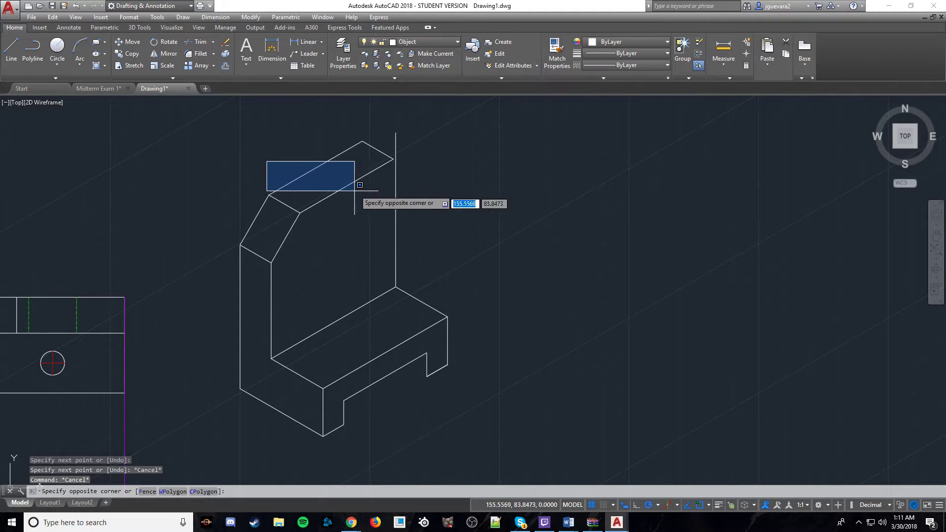
pyautogui.press('Escape')
pyautogui.click(260, 212)
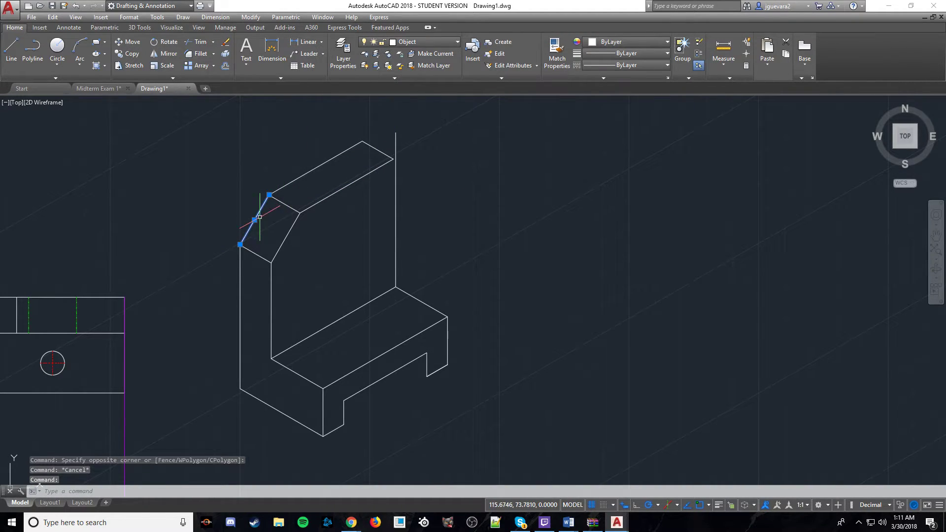
pyautogui.click(289, 235)
pyautogui.press('Delete')
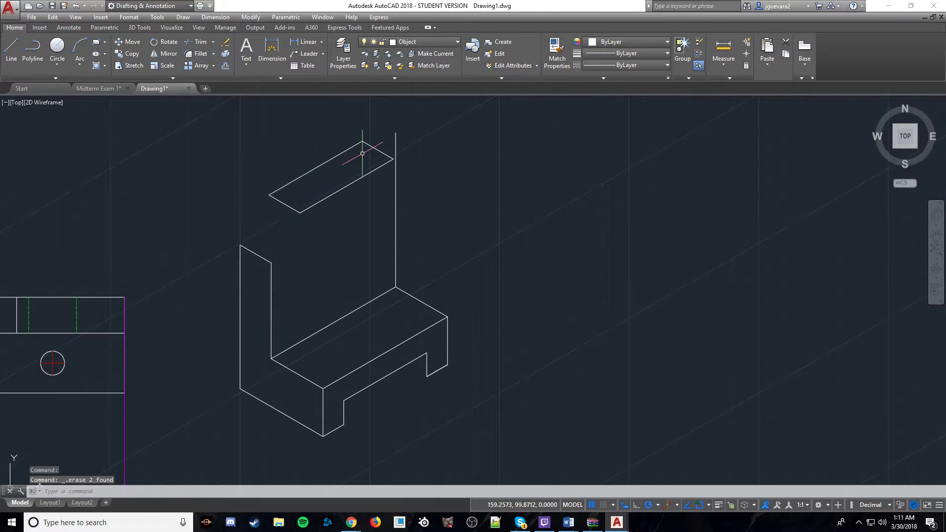
pyautogui.click(280, 187)
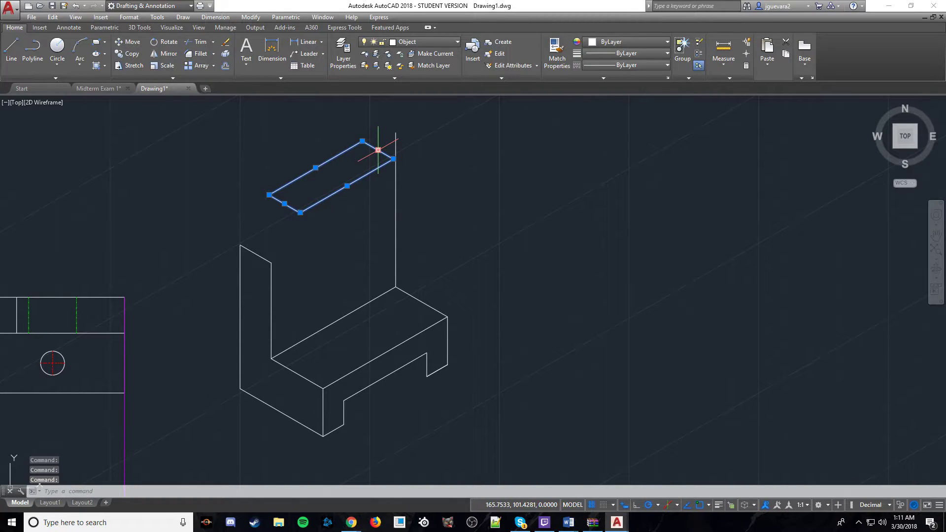
pyautogui.press('Delete')
pyautogui.press('Escape')
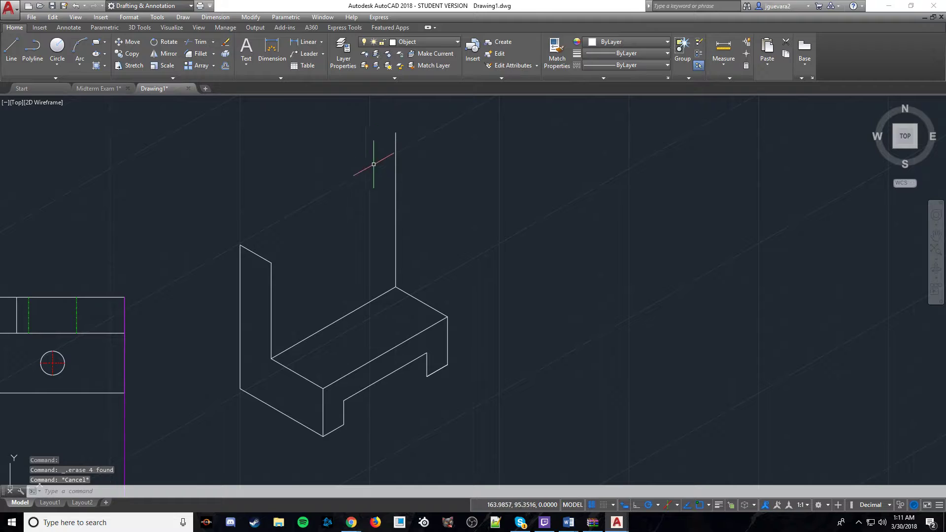
# Draw a 45-unit line at 210° from the upper end of the tall vertical line as the upright's top front edge.
pyautogui.moveTo(422, 199); pyautogui.dragTo(454, 203, button='middle')
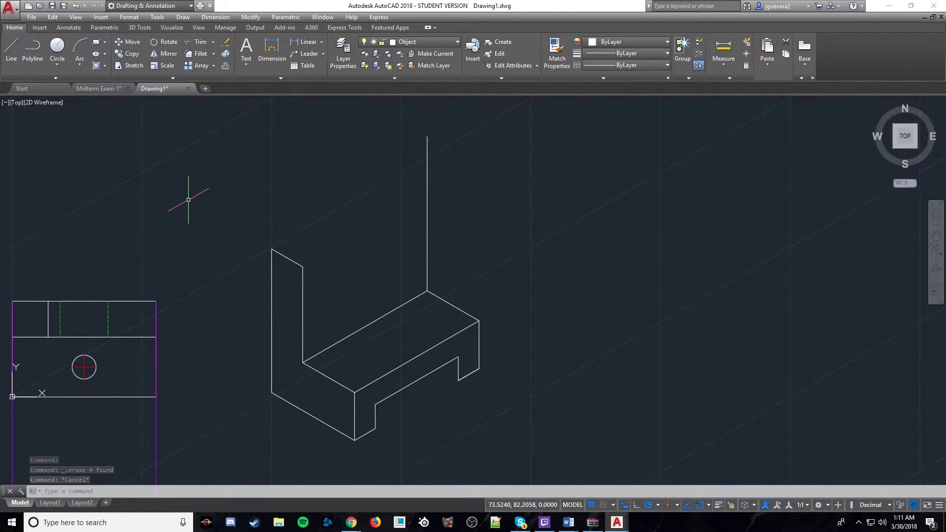
pyautogui.click(11, 49)
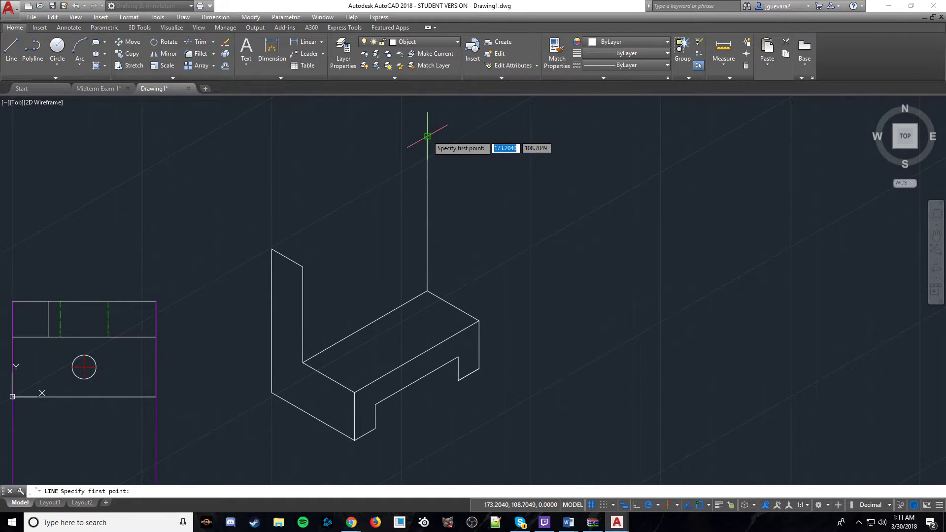
pyautogui.click(427, 136)
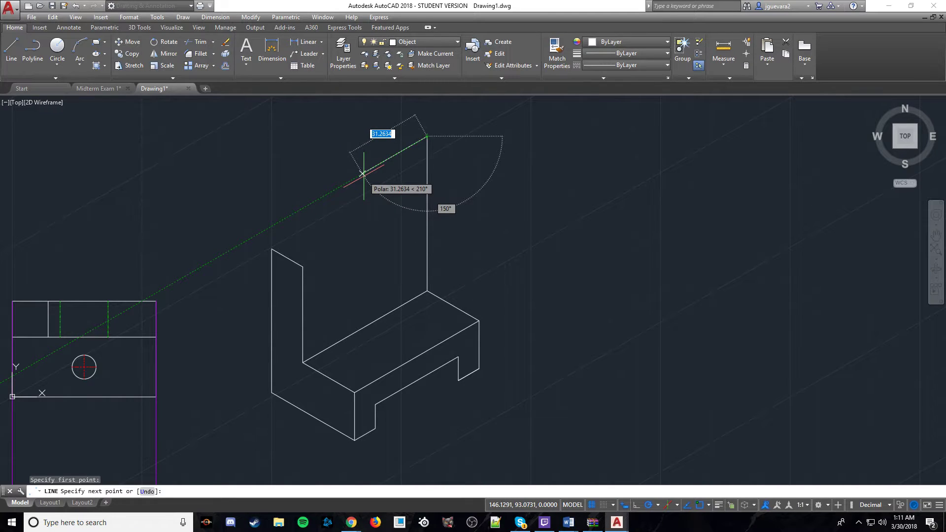
pyautogui.write('45')
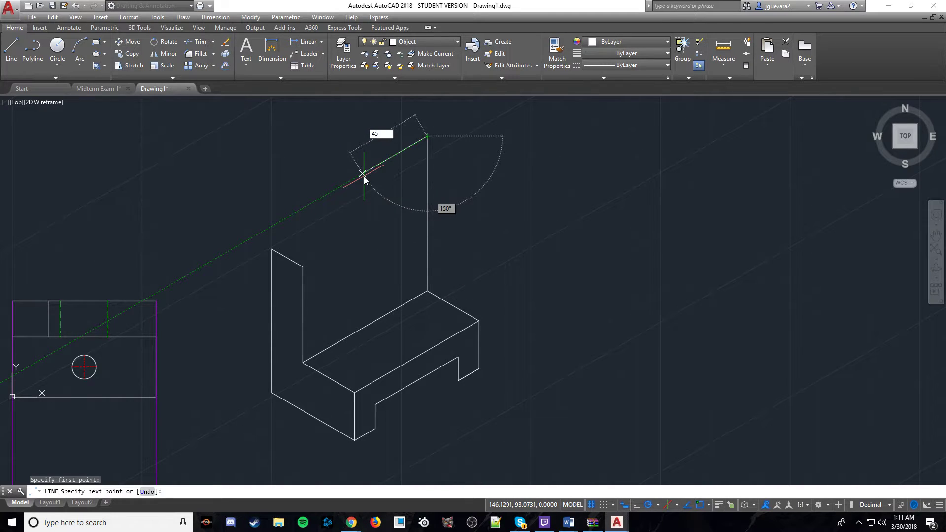
pyautogui.press('Return')
pyautogui.press('Escape')
# Compare the upright in Drawing1 with the dimensioned isometric view in Midterm Exam 1.
pyautogui.click(120, 90)
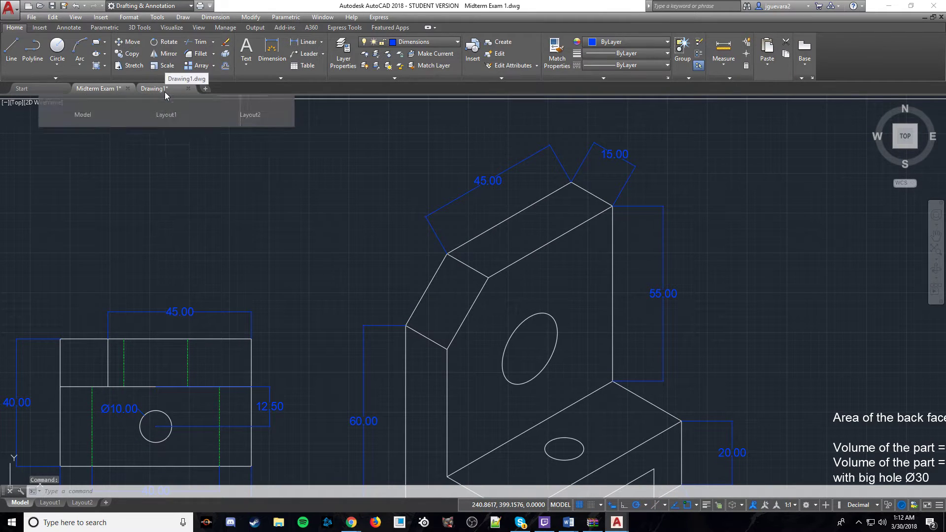
pyautogui.click(165, 92)
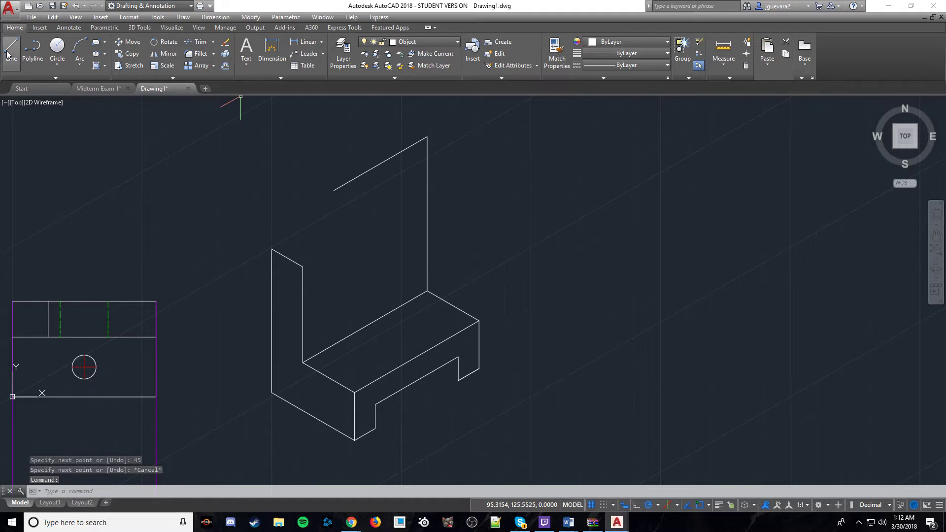
pyautogui.click(98, 93)
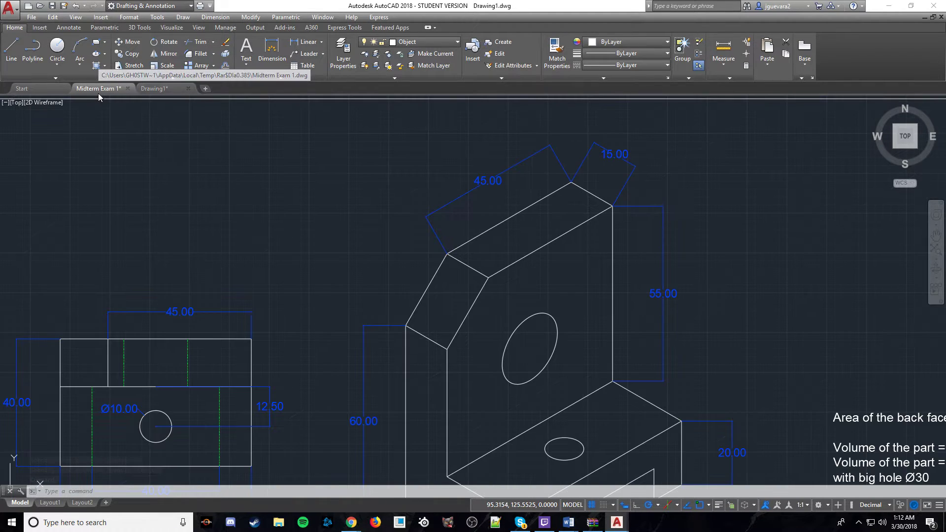
pyautogui.click(169, 87)
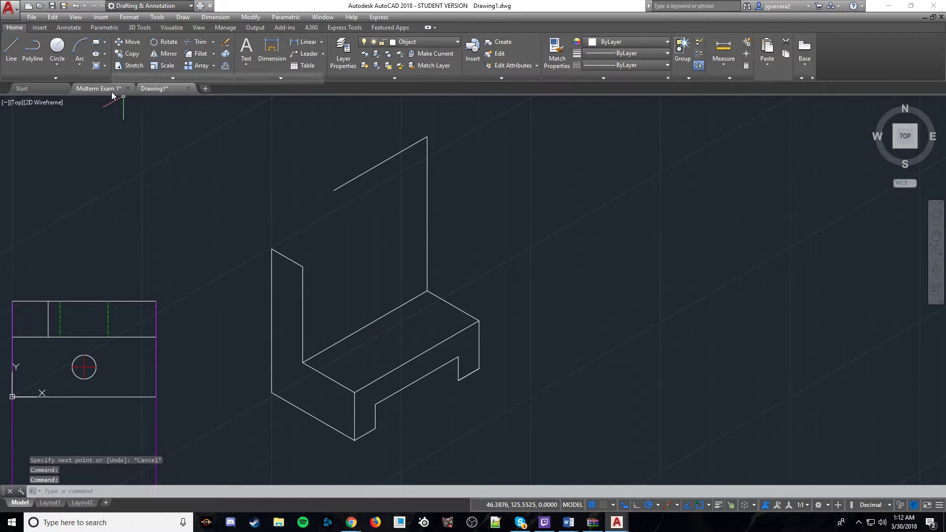
pyautogui.click(92, 90)
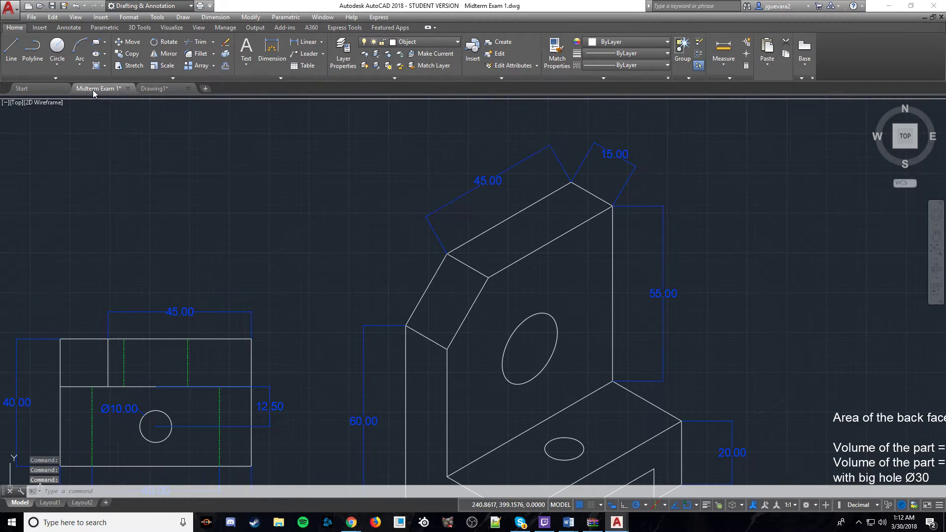
# Return to Drawing1 and erase the 45-unit line sloping from the upper end of the tall vertical line.
pyautogui.click(170, 89)
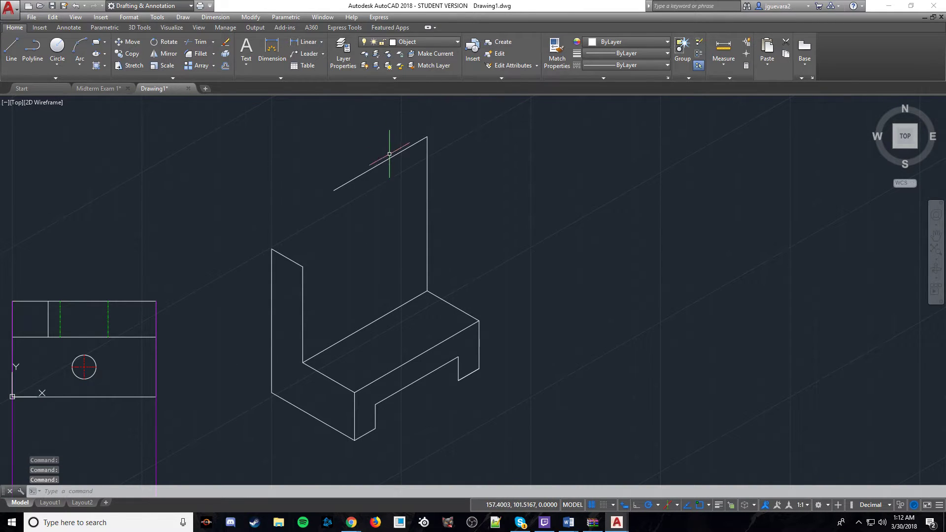
pyautogui.press('Delete')
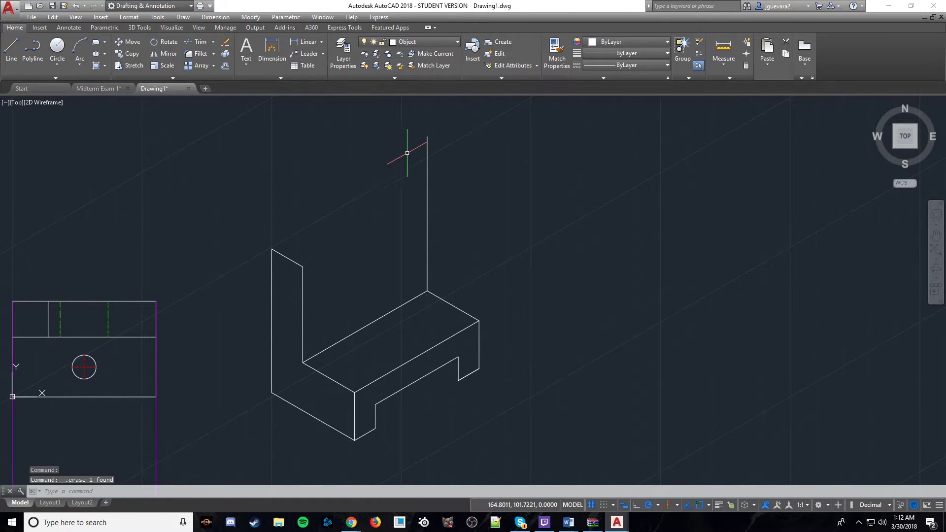
# Draw a short line about 10 units long at 150° from the upper end of the tall vertical line.
pyautogui.click(11, 47)
pyautogui.moveTo(436, 146)
pyautogui.mouseDown(button='middle')
pyautogui.moveTo(492, 205)
pyautogui.moveTo(474, 215)
pyautogui.mouseUp(button='middle')
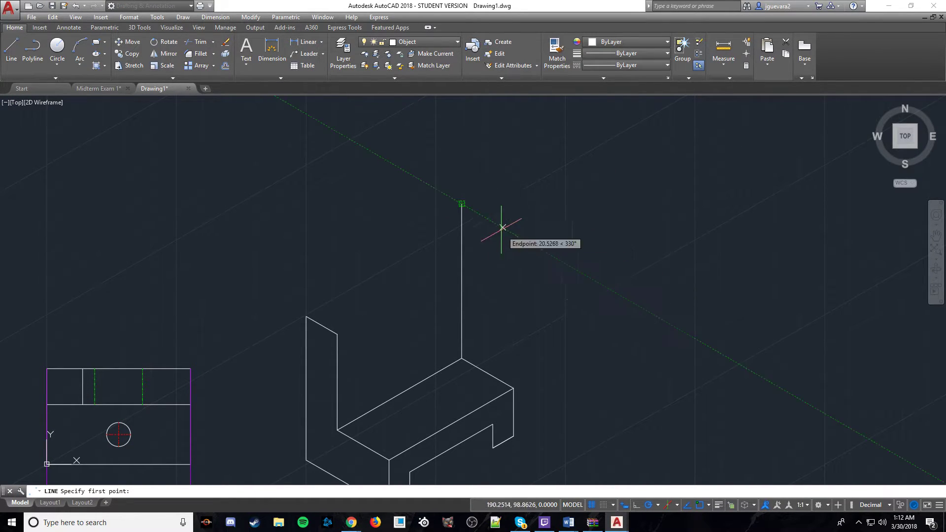
pyautogui.click(462, 204)
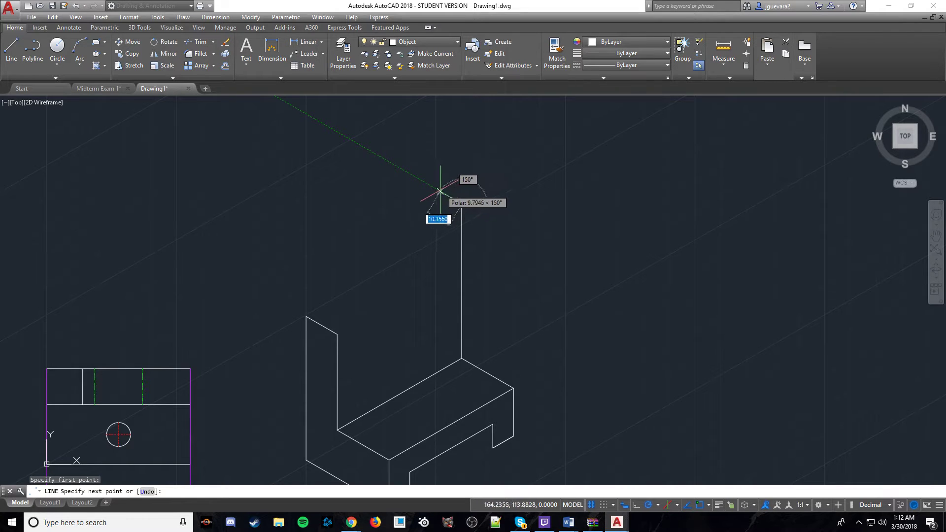
pyautogui.click(439, 191)
pyautogui.press('Escape')
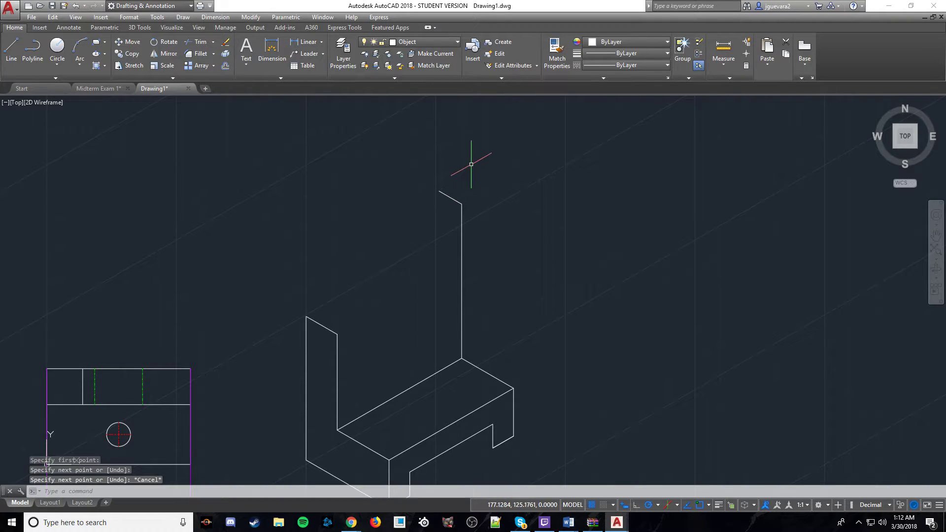
# Draw two parallel lines at 30° from the short upright's rear and front top corners, extending past the tall vertical line.
pyautogui.click(12, 56)
pyautogui.click(306, 317)
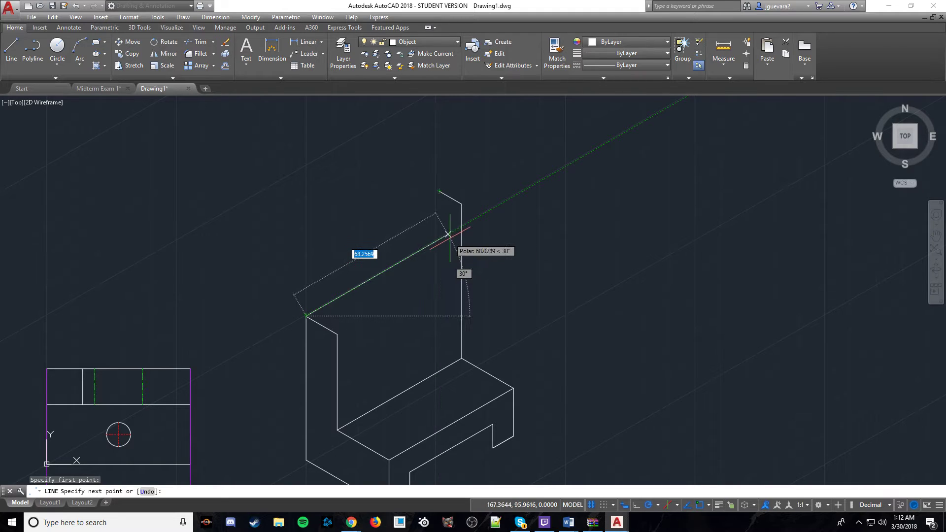
pyautogui.click(491, 209)
pyautogui.press('Escape')
pyautogui.press('Escape')
pyautogui.moveTo(497, 319); pyautogui.dragTo(460, 256, button='middle')
pyautogui.click(8, 58)
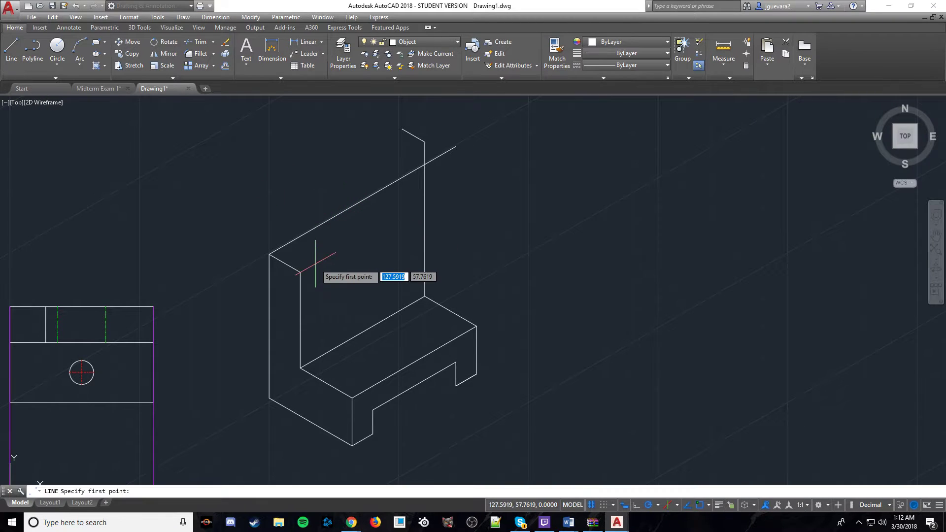
pyautogui.click(300, 272)
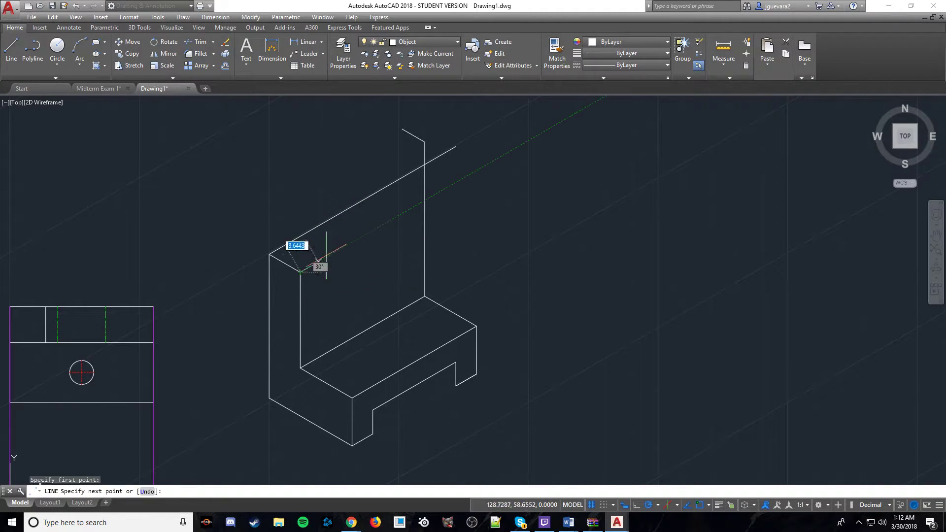
pyautogui.click(457, 181)
pyautogui.press('Escape')
pyautogui.press('Escape')
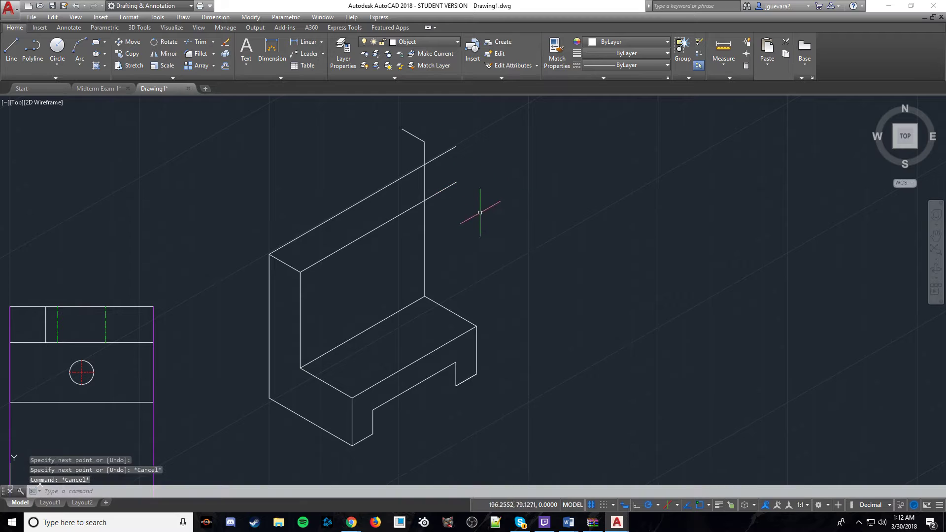
pyautogui.click(9, 55)
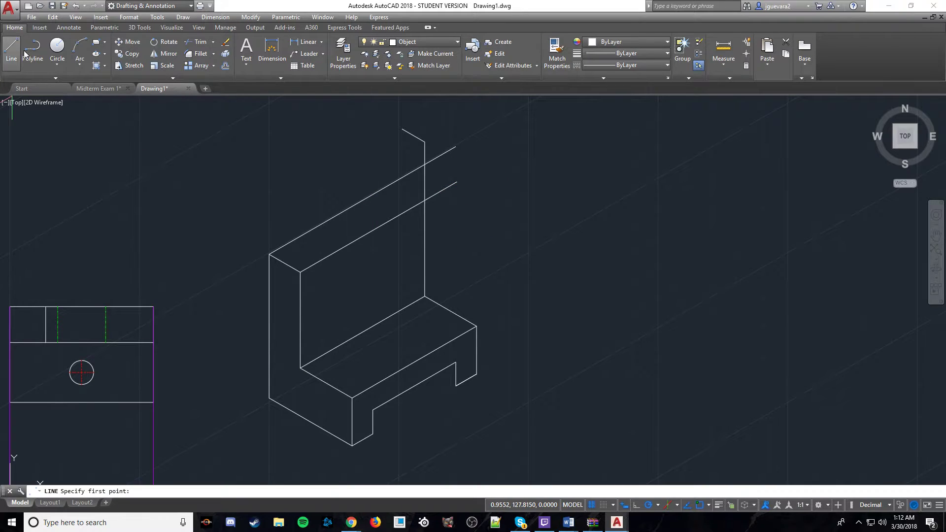
pyautogui.click(269, 254)
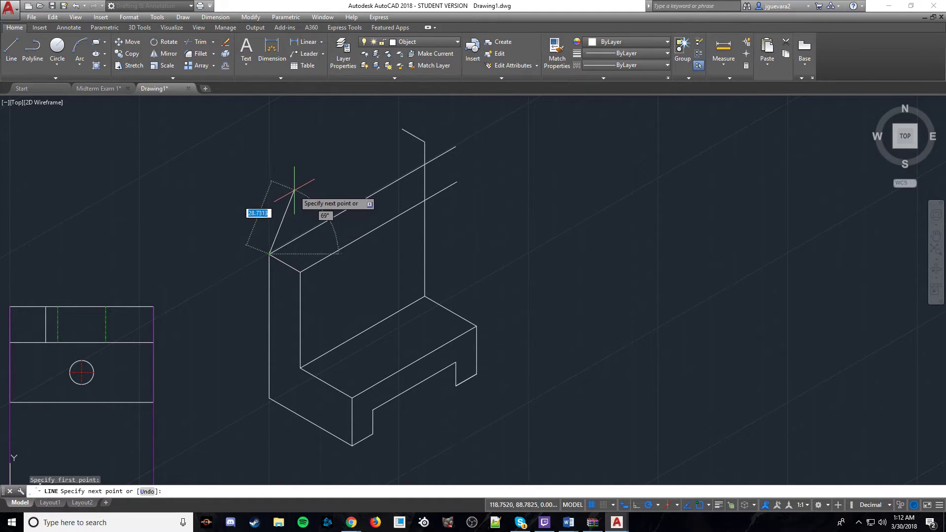
pyautogui.press('Escape')
pyautogui.press('Escape')
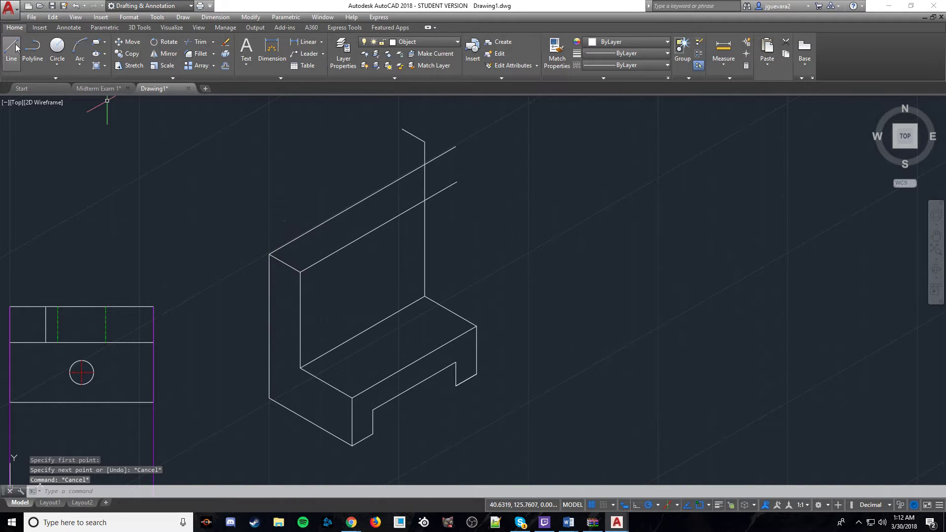
pyautogui.press('Escape')
# Erase the two parallel 30° lines, the short 150° line and the tall vertical line at the base's rear corner.
pyautogui.click(312, 228)
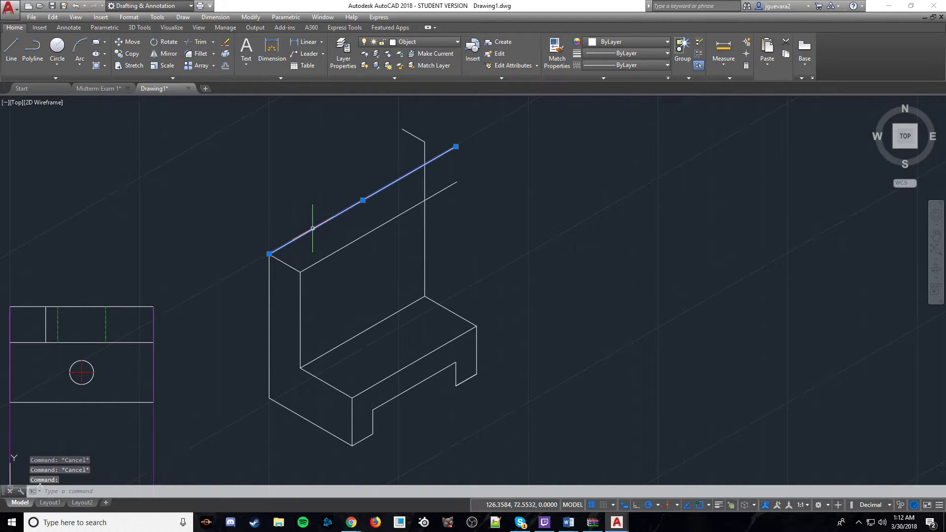
pyautogui.click(326, 261)
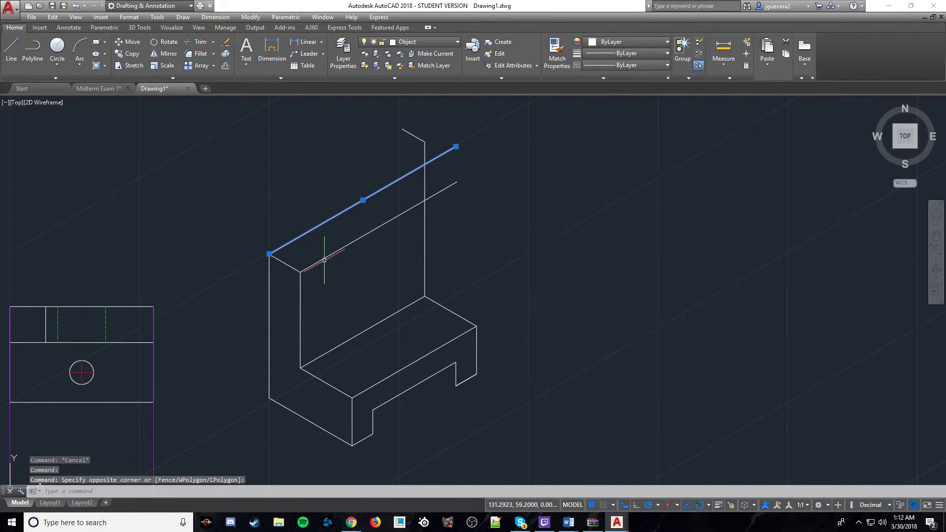
pyautogui.click(324, 260)
pyautogui.press('Delete')
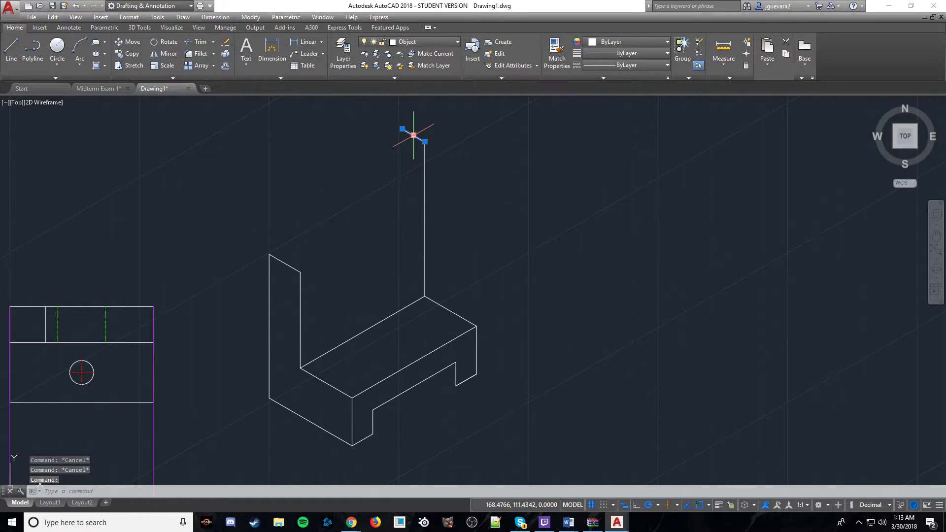
pyautogui.press('Delete')
pyautogui.click(424, 162)
pyautogui.press('Delete')
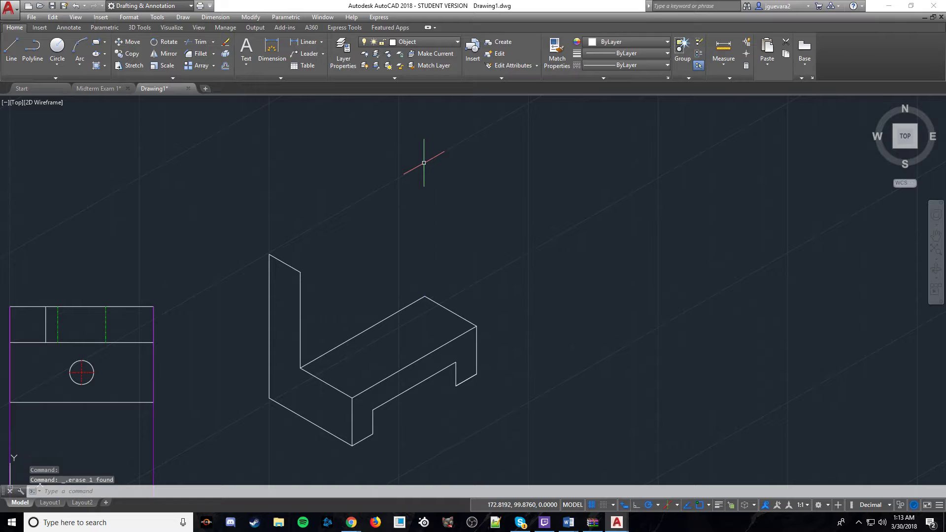
# Check the upright's height in Midterm Exam 1 and draw a 55-unit vertical line up from the base's rear top corner in Drawing1.
pyautogui.click(92, 90)
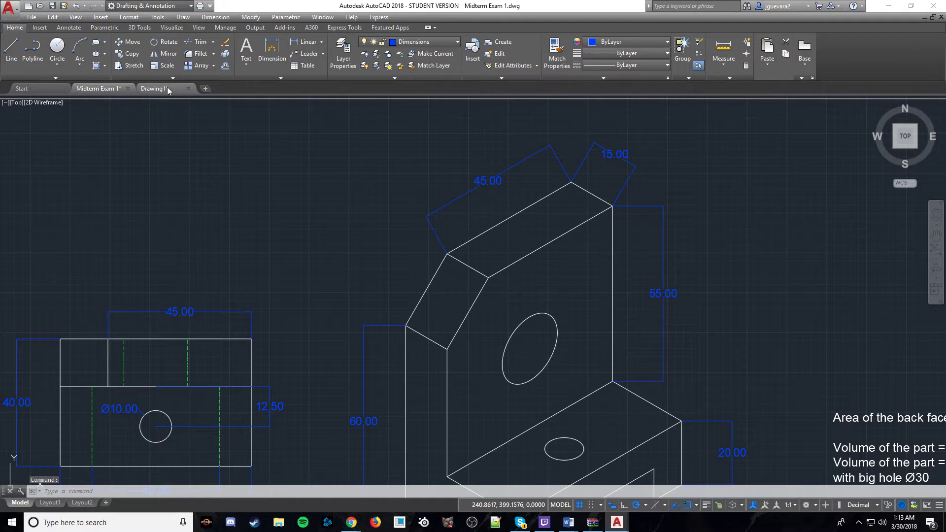
pyautogui.click(167, 88)
pyautogui.click(9, 49)
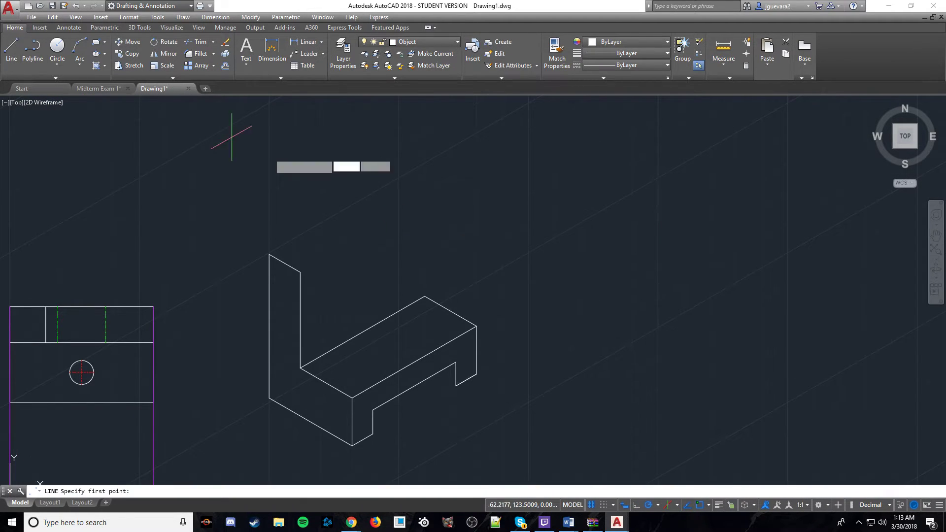
pyautogui.click(425, 295)
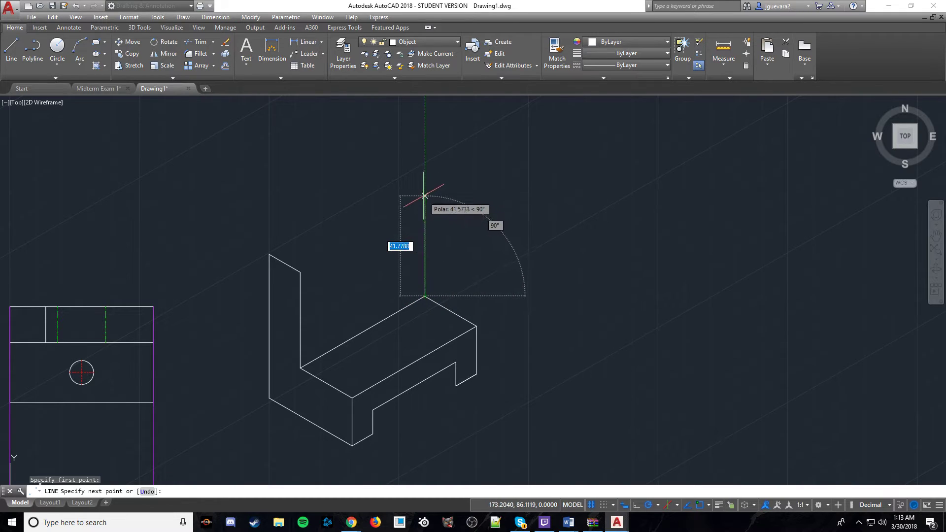
pyautogui.write('55')
pyautogui.press('Return')
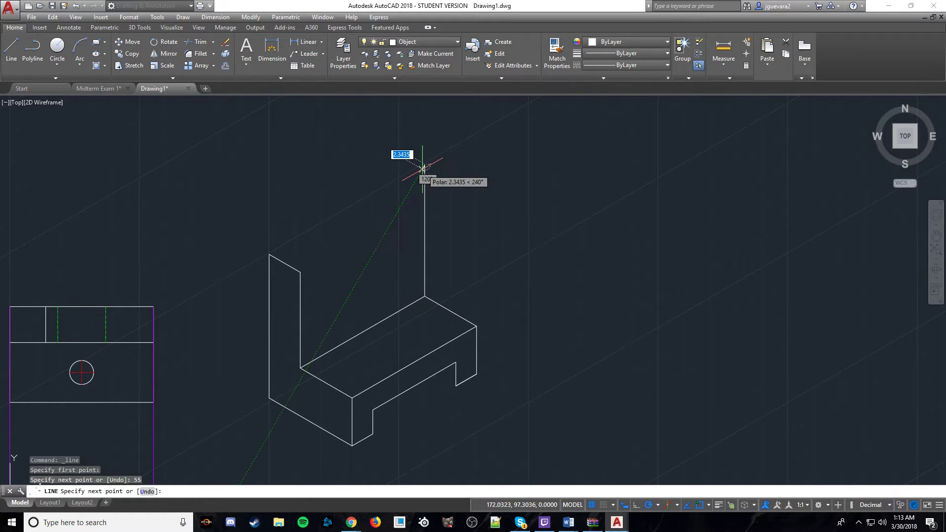
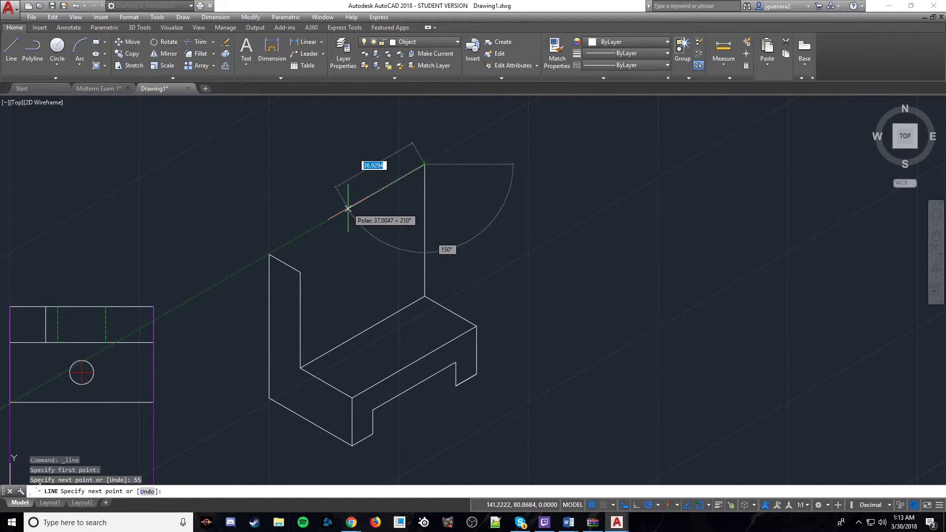
pyautogui.press('Escape')
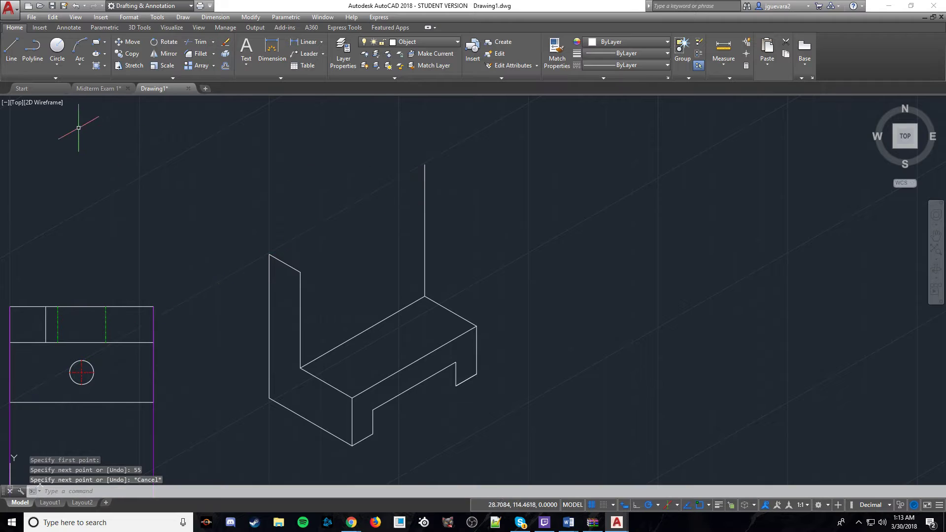
pyautogui.click(94, 89)
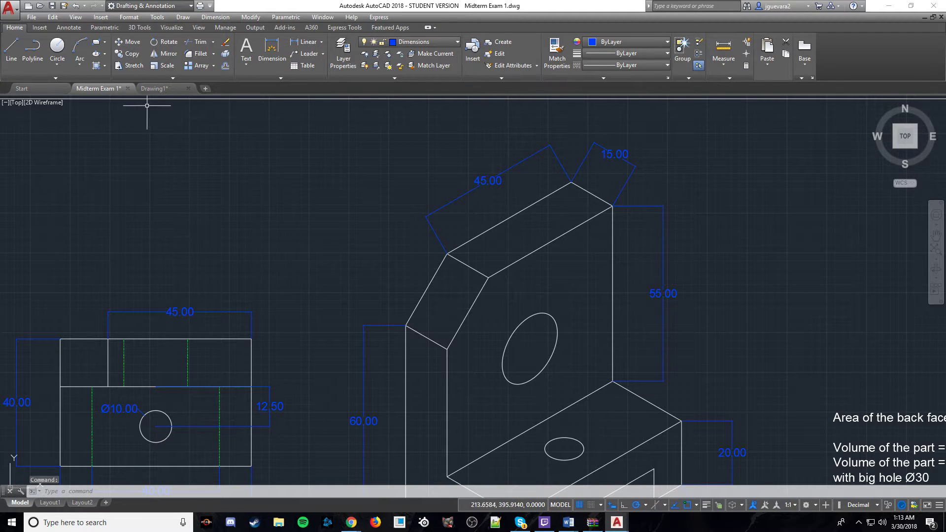
pyautogui.click(176, 90)
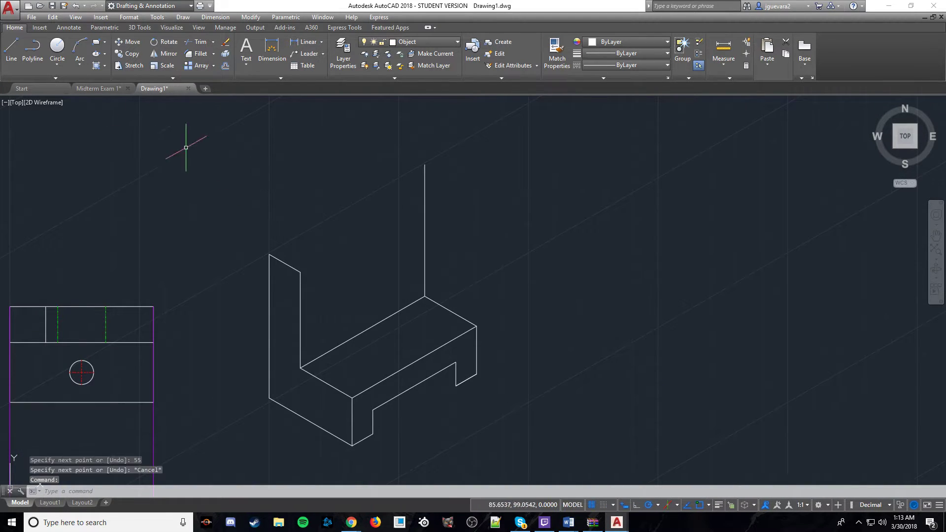
pyautogui.click(16, 57)
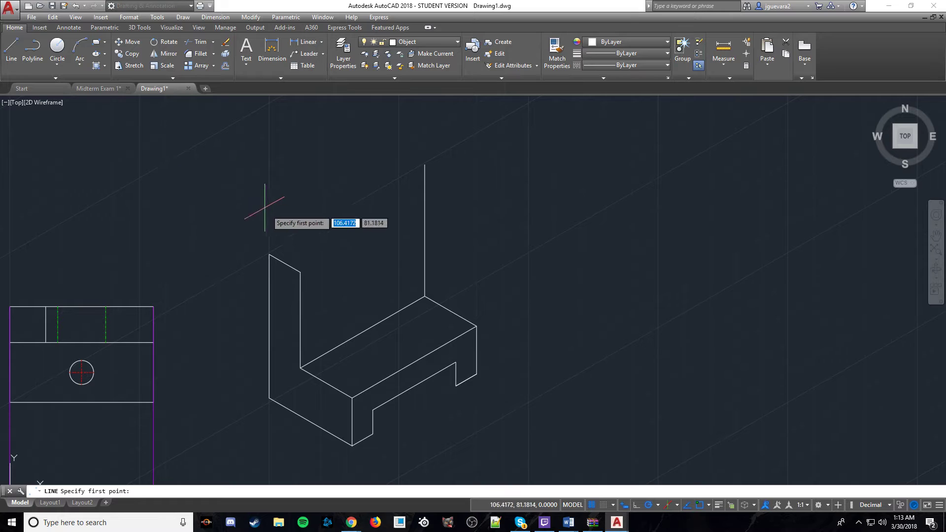
pyautogui.click(269, 255)
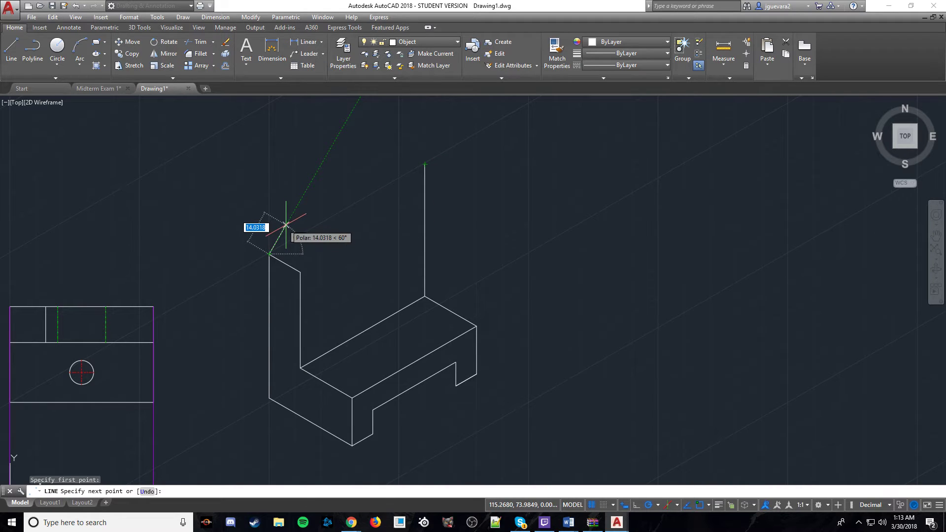
pyautogui.press('Escape')
pyautogui.press('Escape')
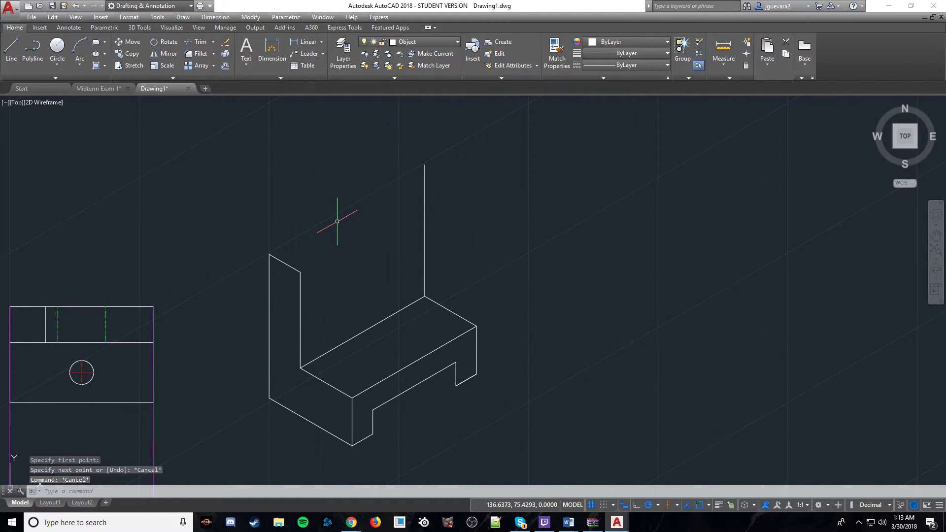
# Check the dimensioned isometric view in Midterm Exam 1 and erase the 55-unit vertical line in Drawing1.
pyautogui.click(104, 90)
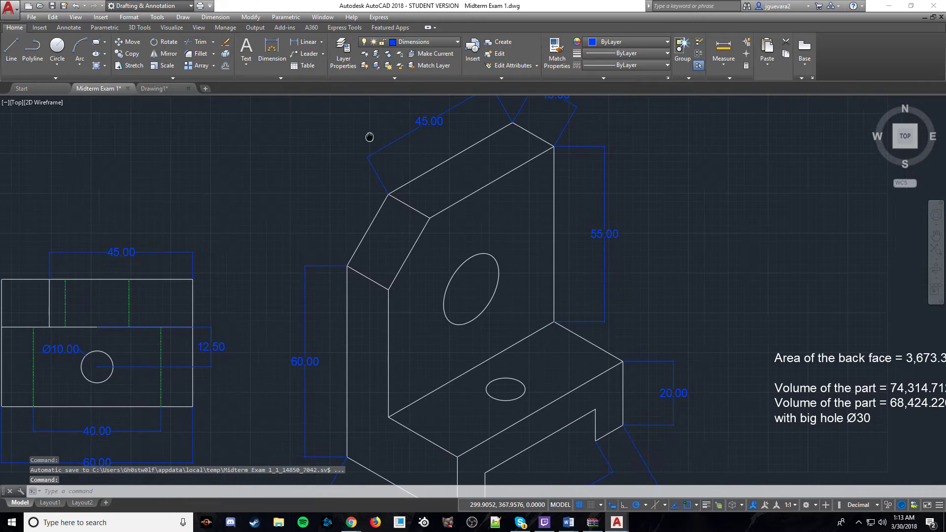
pyautogui.moveTo(326, 212); pyautogui.dragTo(331, 169, button='middle')
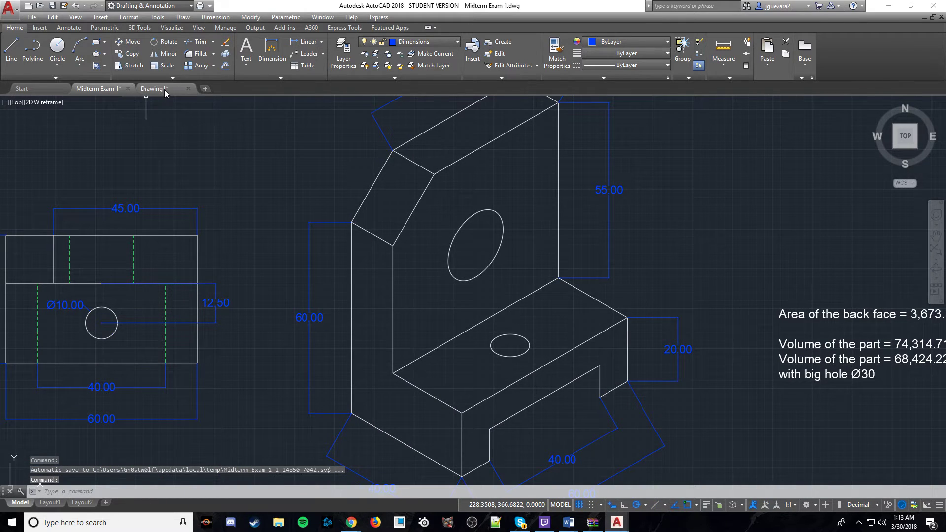
pyautogui.moveTo(164, 89)
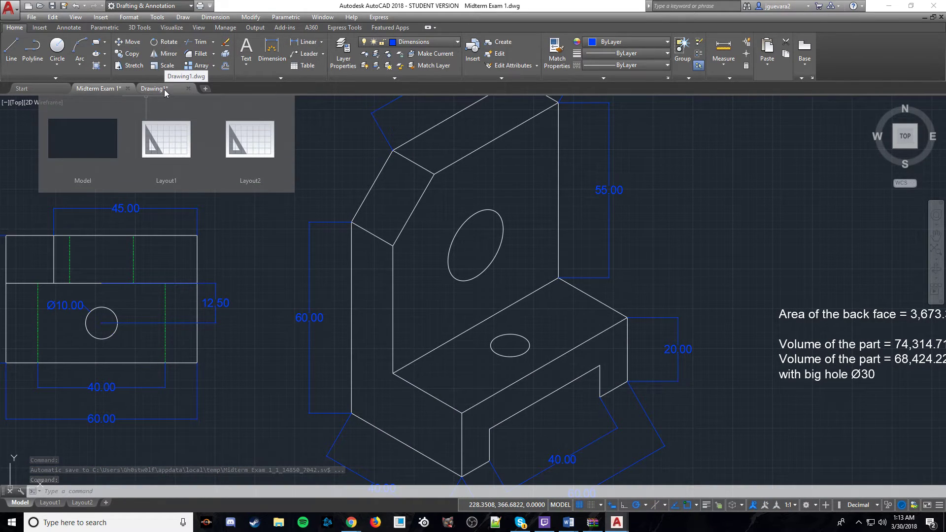
pyautogui.click(164, 89)
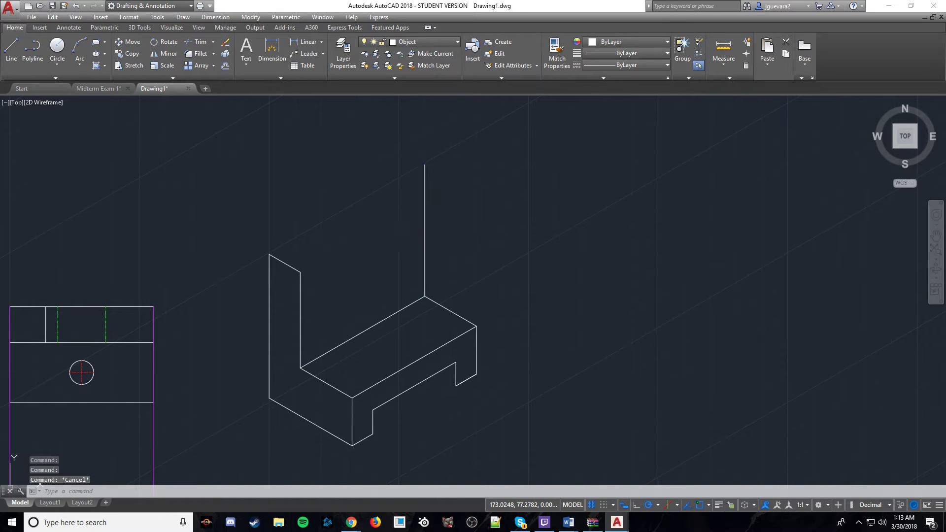
pyautogui.click(424, 212)
pyautogui.press('Delete')
# Draw a 55-unit vertical line upward from the rear corner of the base's top face.
pyautogui.click(11, 46)
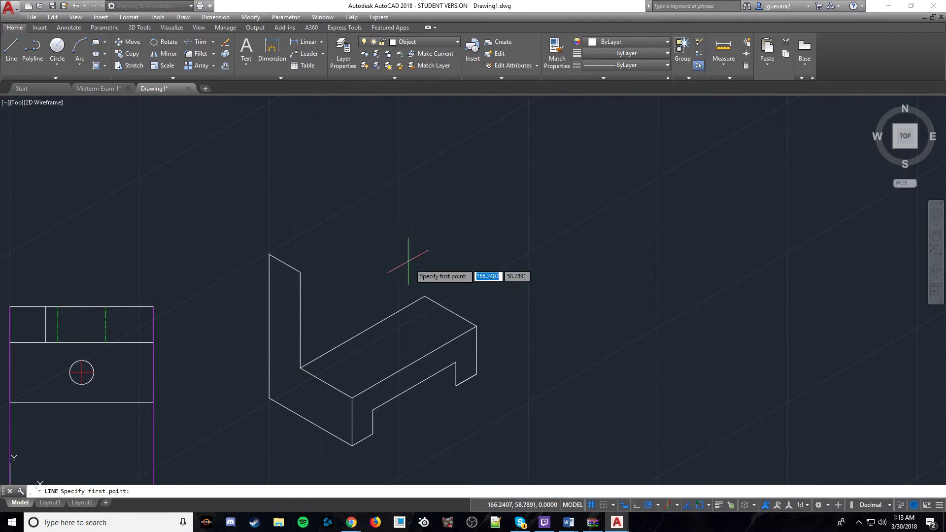
pyautogui.click(424, 296)
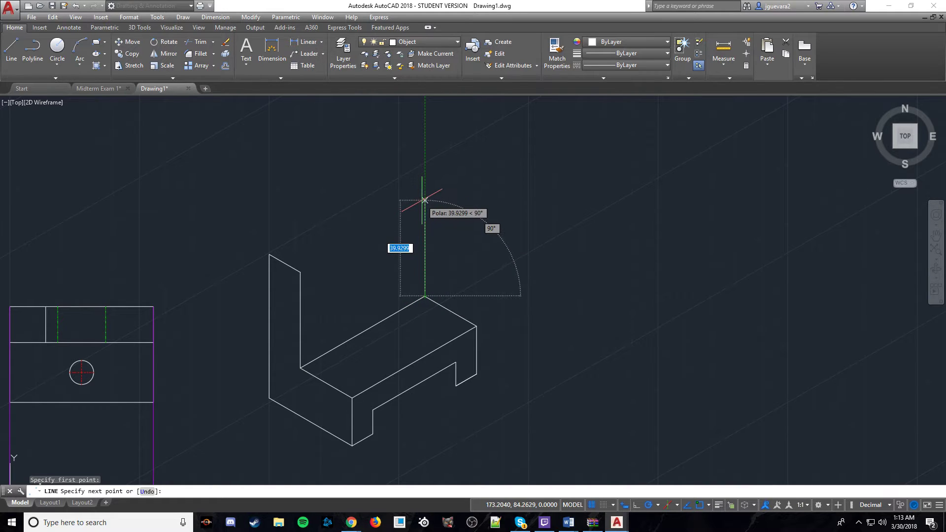
pyautogui.write('55')
pyautogui.press('Return')
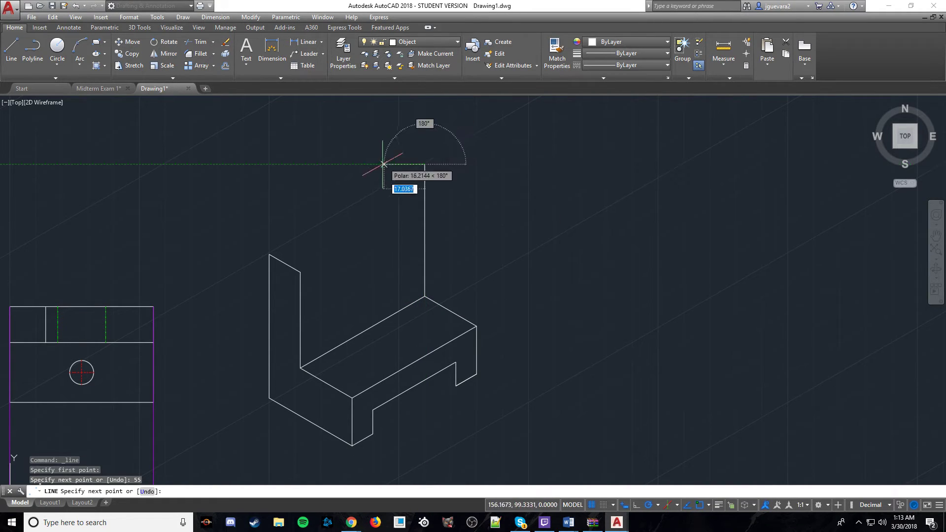
pyautogui.press('Escape')
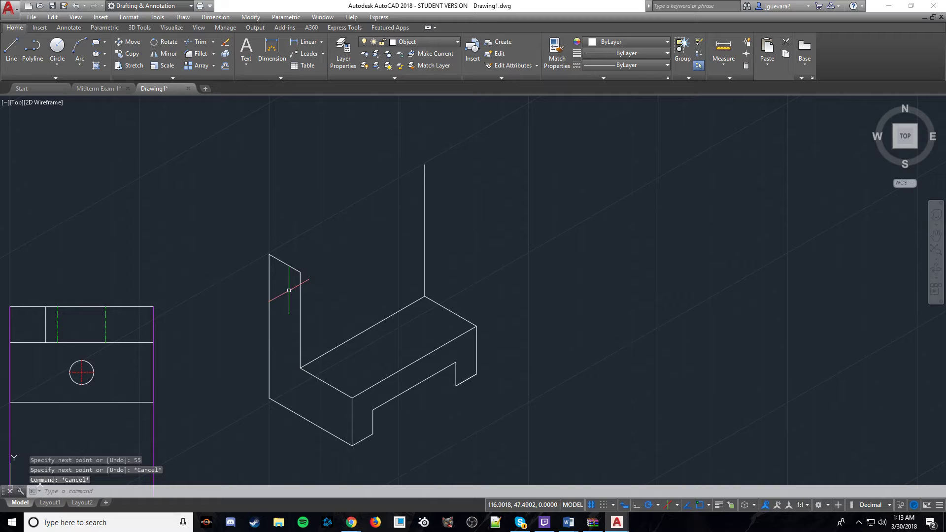
# Draw a 60-unit vertical line up from the lower outer corner of the bracket's end face and erase it.
pyautogui.click(269, 311)
pyautogui.press('Escape')
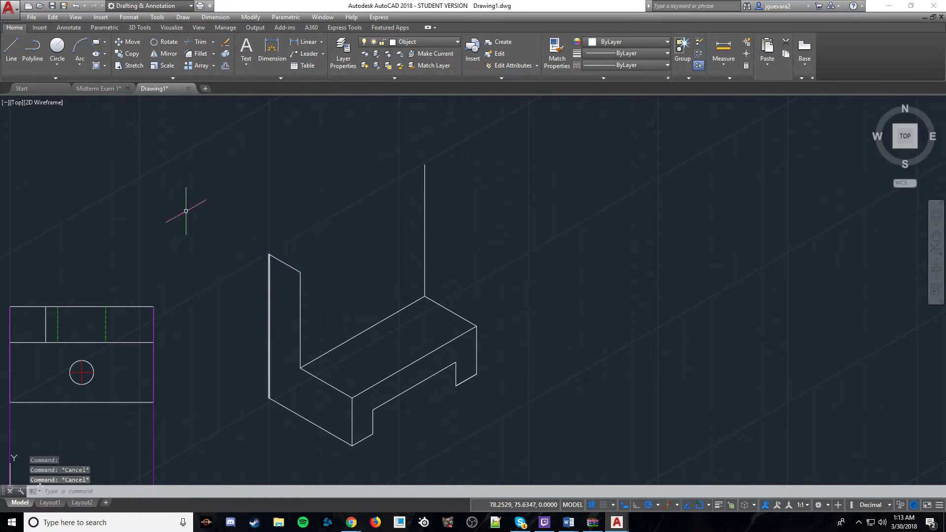
pyautogui.click(11, 49)
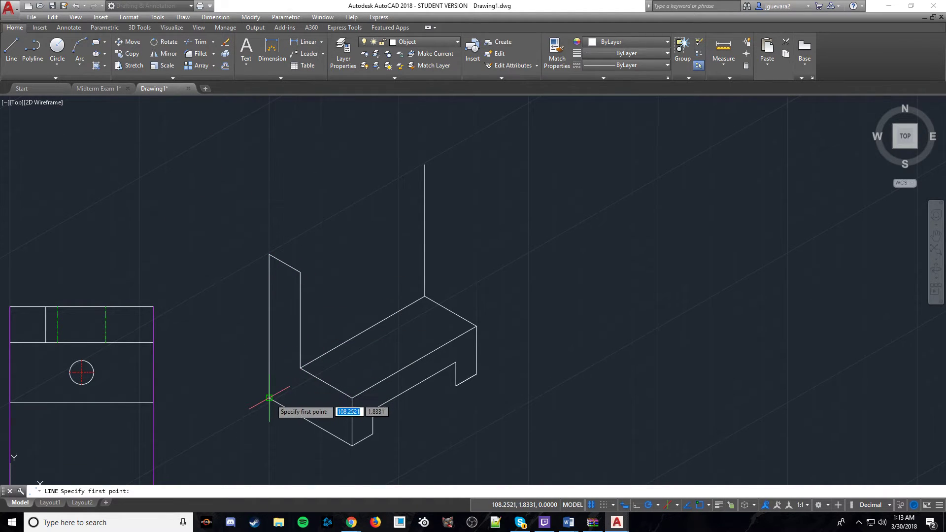
pyautogui.click(269, 398)
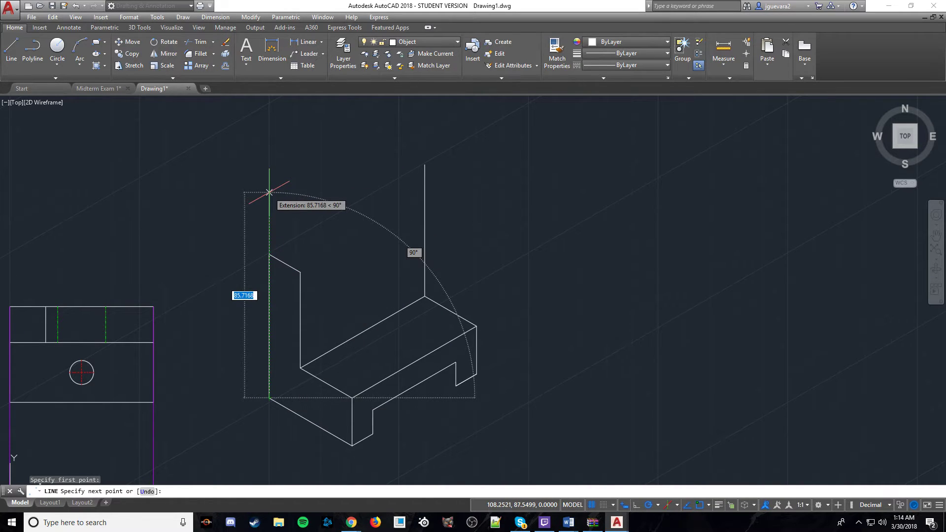
pyautogui.write('60')
pyautogui.press('Return')
pyautogui.press('Escape')
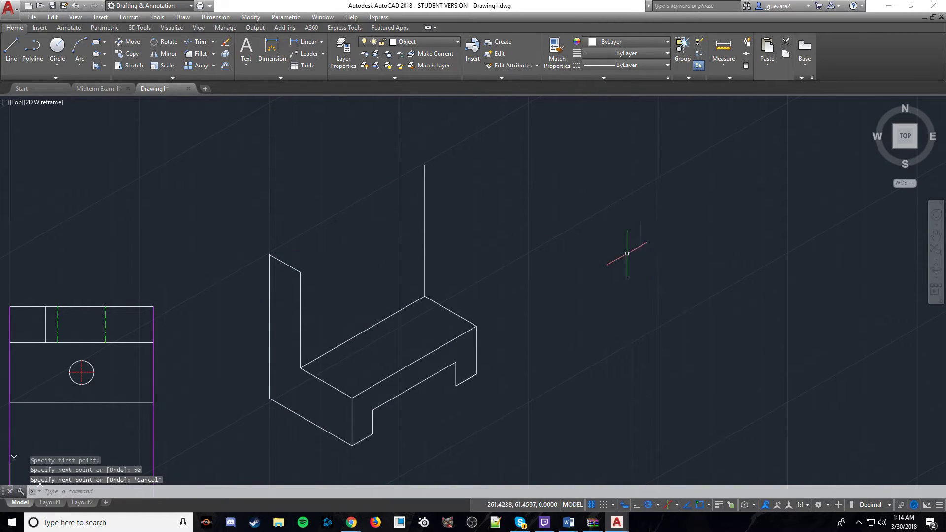
pyautogui.click(269, 307)
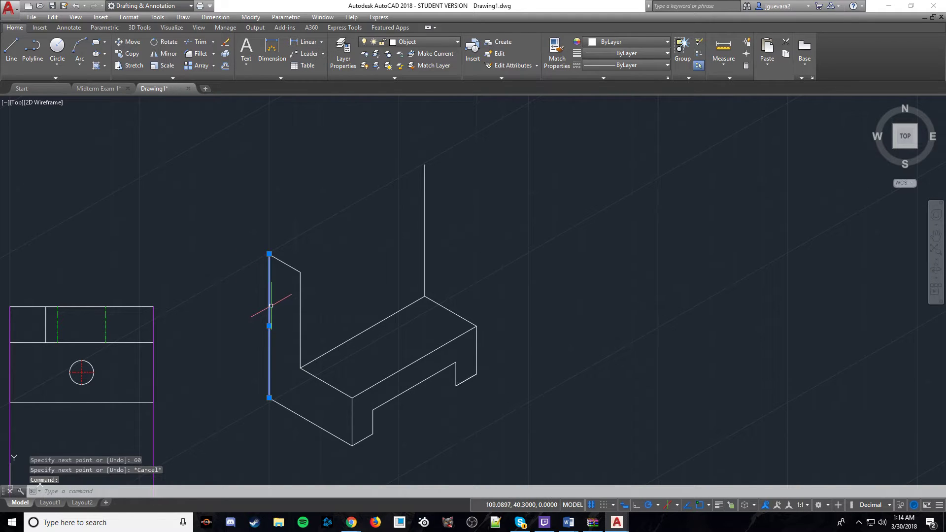
pyautogui.press('Delete')
pyautogui.press('Escape')
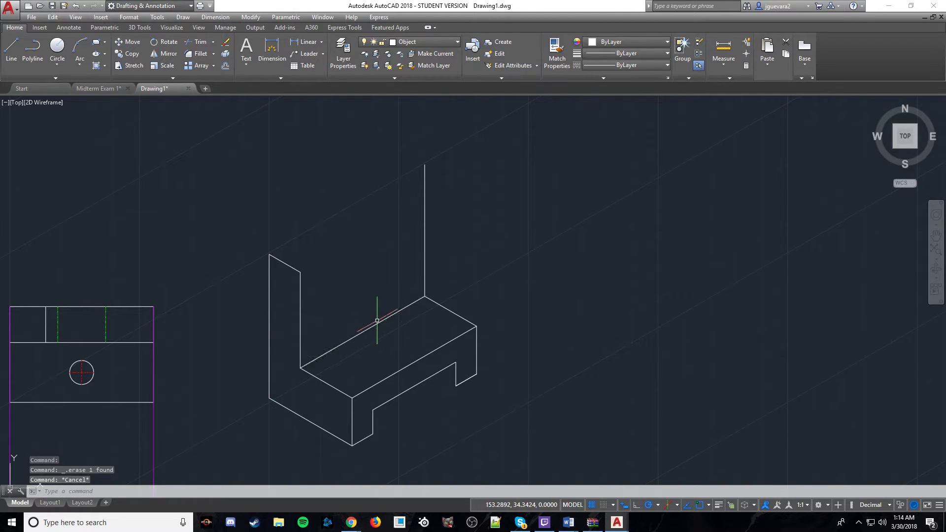
# Check the lengths of the base's edges and the upright's top-edge dimensions in Midterm Exam 1, and return to Drawing1.
pyautogui.click(377, 323)
pyautogui.press('Escape')
pyautogui.press('Escape')
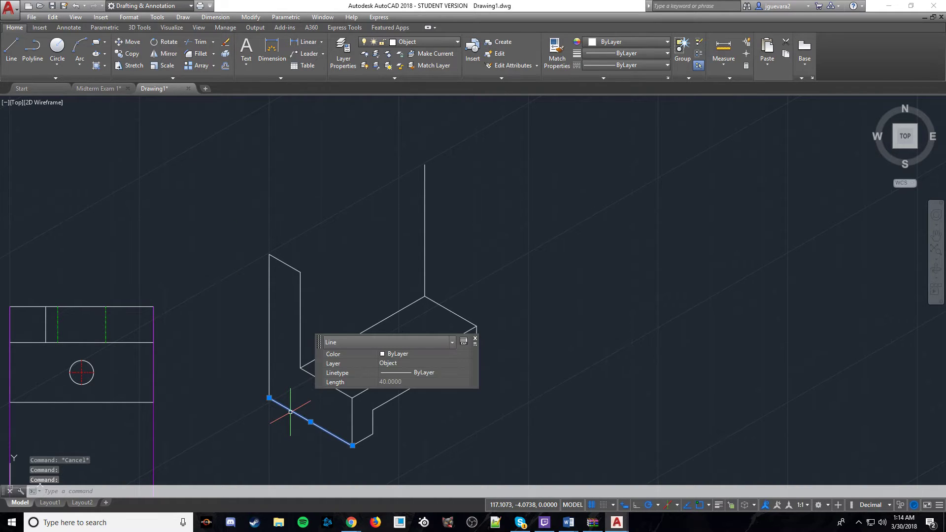
pyautogui.press('Escape')
pyautogui.press('Escape')
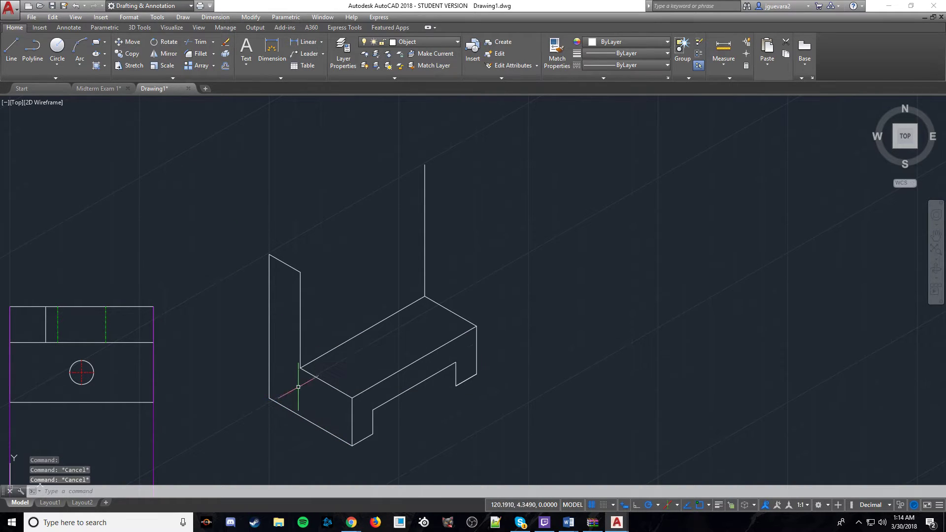
pyautogui.click(118, 89)
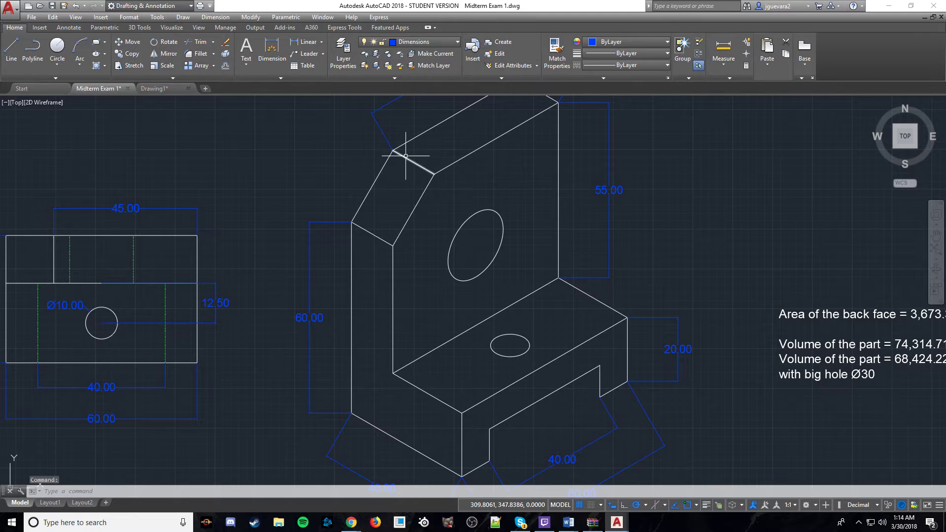
pyautogui.moveTo(405, 155); pyautogui.dragTo(393, 227, button='middle')
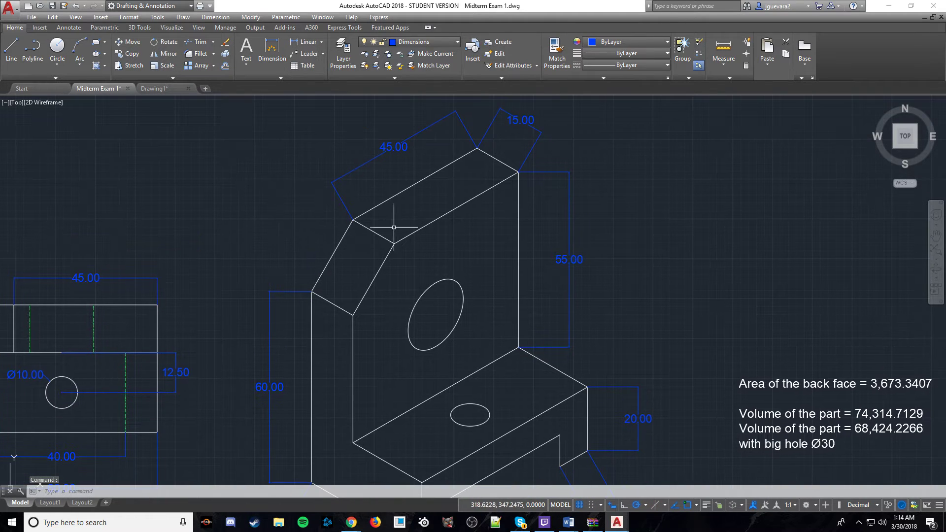
pyautogui.click(161, 88)
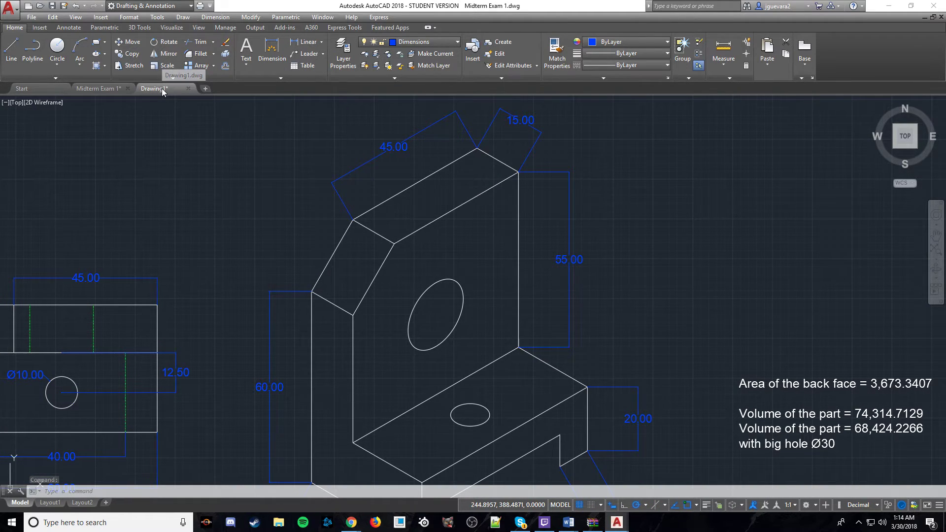
pyautogui.click(15, 50)
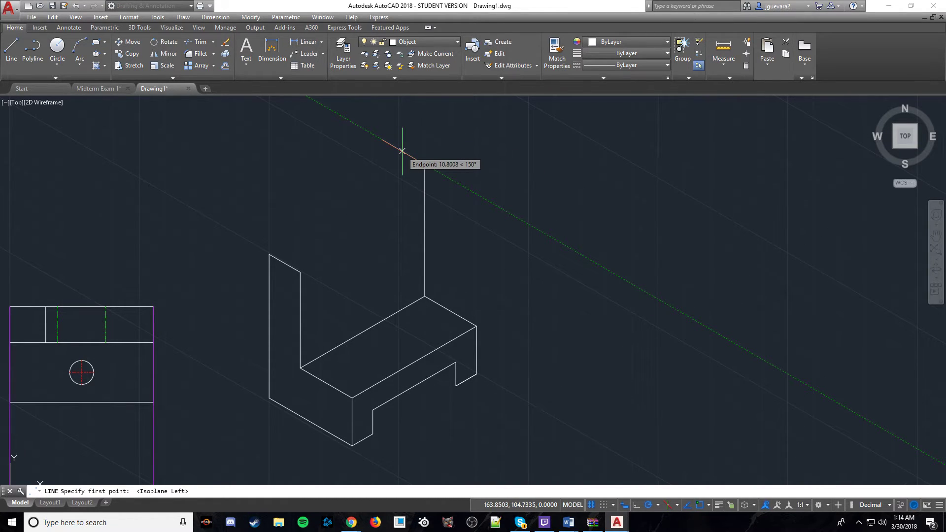
pyautogui.write('15')
pyautogui.press('Return')
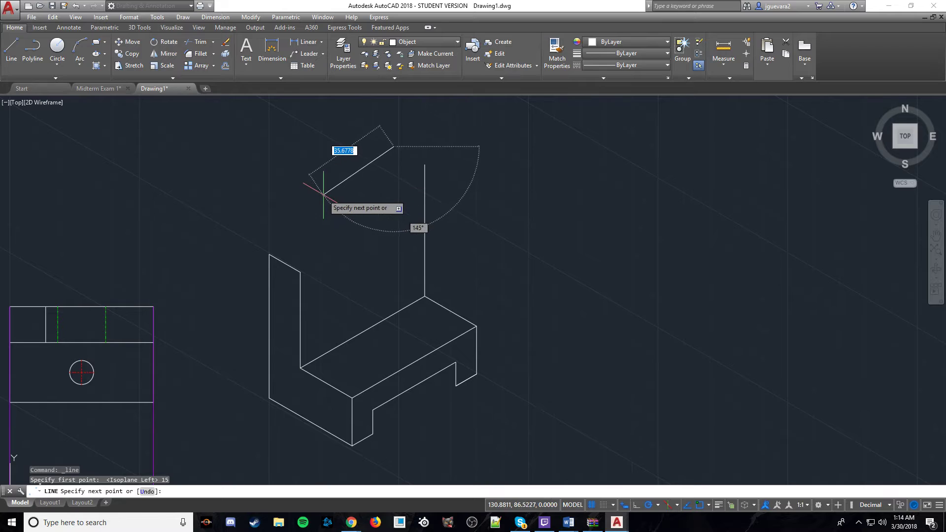
pyautogui.press('Escape')
# Draw a 15-unit line at 150° from the top of the 55-unit vertical edge, continuing with a 45-unit line at 210°.
pyautogui.click(11, 49)
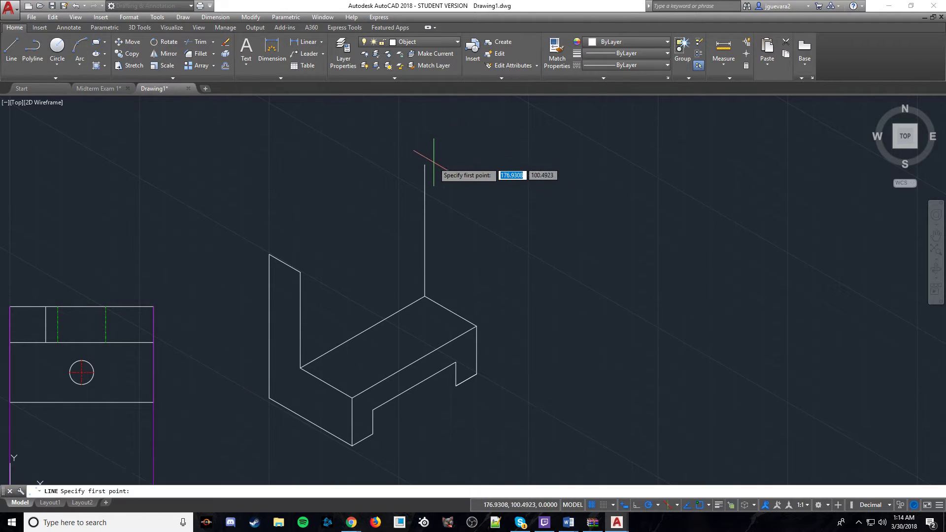
pyautogui.click(425, 165)
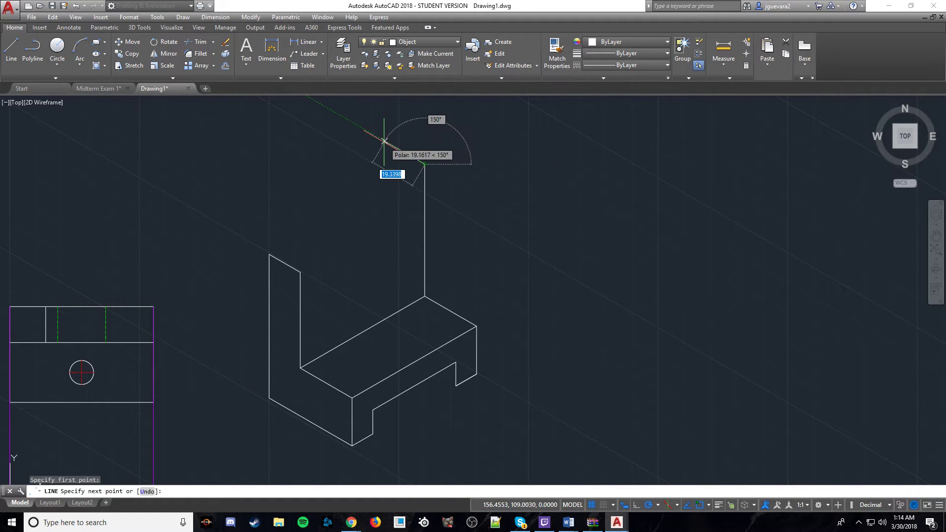
pyautogui.write('15')
pyautogui.press('Return')
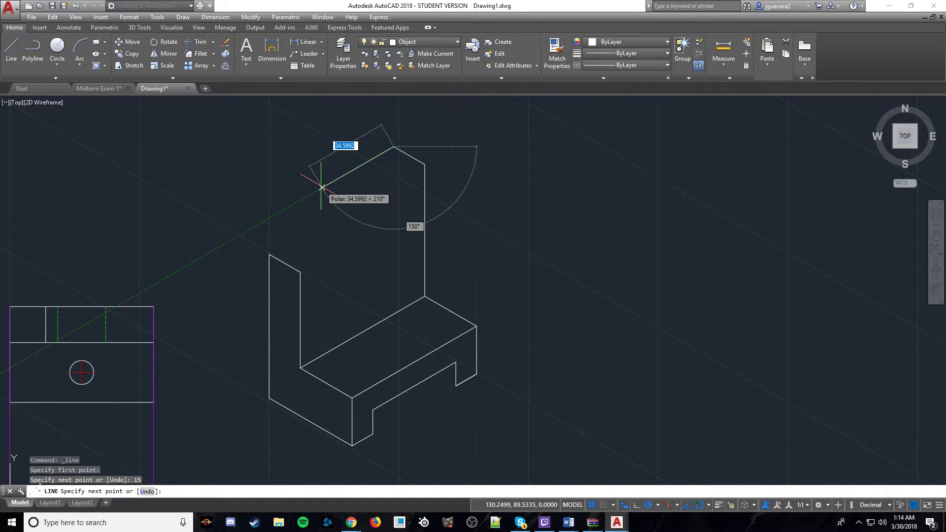
pyautogui.press('Return')
pyautogui.press('Return')
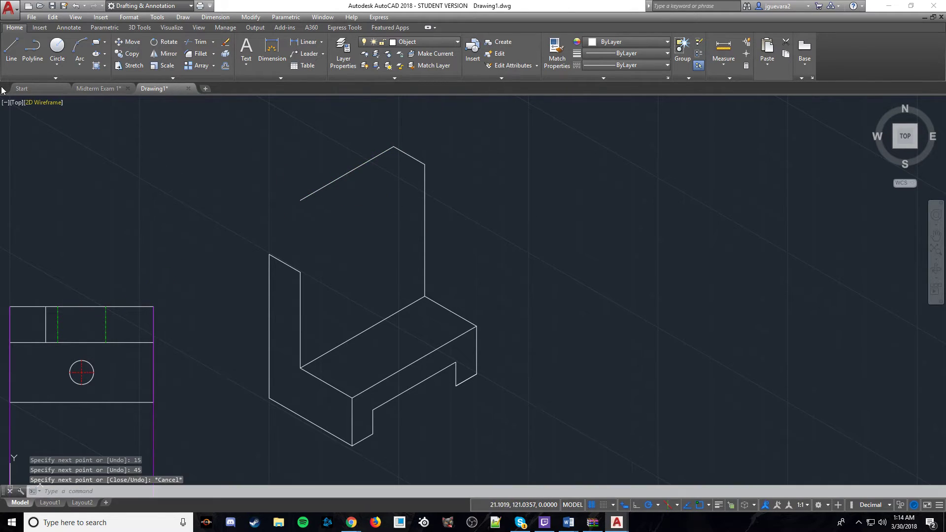
# Draw the upright's front top edge 45 units at 210° from the vertical edge's top, then slope it down to the end face's inner upper corner.
pyautogui.click(11, 49)
pyautogui.click(424, 164)
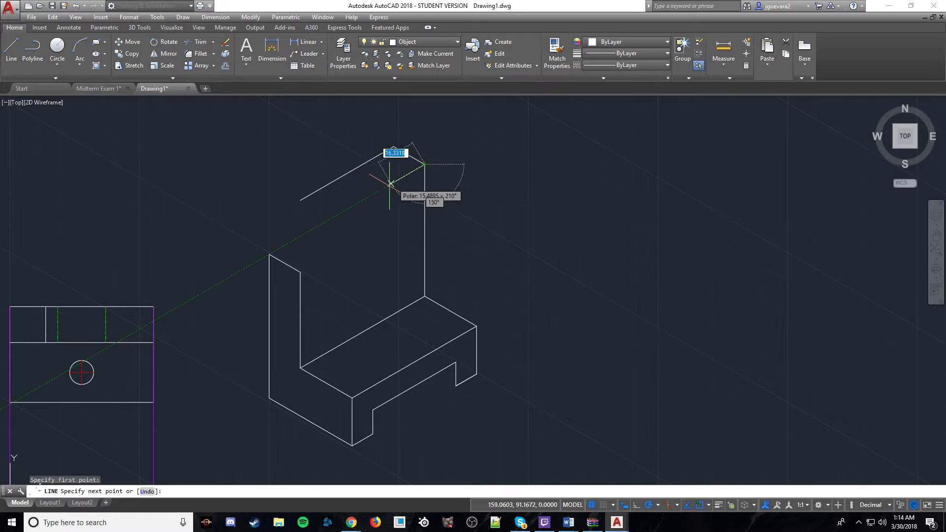
pyautogui.press('Return')
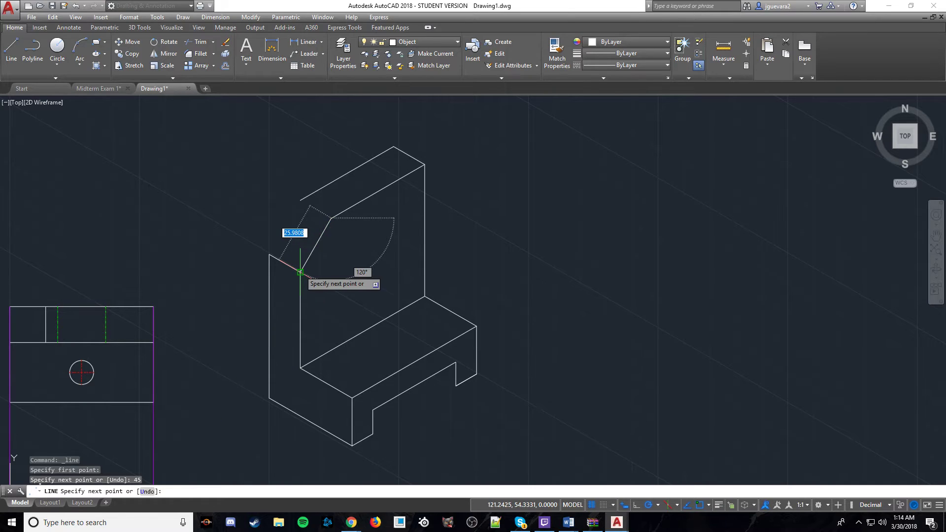
pyautogui.click(300, 271)
pyautogui.press('Escape')
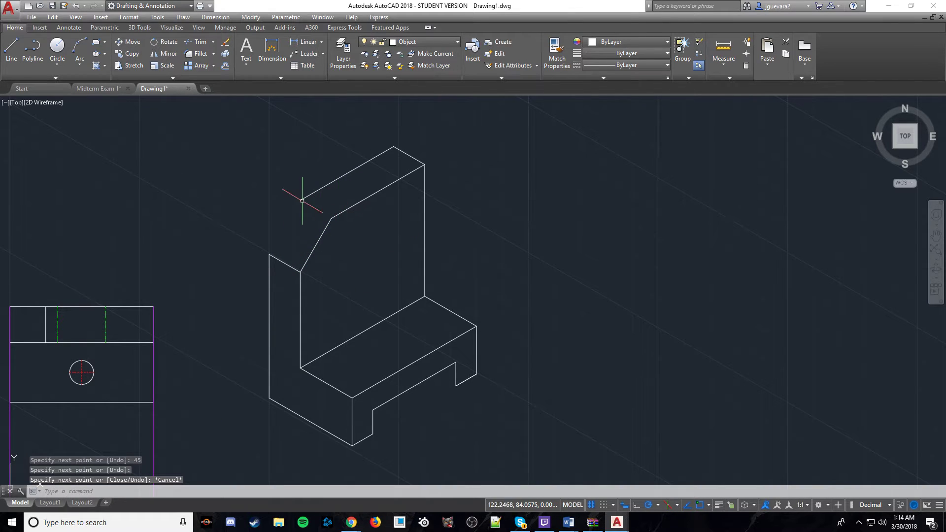
# Draw the rear sloped edge from the rear top edge's open end to the end face's outer upper corner.
pyautogui.click(7, 50)
pyautogui.click(300, 200)
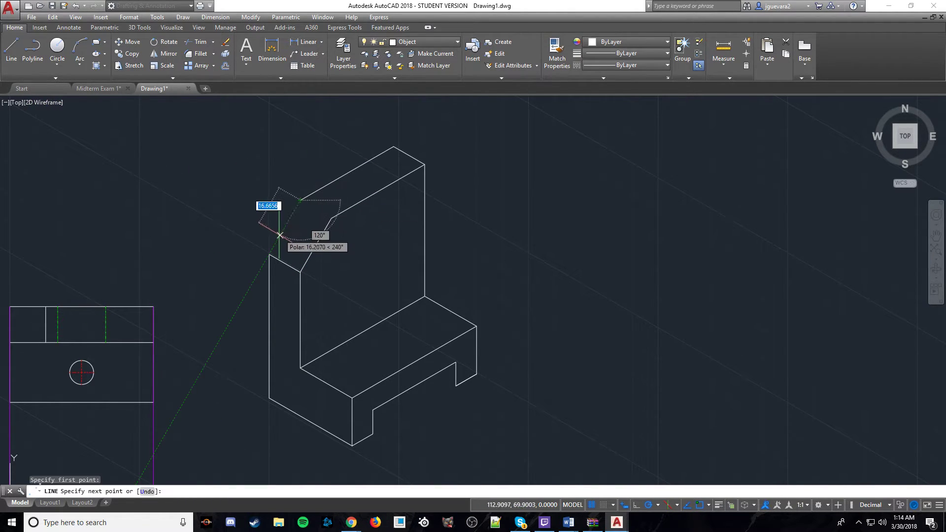
pyautogui.click(269, 254)
pyautogui.press('Escape')
pyautogui.press('Escape')
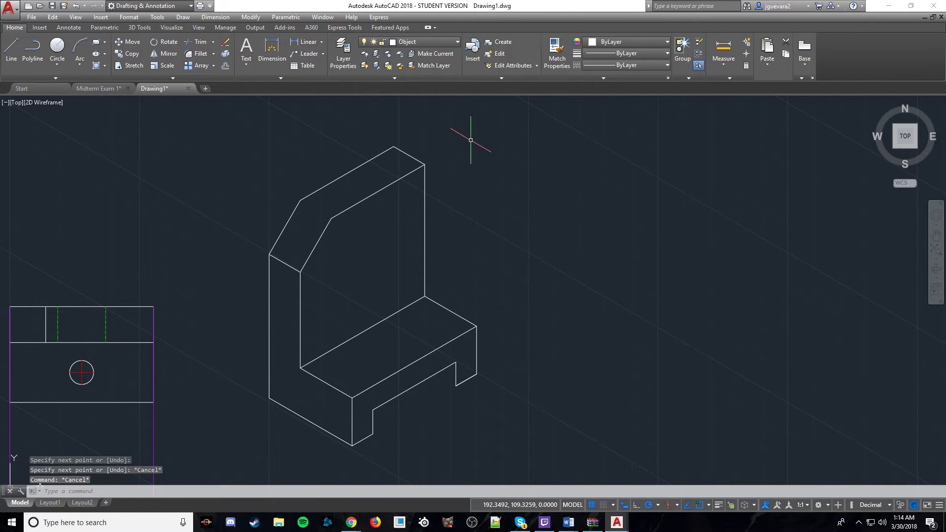
# Connect the upper ends of the two sloped edges with a short line to close the chamfer face.
pyautogui.click(15, 42)
pyautogui.click(299, 200)
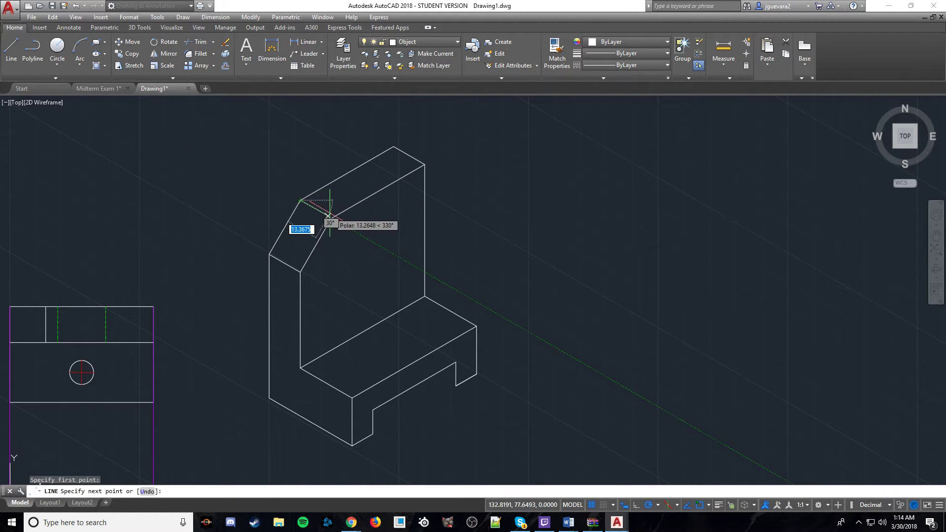
pyautogui.click(330, 217)
pyautogui.press('Escape')
pyautogui.moveTo(497, 203)
pyautogui.mouseDown(button='middle')
pyautogui.moveTo(453, 180)
pyautogui.moveTo(536, 201)
pyautogui.mouseUp(button='middle')
pyautogui.moveTo(492, 237)
pyautogui.mouseDown(button='middle')
pyautogui.moveTo(480, 207)
pyautogui.moveTo(472, 227)
pyautogui.mouseUp(button='middle')
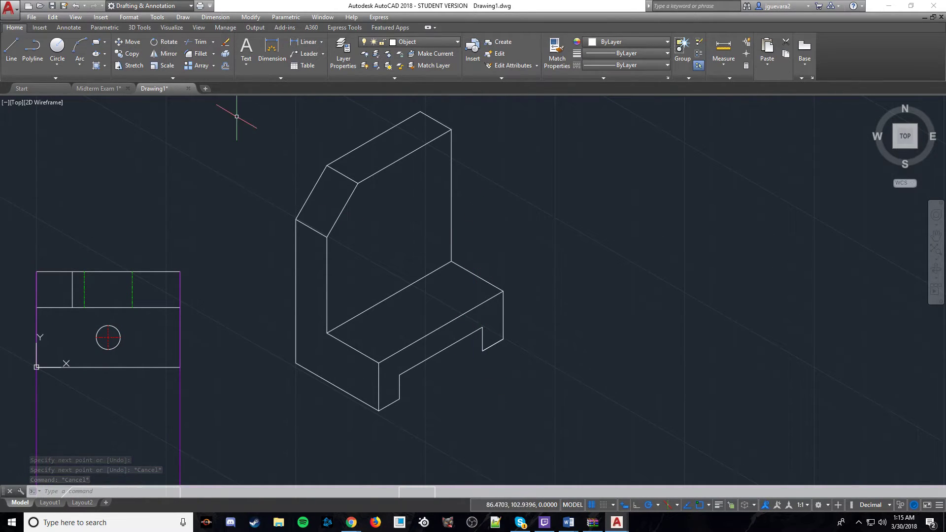
pyautogui.press('Escape')
pyautogui.press('Escape')
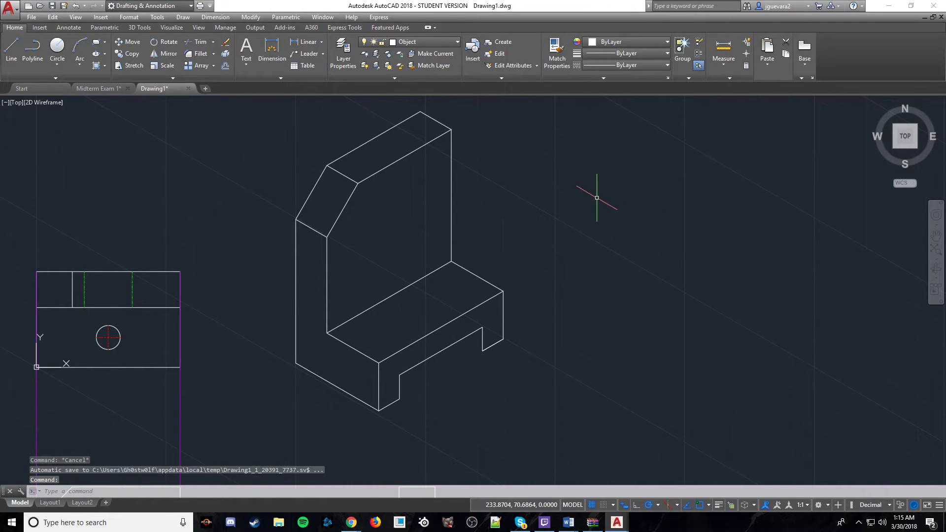
pyautogui.write('ellip')
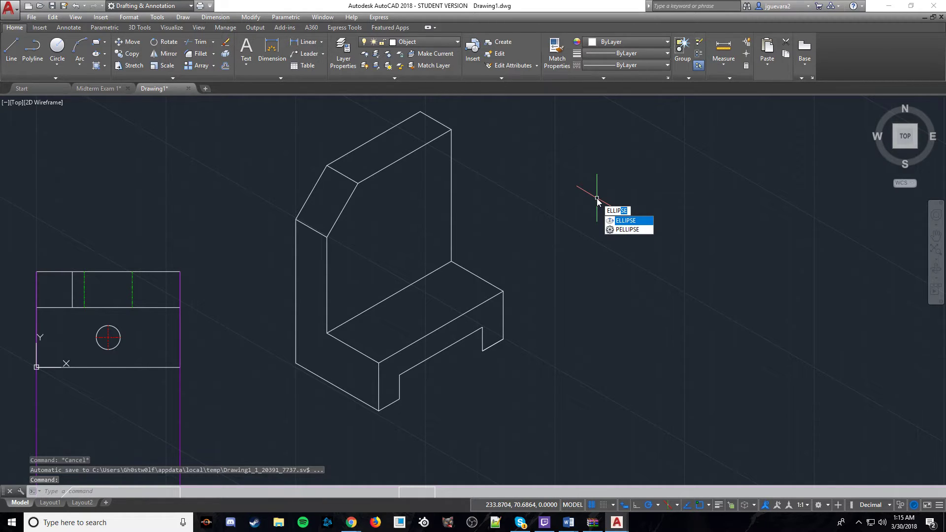
pyautogui.press('Return')
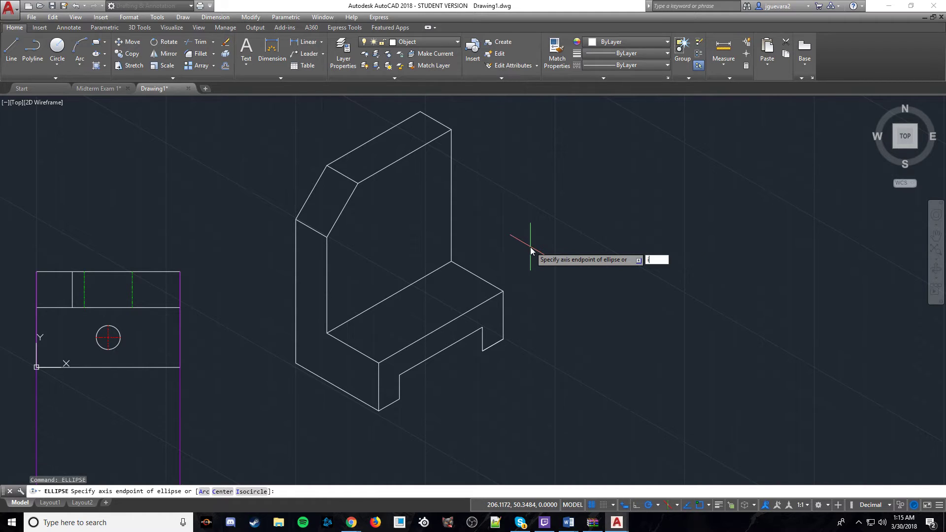
pyautogui.press('Return')
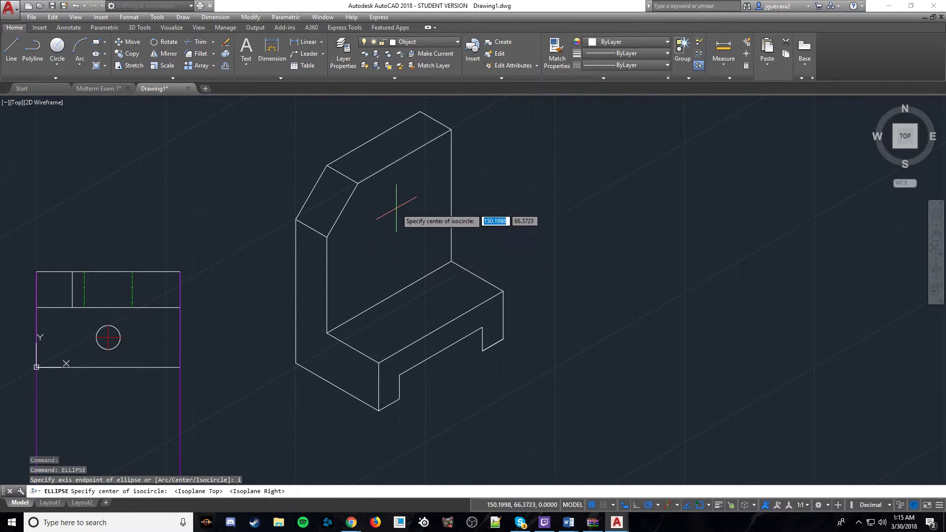
pyautogui.click(389, 220)
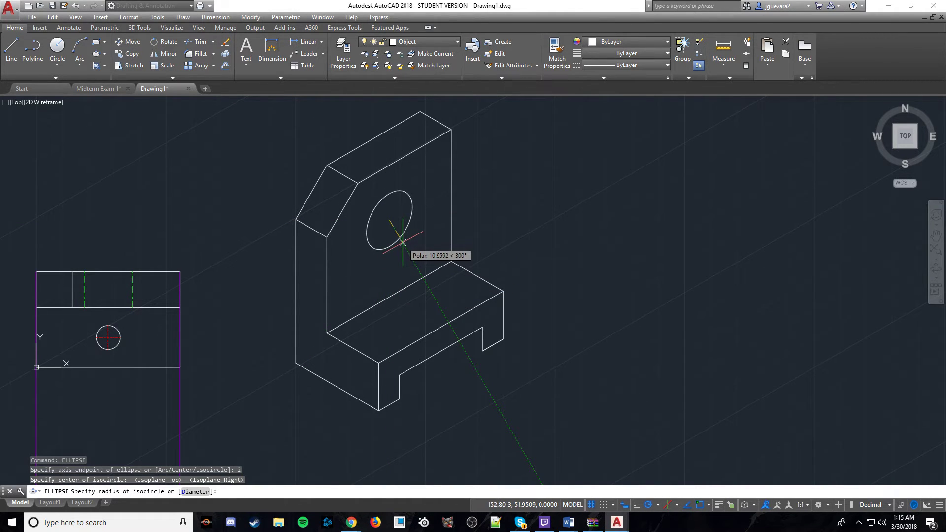
pyautogui.press('Escape')
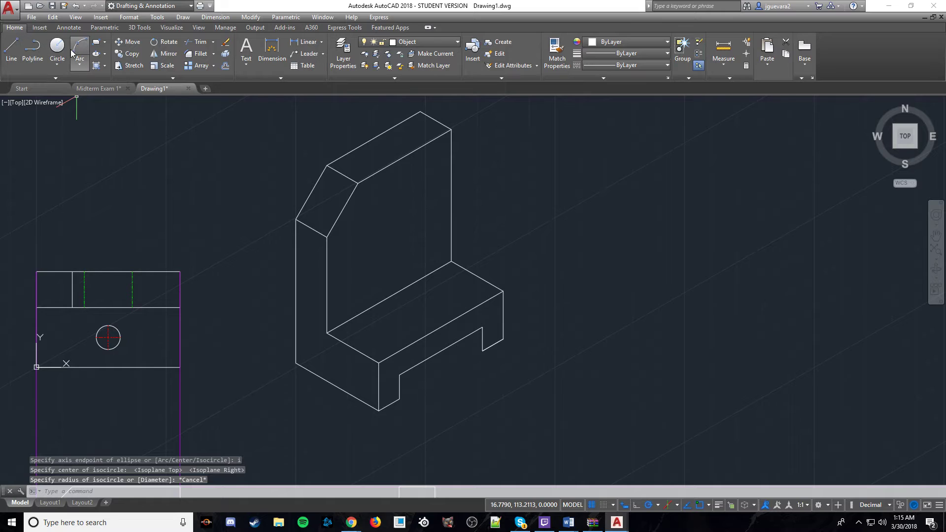
pyautogui.press('space')
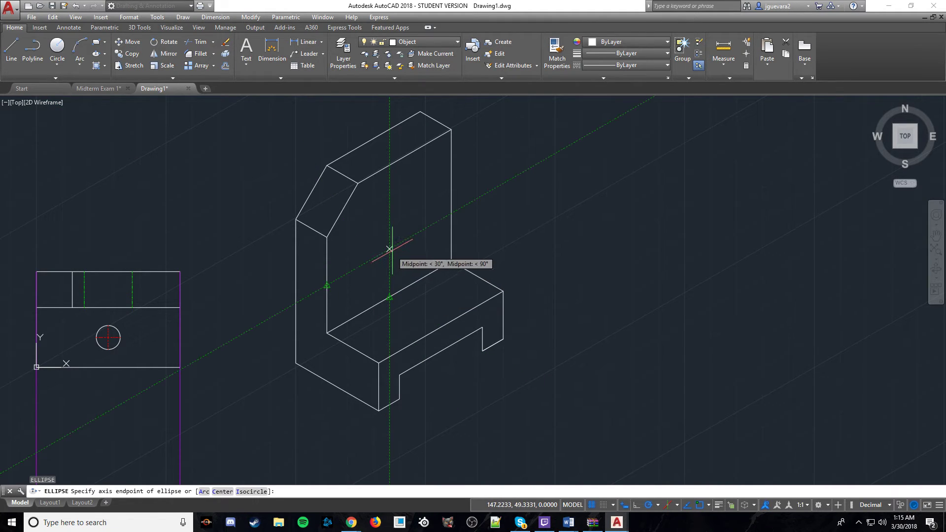
pyautogui.click(389, 248)
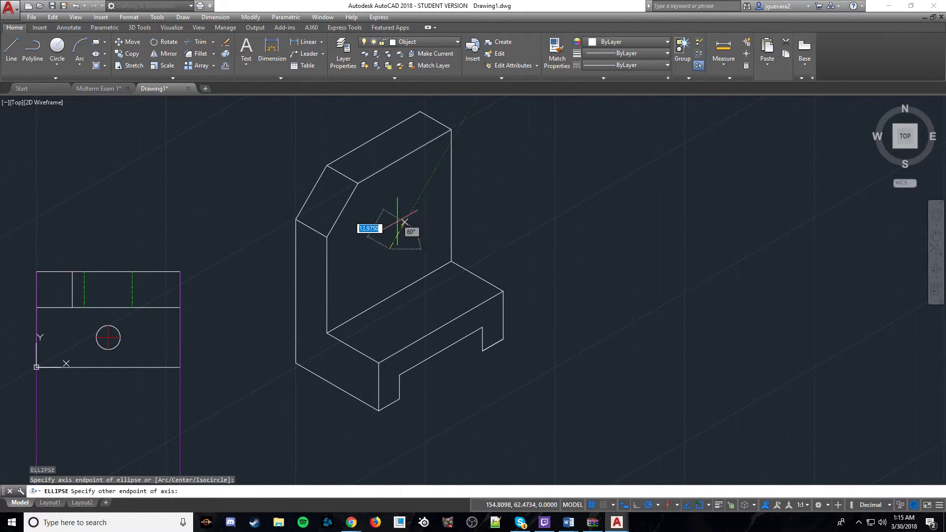
pyautogui.click(426, 249)
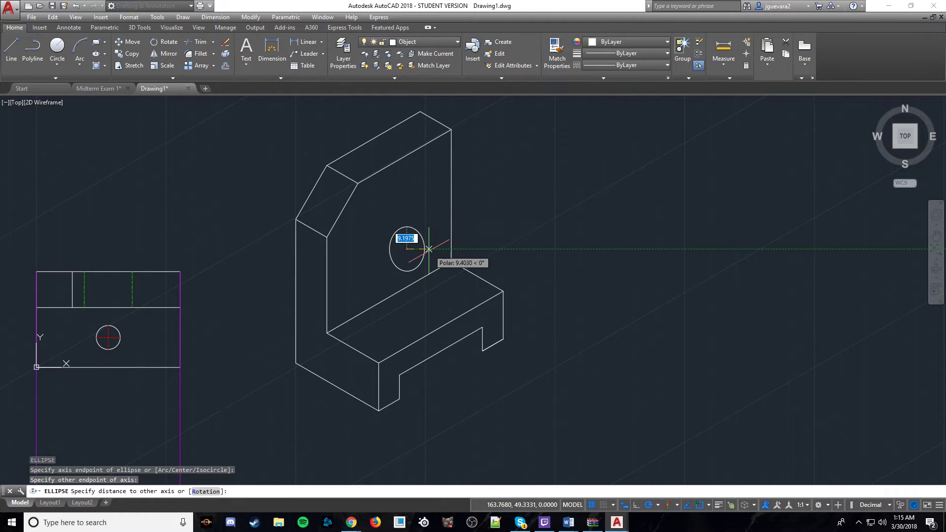
pyautogui.press('Escape')
pyautogui.press('Escape')
pyautogui.press('Escape')
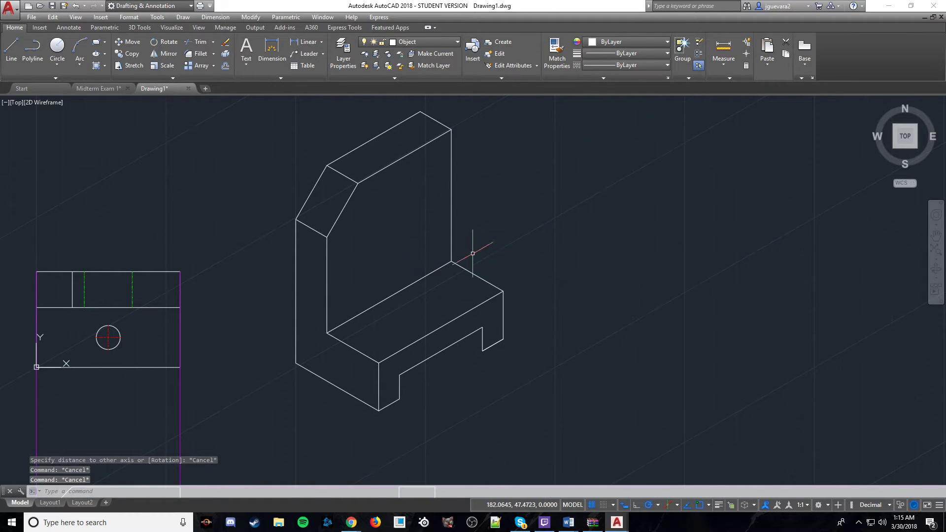
# Draw a 20-unit-diameter isocircle on the upright's front face, centred where the midpoints of the left vertical and bottom edges align.
pyautogui.write('elli')
pyautogui.press('Return')
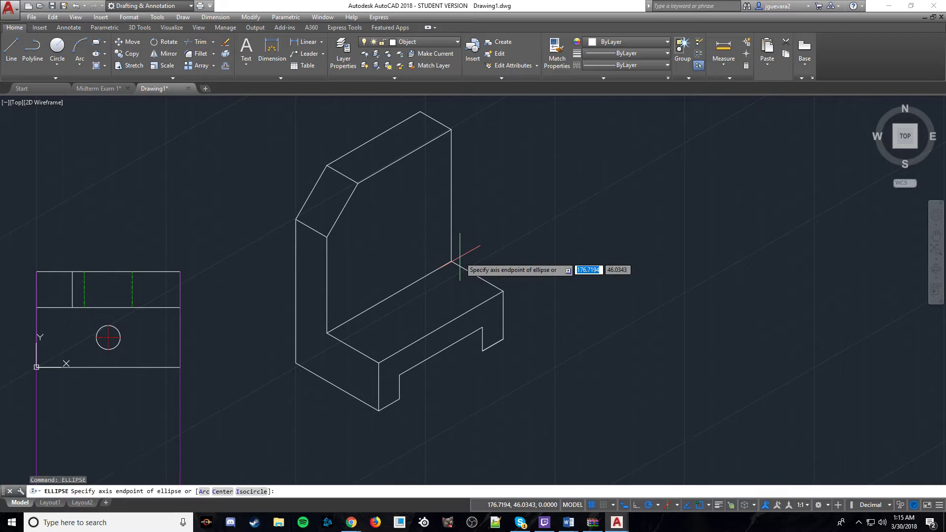
pyautogui.write('i')
pyautogui.press('Return')
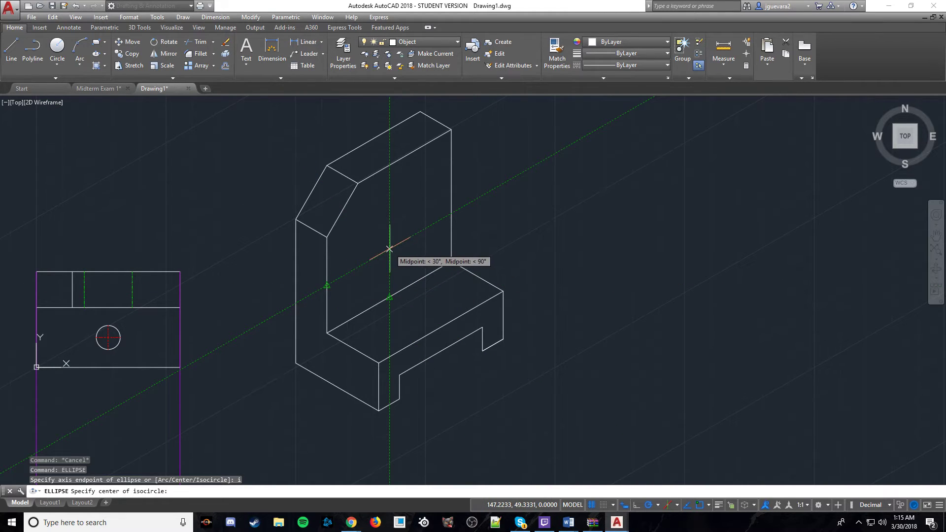
pyautogui.click(388, 250)
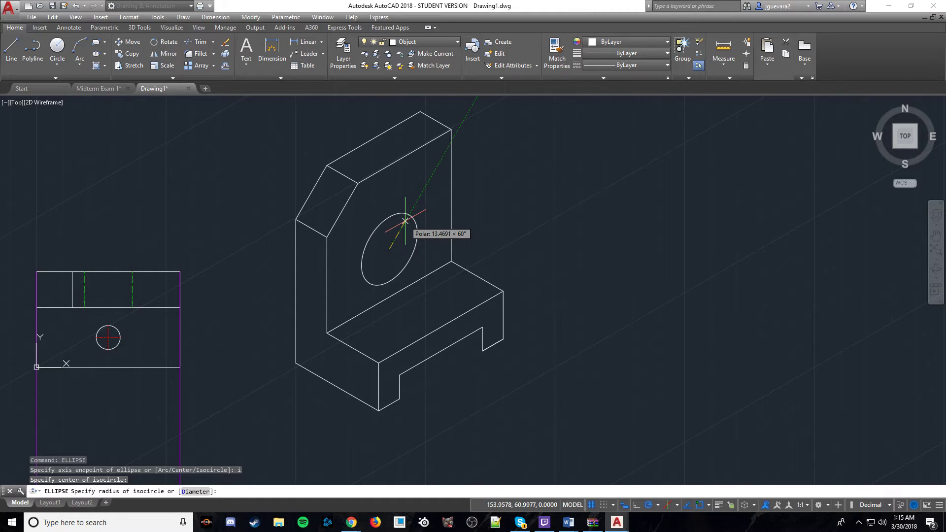
pyautogui.write('d')
pyautogui.press('Return')
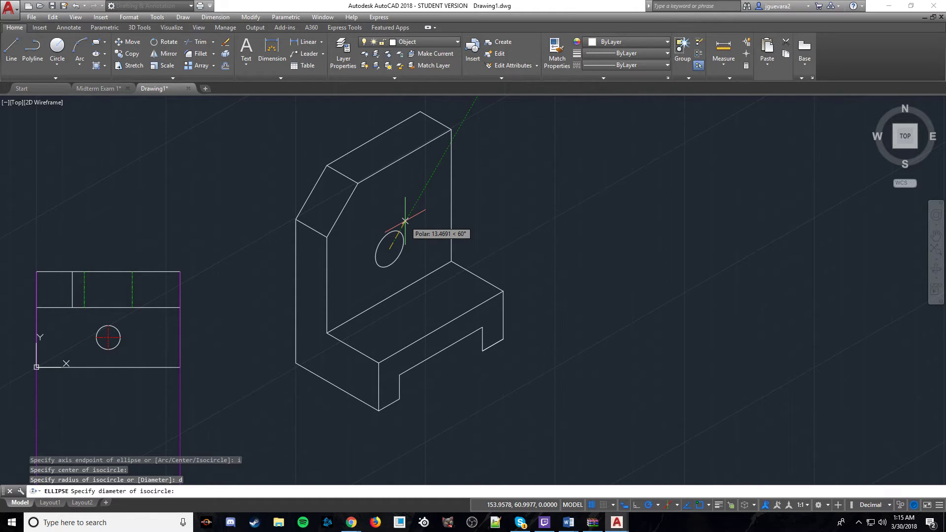
pyautogui.write('20')
pyautogui.press('Return')
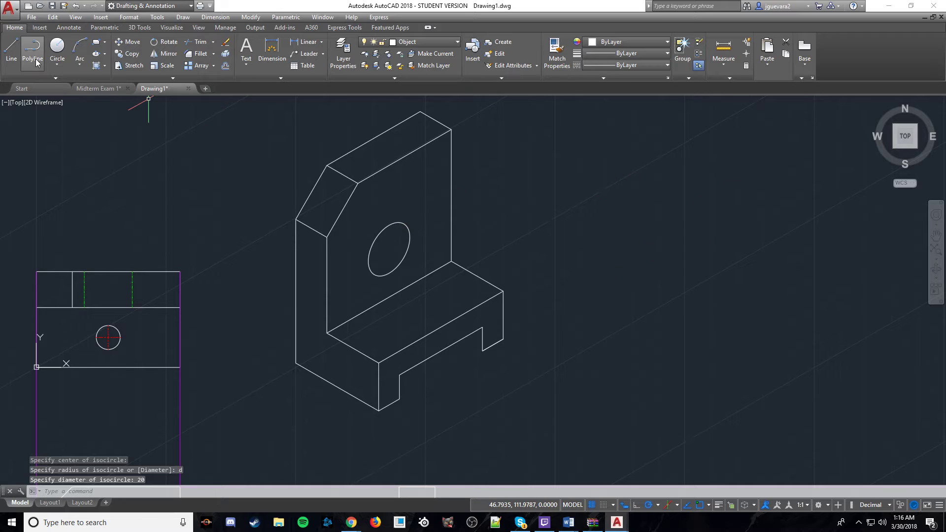
pyautogui.click(57, 46)
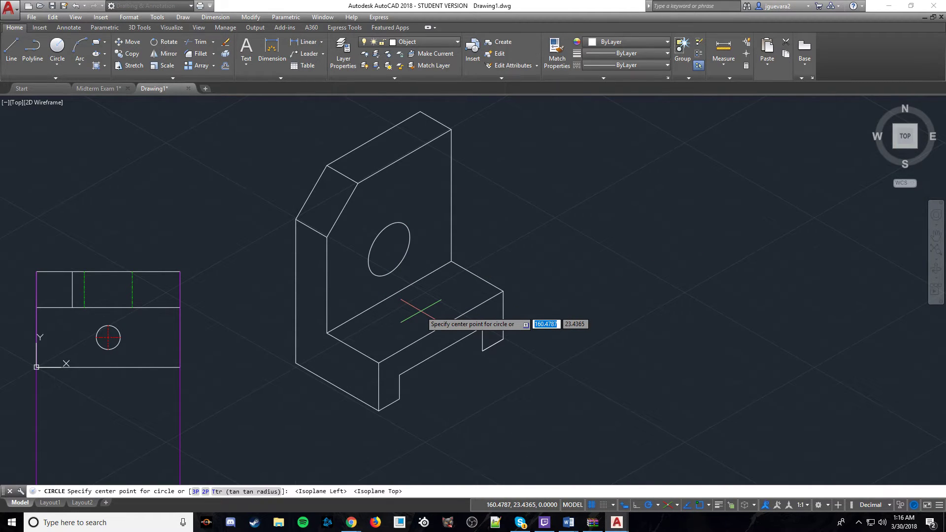
pyautogui.press('Escape')
pyautogui.press('Return')
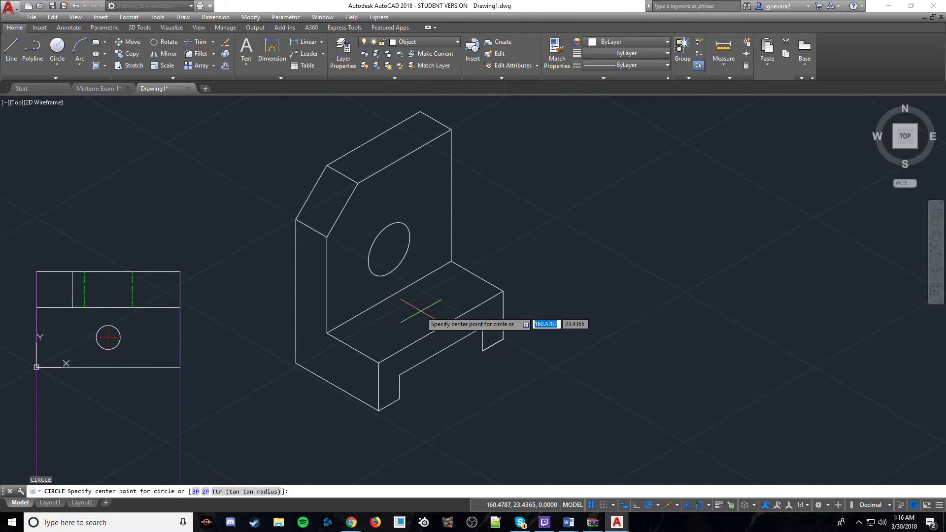
pyautogui.press('Escape')
pyautogui.press('Escape')
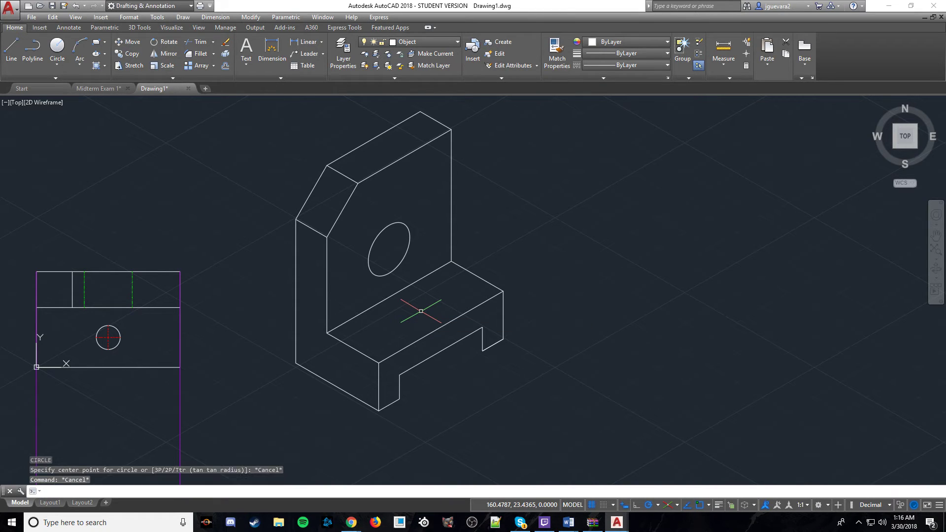
# Draw a 10-unit-diameter isocircle in the top isoplane near the middle of the base's top face.
pyautogui.write('ellipse')
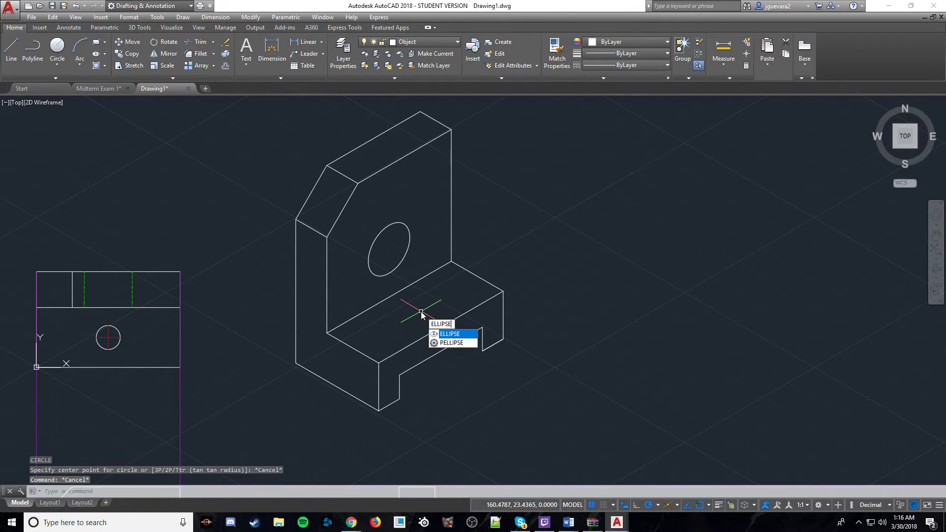
pyautogui.press('Return')
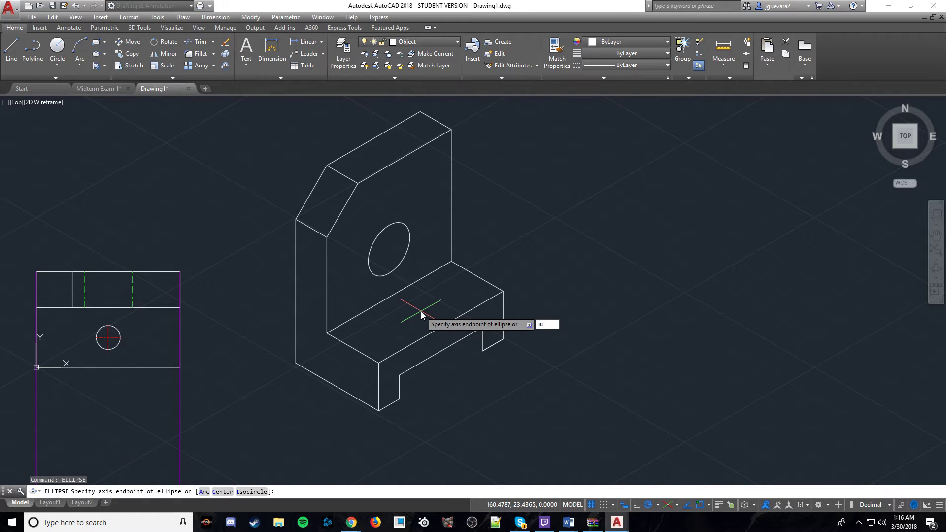
pyautogui.write('i')
pyautogui.press('Return')
pyautogui.click(420, 313)
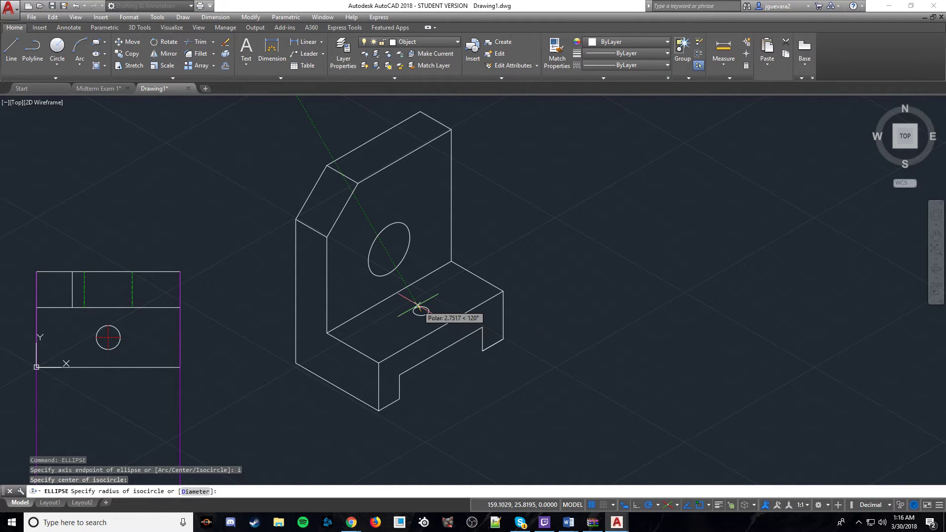
pyautogui.write('d')
pyautogui.press('Return')
pyautogui.write('10')
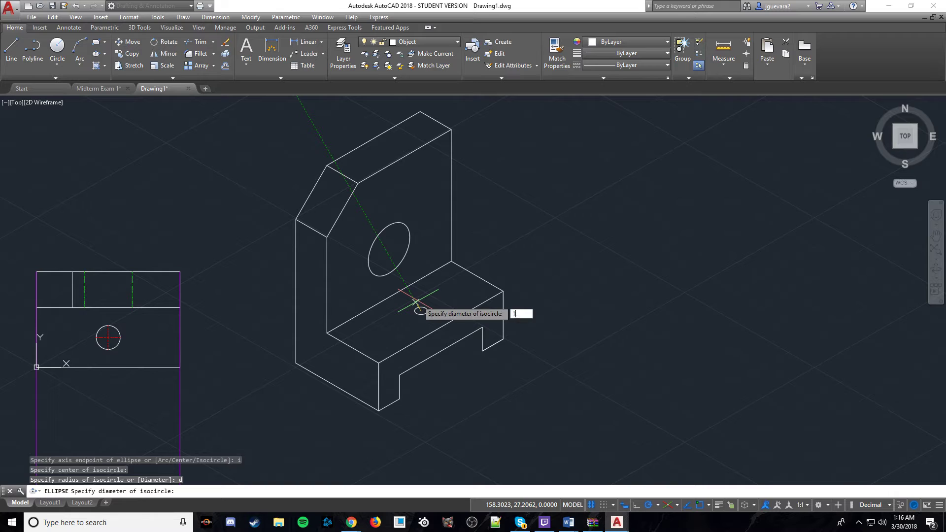
pyautogui.press('Return')
pyautogui.press('Escape')
pyautogui.moveTo(545, 308); pyautogui.dragTo(581, 335, button='middle')
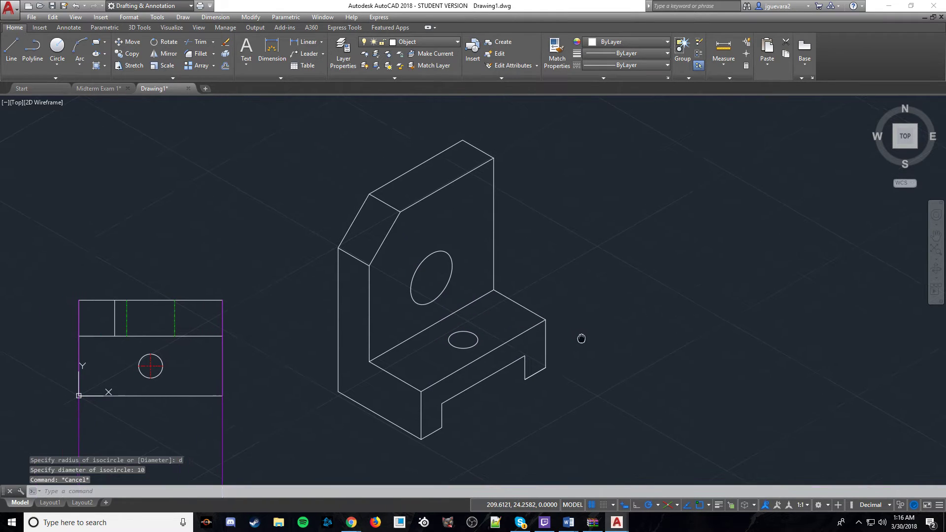
pyautogui.click(471, 329)
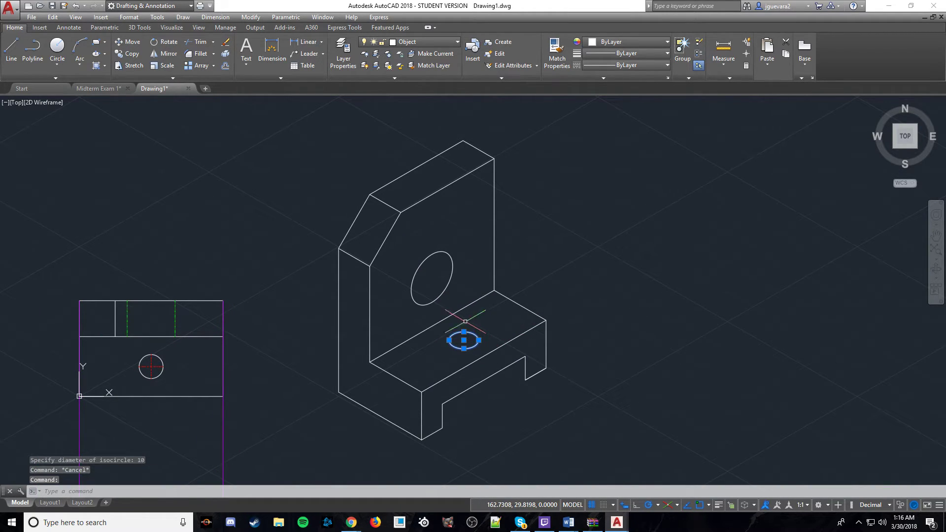
pyautogui.press('Escape')
# Draw two crossing construction lines on the base's top face from its left and front edges' midpoints, parallel to the isometric axes.
pyautogui.click(11, 49)
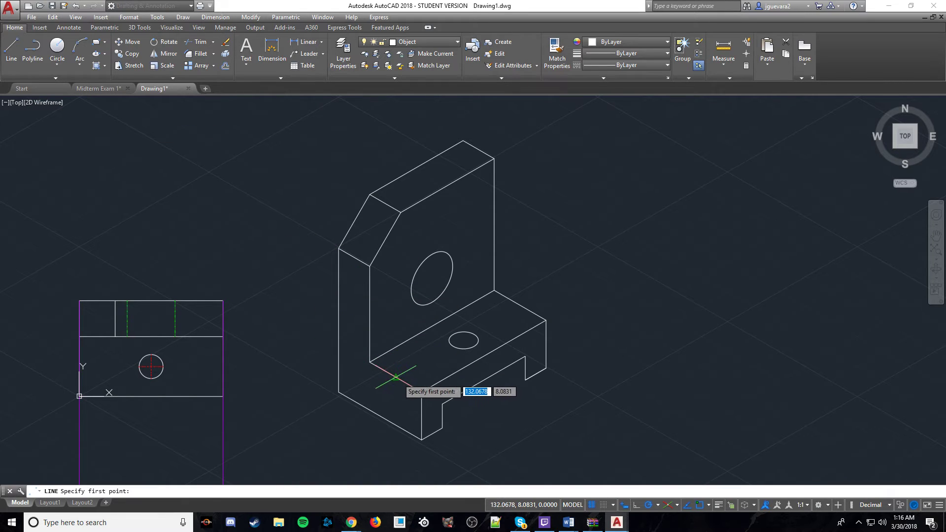
pyautogui.click(395, 377)
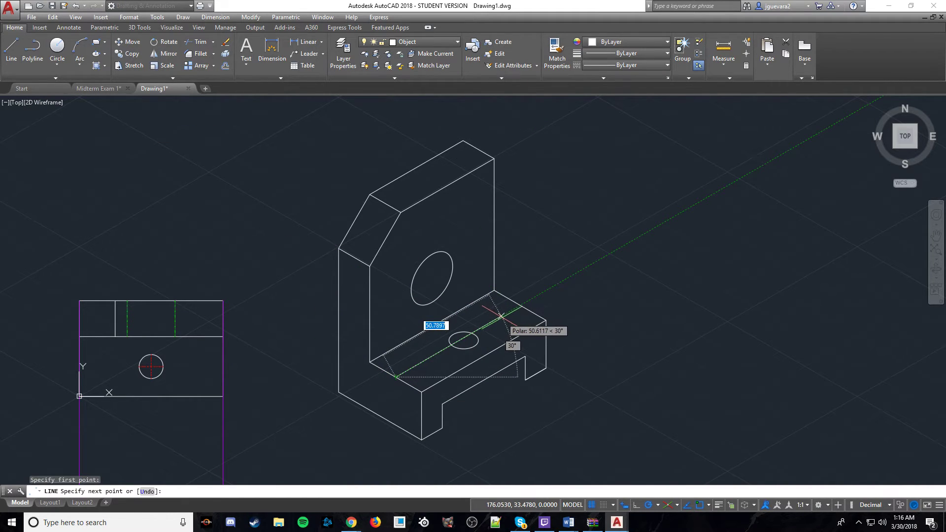
pyautogui.click(501, 315)
pyautogui.press('Return')
pyautogui.press('Return')
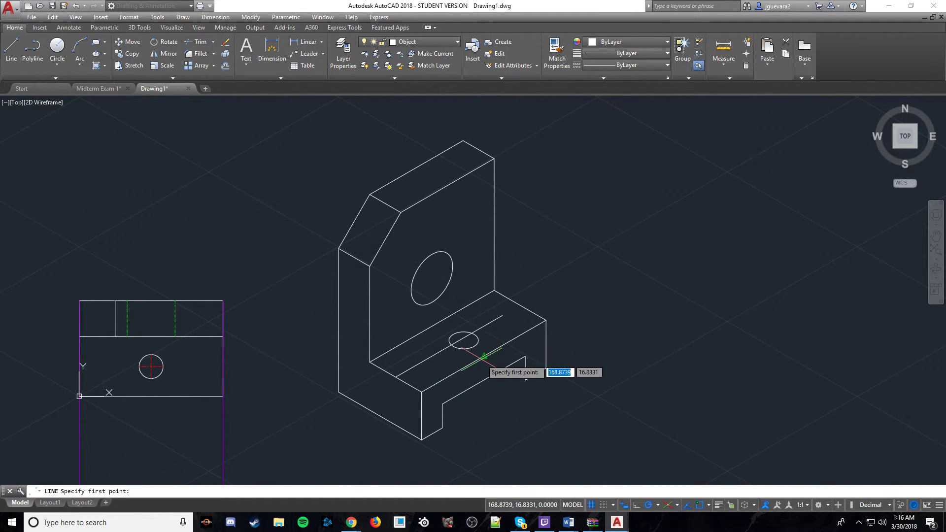
pyautogui.click(484, 356)
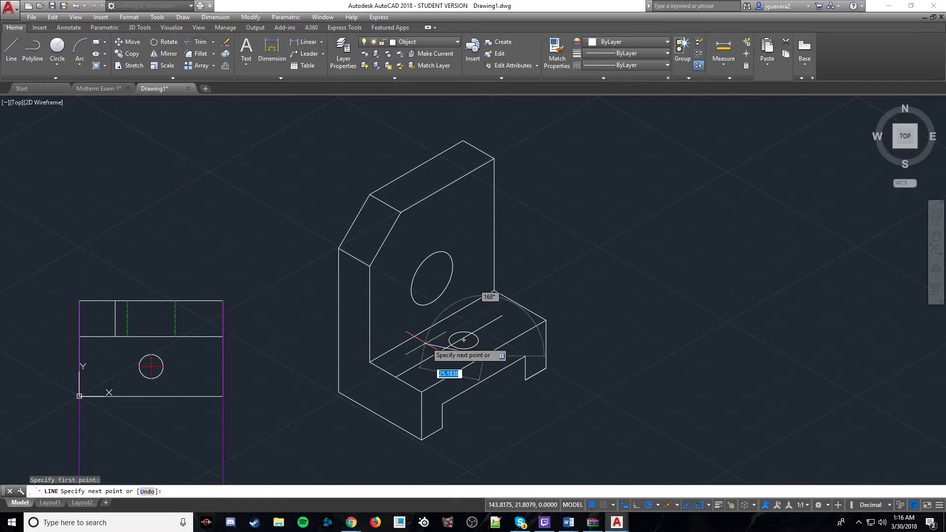
pyautogui.press('Escape')
pyautogui.press('Escape')
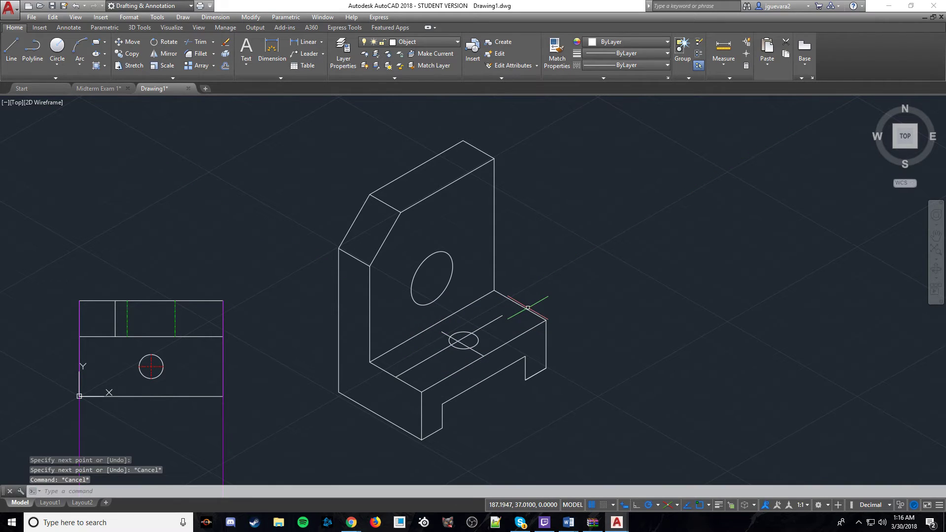
# Replace the base's isocircle with a 10-unit-diameter one centred on the intersection of the construction lines.
pyautogui.click(476, 341)
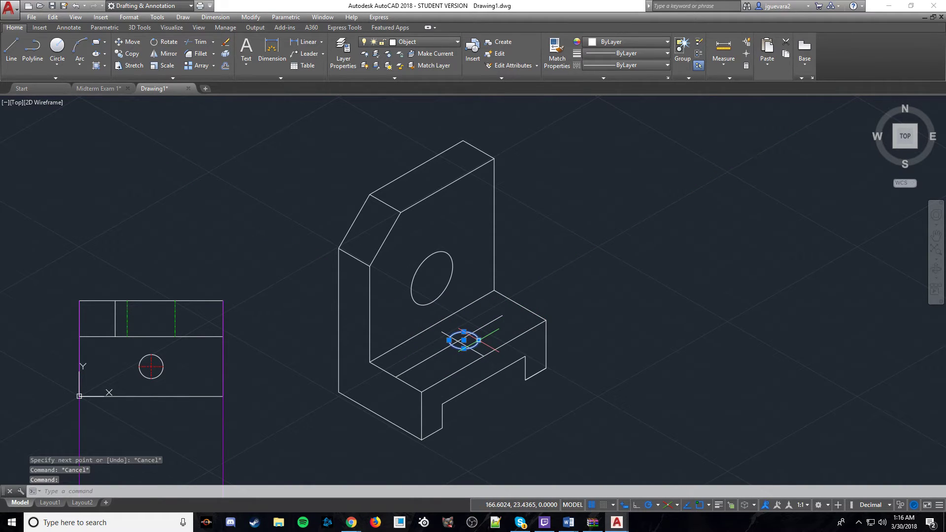
pyautogui.press('Delete')
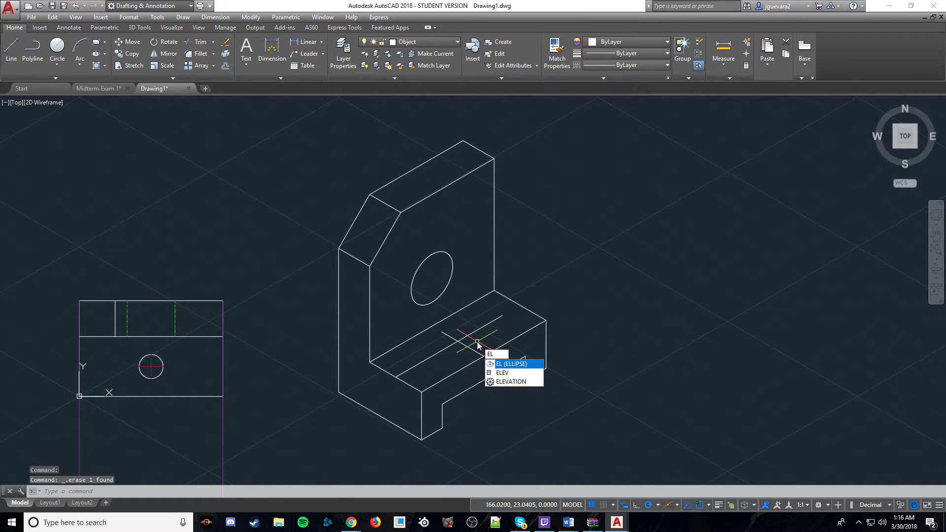
pyautogui.write('l')
pyautogui.press('Return')
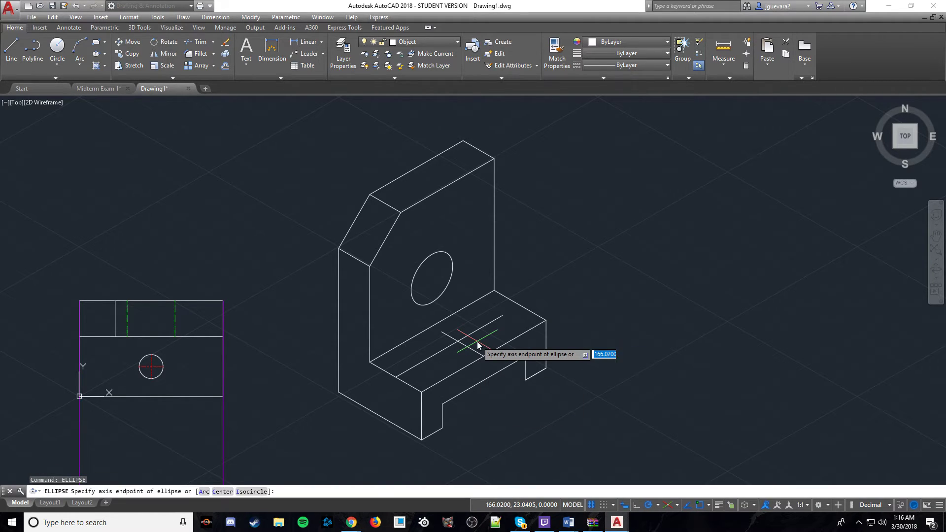
pyautogui.write('i')
pyautogui.press('Return')
pyautogui.click(458, 341)
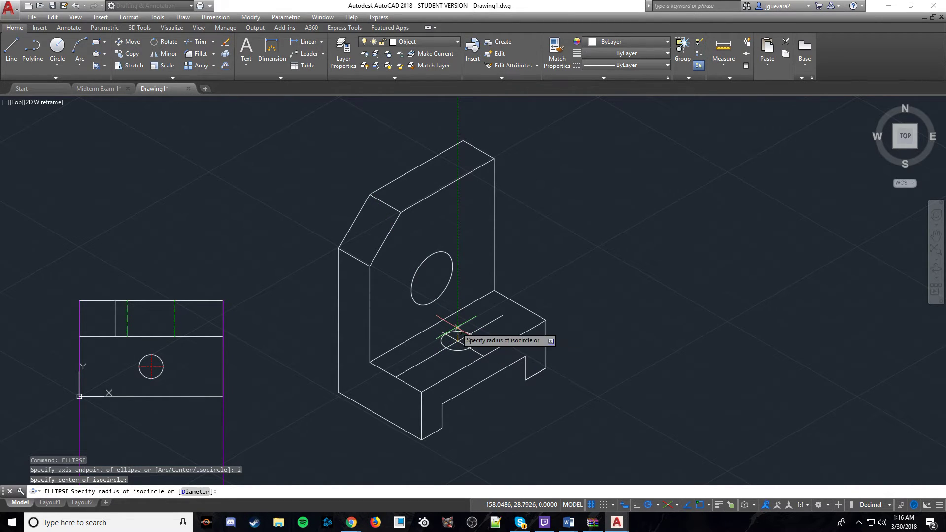
pyautogui.write('d')
pyautogui.press('Return')
pyautogui.write('10')
pyautogui.press('Return')
pyautogui.press('Escape')
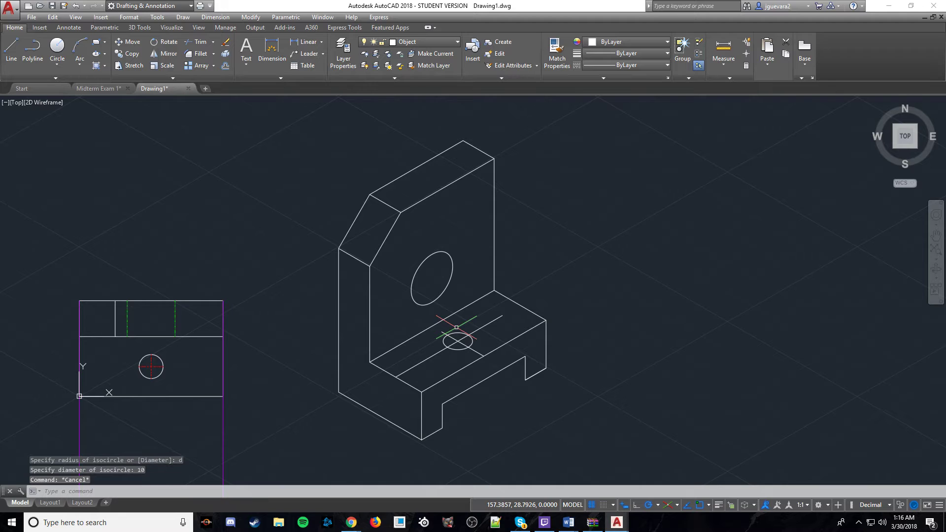
# Erase the construction lines crossing the small hole on the base's top face.
pyautogui.click(481, 324)
pyautogui.click(480, 325)
pyautogui.click(480, 327)
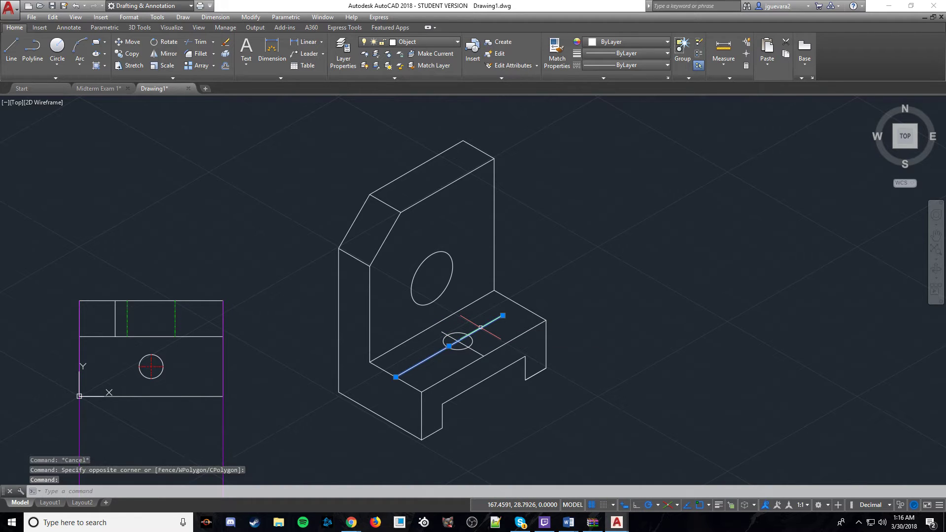
pyautogui.press('Delete')
pyautogui.moveTo(559, 377)
pyautogui.mouseDown(button='middle')
pyautogui.moveTo(595, 331)
pyautogui.moveTo(567, 379)
pyautogui.moveTo(617, 324)
pyautogui.mouseUp(button='middle')
pyautogui.press('Escape')
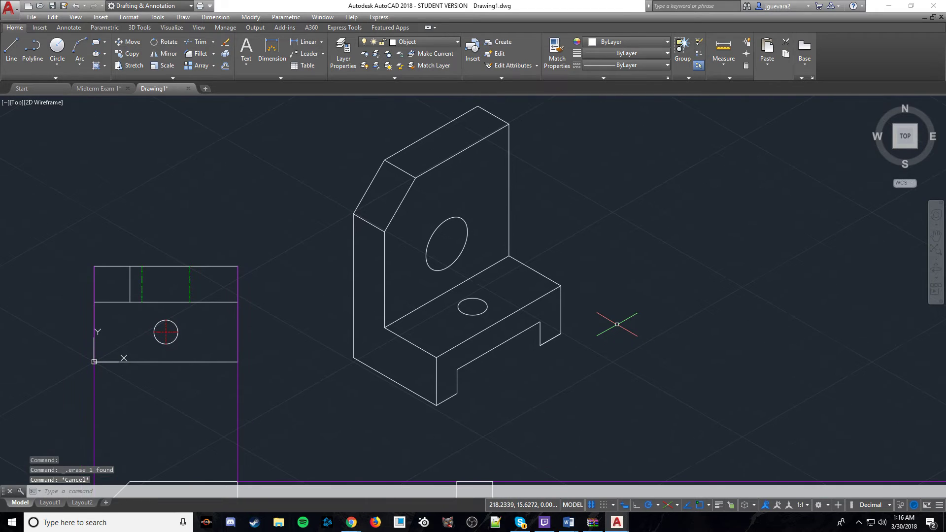
# Examine the isometric view and its dimensions in the Midterm Exam 1 drawing.
pyautogui.click(114, 89)
pyautogui.moveTo(515, 241); pyautogui.dragTo(479, 123, button='middle')
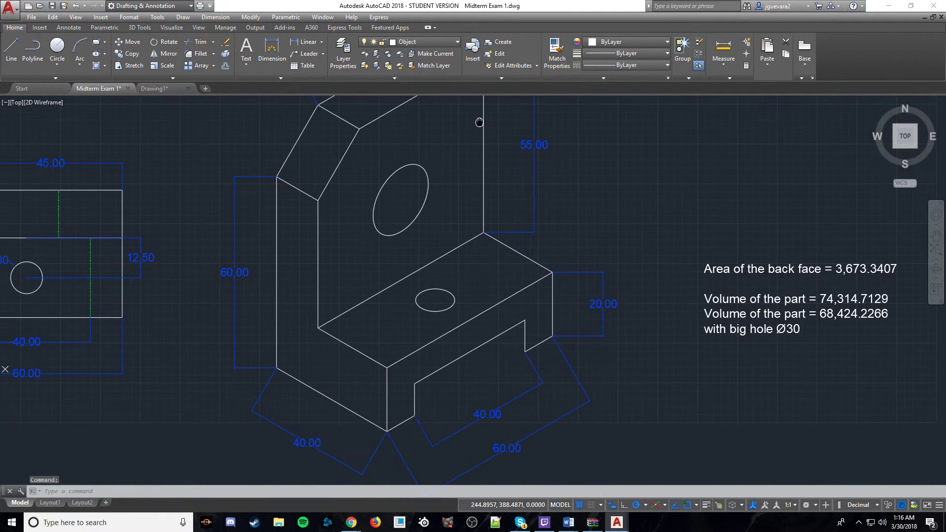
pyautogui.scroll(-2, 503, 222)
pyautogui.moveTo(501, 227); pyautogui.dragTo(503, 308, button='middle')
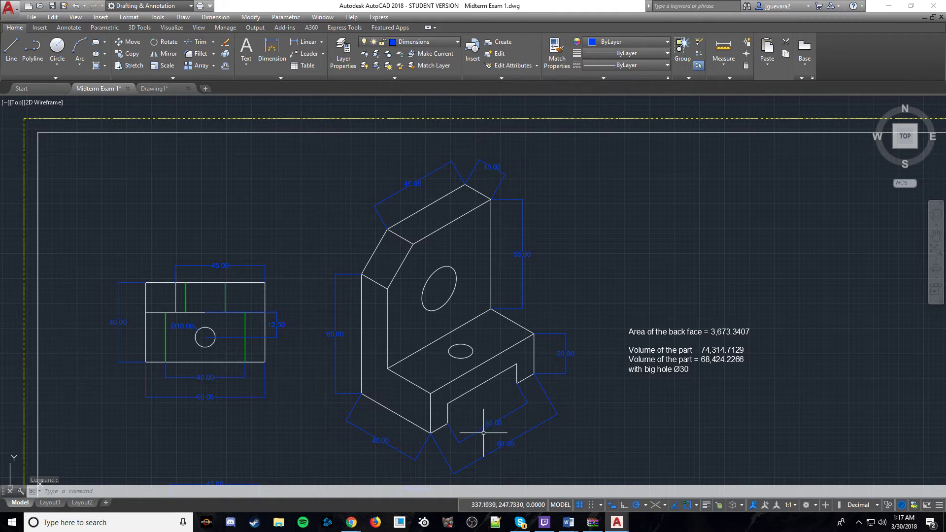
# Return to Drawing1 and dimension the short thickness edge at the upright's top right, placing the dimension above it.
pyautogui.click(153, 88)
pyautogui.moveTo(454, 307); pyautogui.dragTo(386, 325, button='middle')
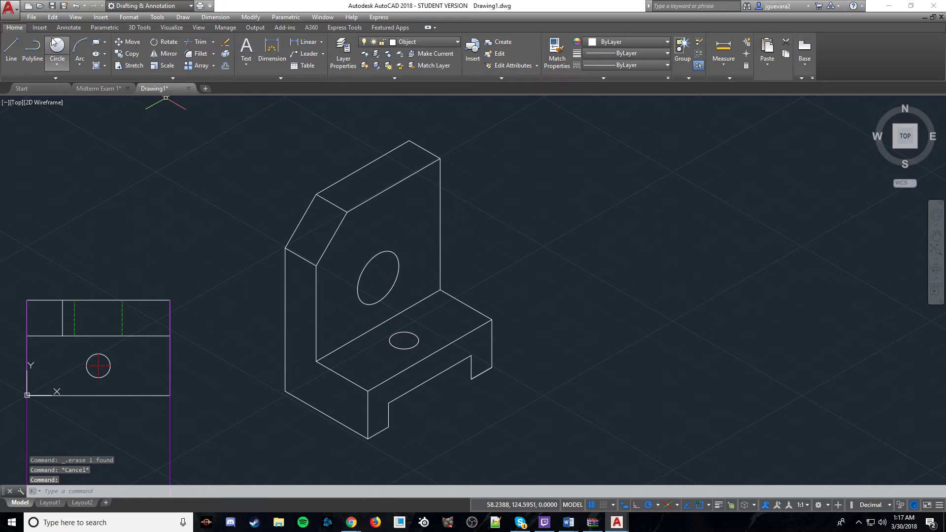
pyautogui.click(277, 59)
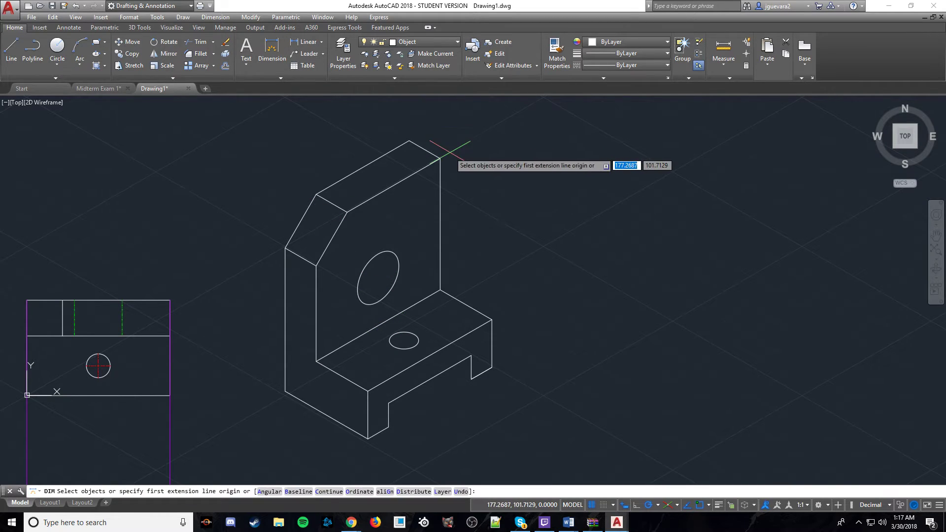
pyautogui.click(409, 140)
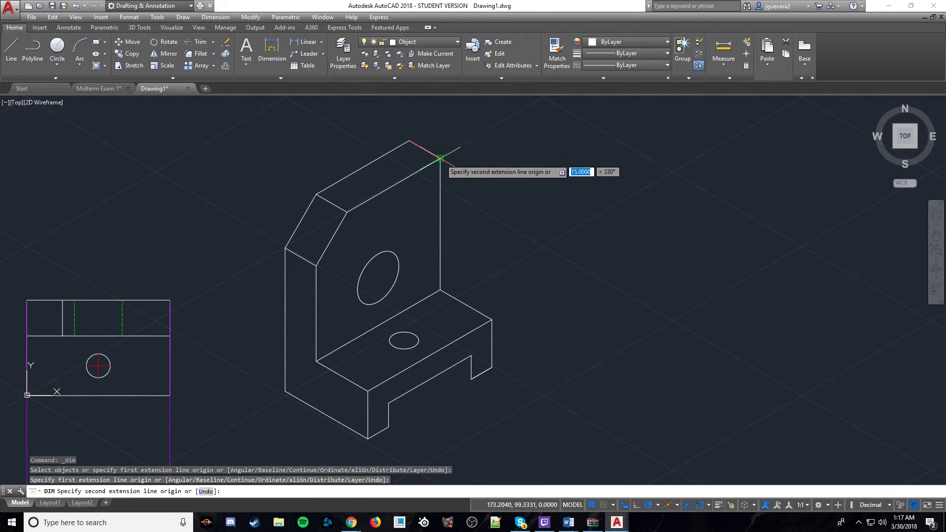
pyautogui.click(440, 158)
pyautogui.press('Escape')
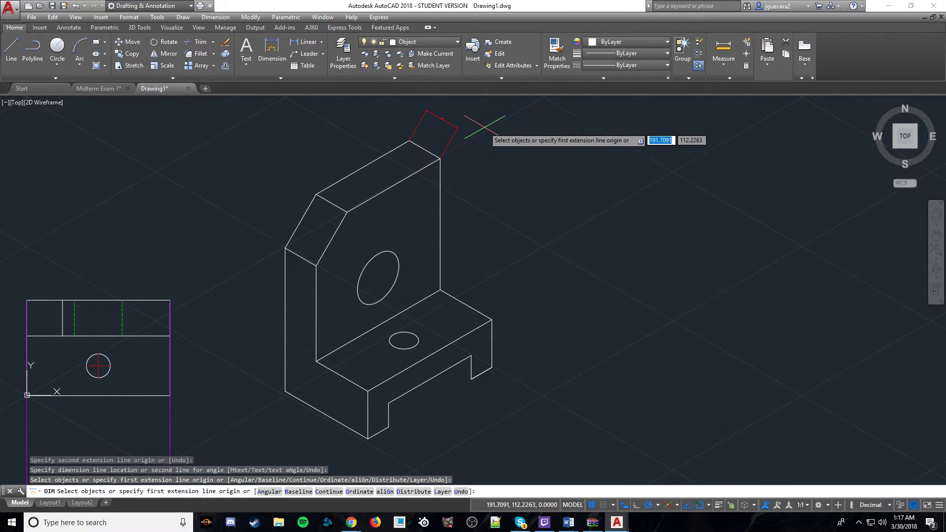
pyautogui.scroll(4, 452, 101)
pyautogui.press('Escape')
pyautogui.press('Escape')
# Examine the text of the thickness dimension above the upright's top edge up close.
pyautogui.scroll(6, 421, 184)
pyautogui.moveTo(419, 185)
pyautogui.mouseDown(button='middle')
pyautogui.moveTo(426, 300)
pyautogui.moveTo(439, 183)
pyautogui.mouseUp(button='middle')
pyautogui.scroll(2, 408, 269)
pyautogui.scroll(-4, 423, 207)
pyautogui.moveTo(401, 232); pyautogui.dragTo(450, 154, button='middle')
pyautogui.scroll(-2, 449, 158)
pyautogui.scroll(-6, 450, 164)
pyautogui.scroll(8, 455, 217)
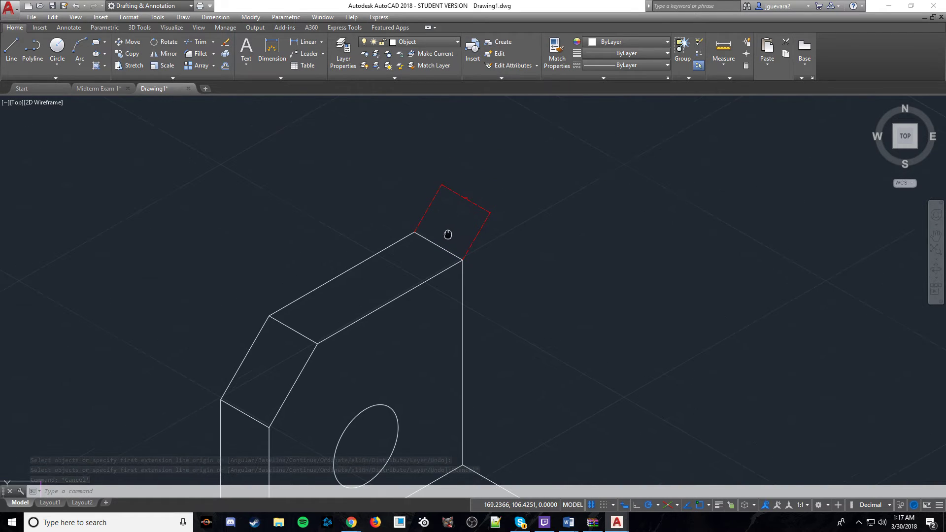
pyautogui.scroll(4, 459, 216)
pyautogui.moveTo(462, 160); pyautogui.dragTo(449, 205, button='middle')
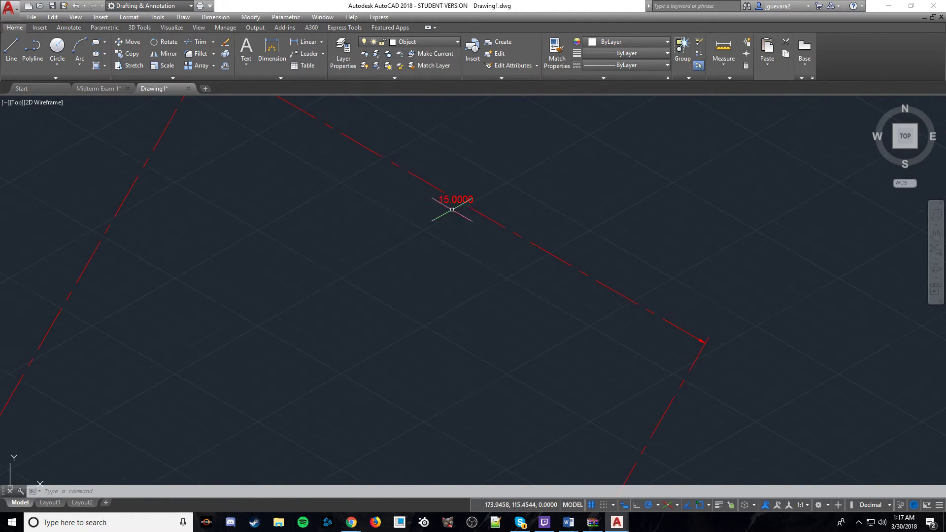
pyautogui.rightClick(453, 200)
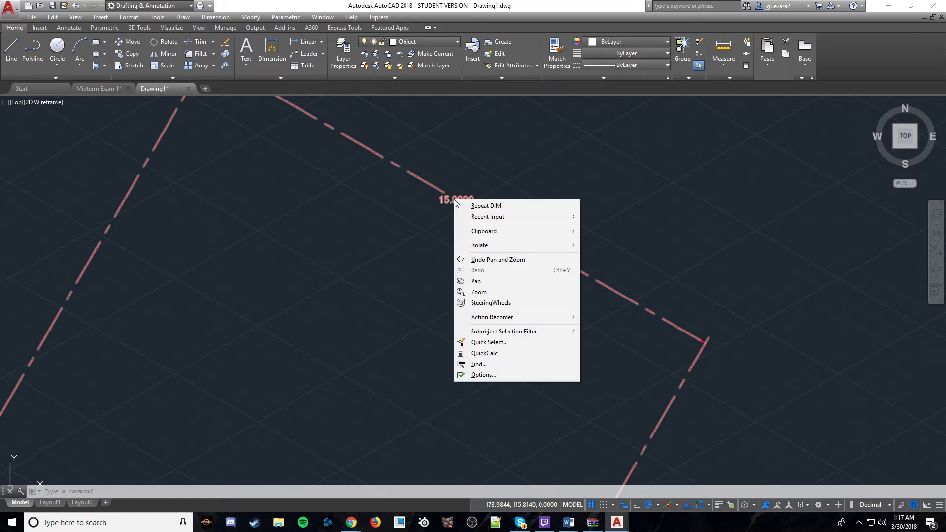
pyautogui.press('Escape')
pyautogui.press('Escape')
pyautogui.press('Escape')
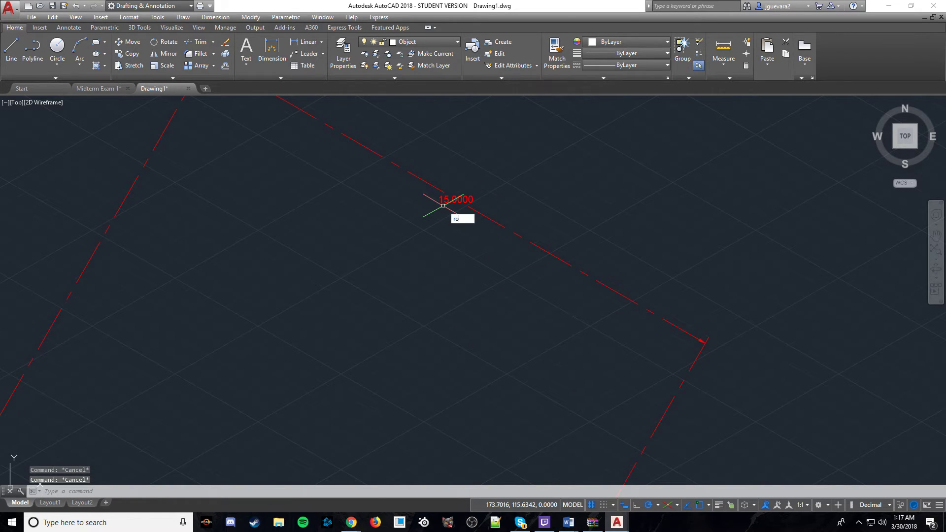
# Try to rotate the thickness dimension by 30 degrees about its lower-right arrow tip.
pyautogui.write('ro')
pyautogui.press('Return')
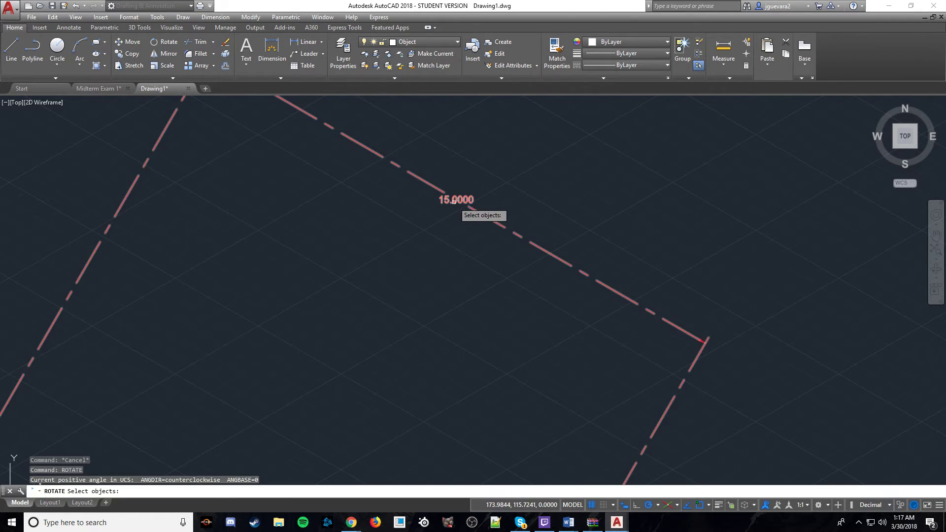
pyautogui.click(460, 201)
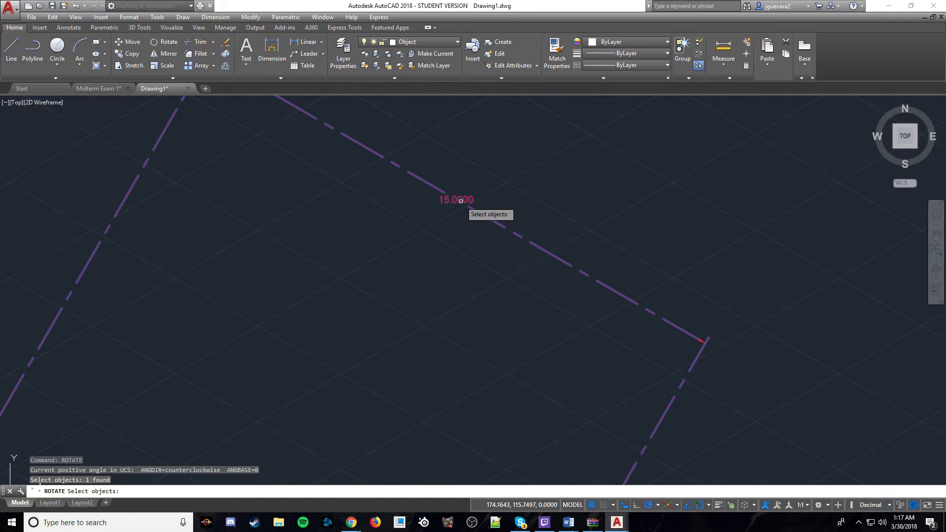
pyautogui.press('Return')
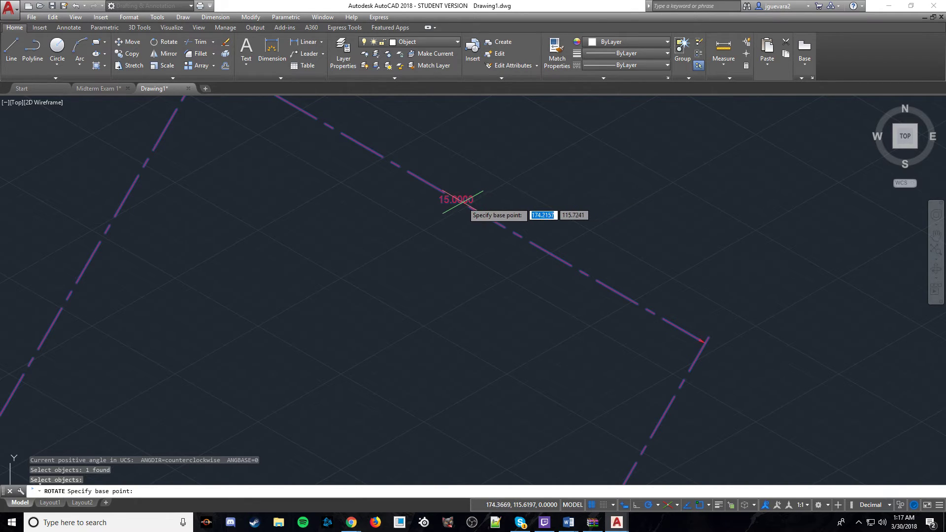
pyautogui.click(705, 340)
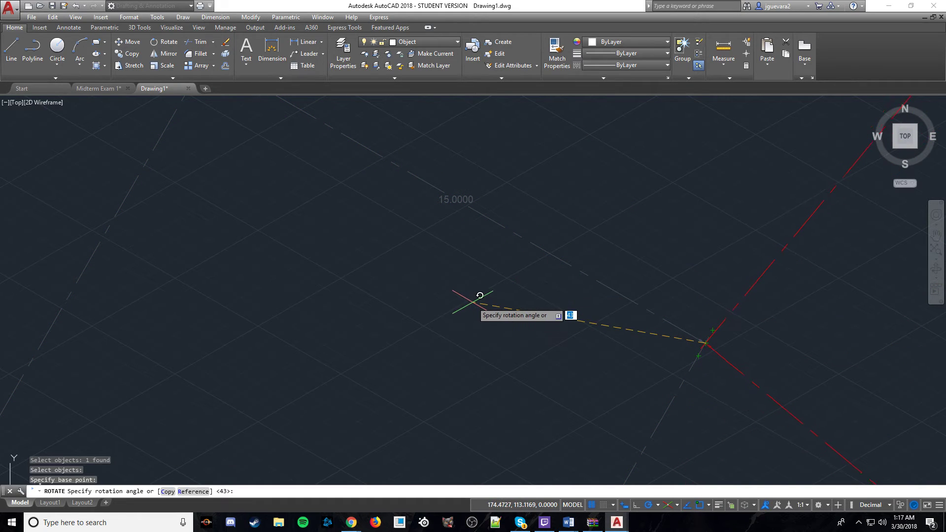
pyautogui.press('Return')
pyautogui.scroll(7, 507, 378)
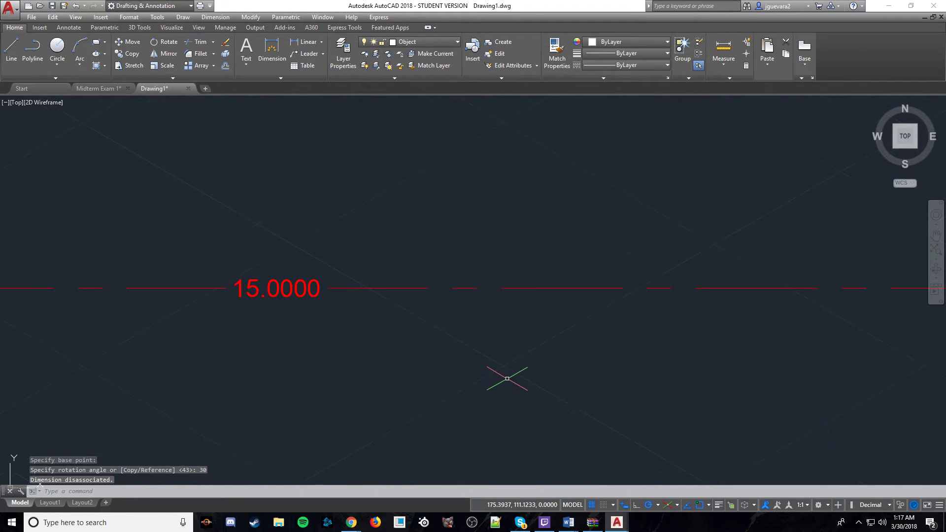
pyautogui.scroll(-18, 508, 378)
pyautogui.scroll(6, 513, 412)
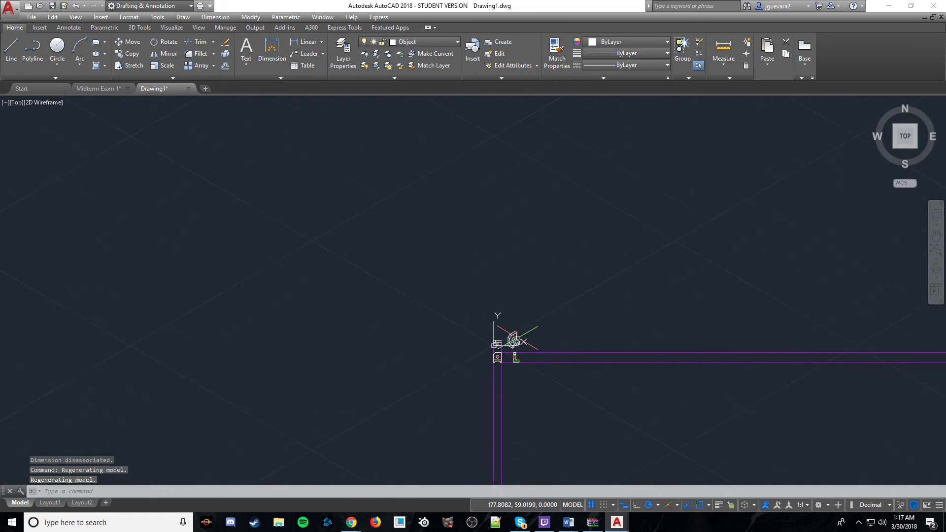
# Undo the rotation of the thickness dimension.
pyautogui.hotkey('ctrl', 'z')
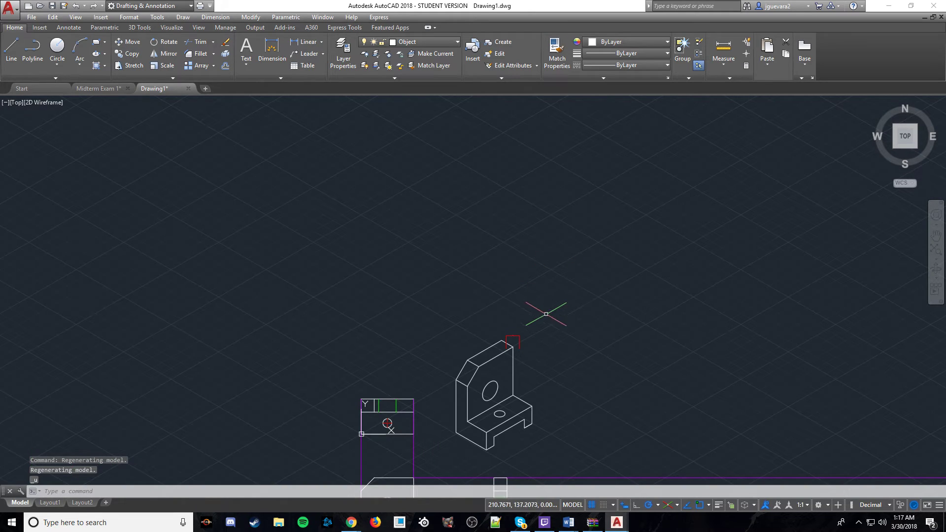
pyautogui.hotkey('ctrl', 'z')
pyautogui.press('Escape')
pyautogui.press('Escape')
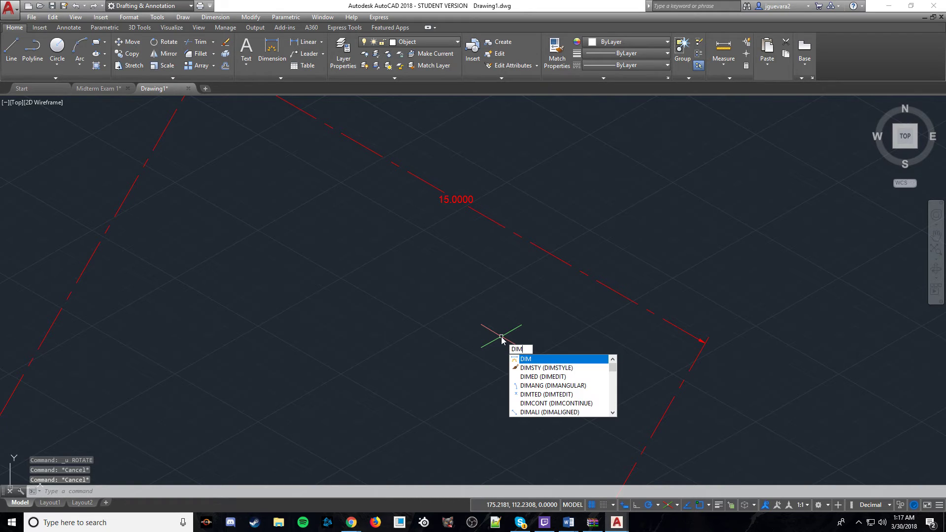
# Modify the Standard dimension style so its text is aligned with the dimension line.
pyautogui.write('t')
pyautogui.press('Return')
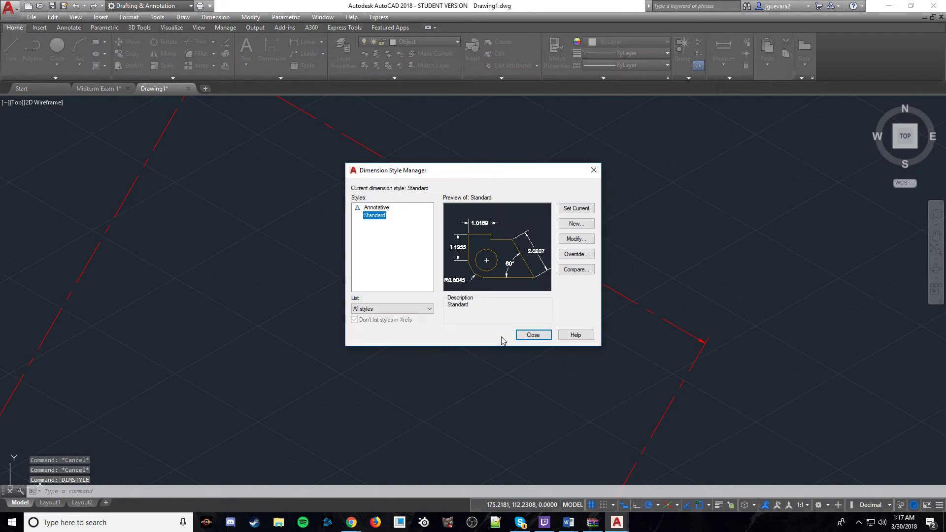
pyautogui.click(576, 239)
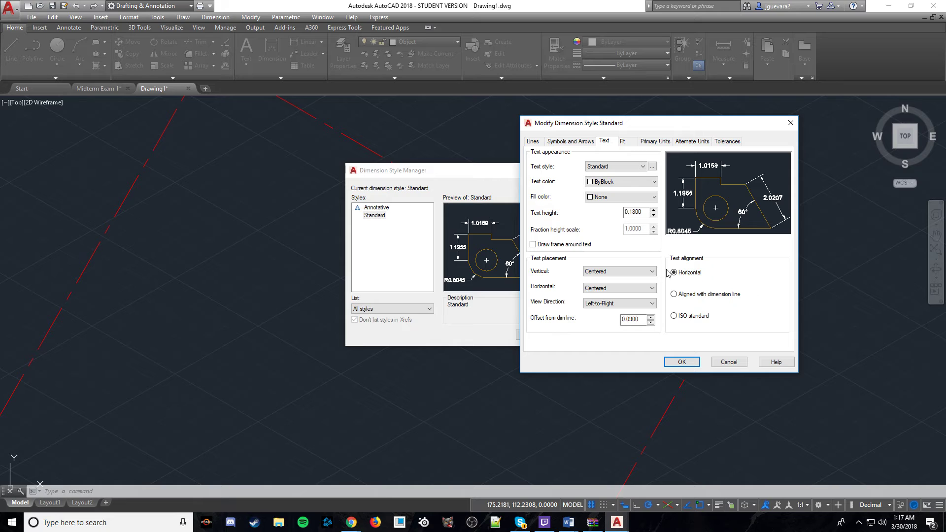
pyautogui.click(674, 294)
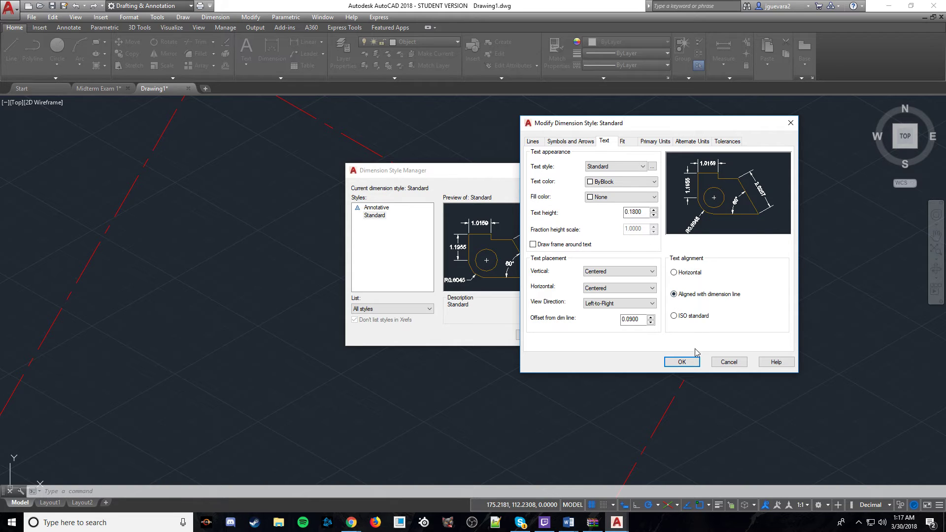
pyautogui.click(681, 362)
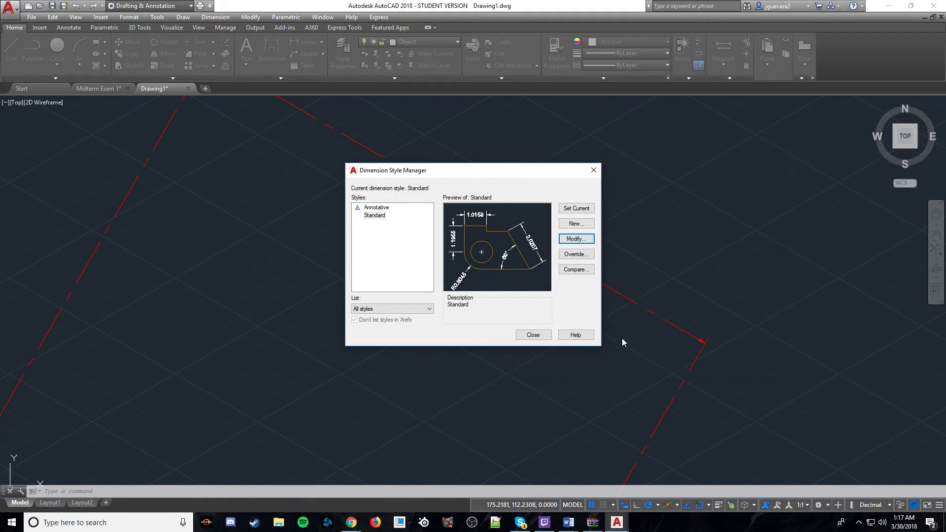
pyautogui.click(534, 336)
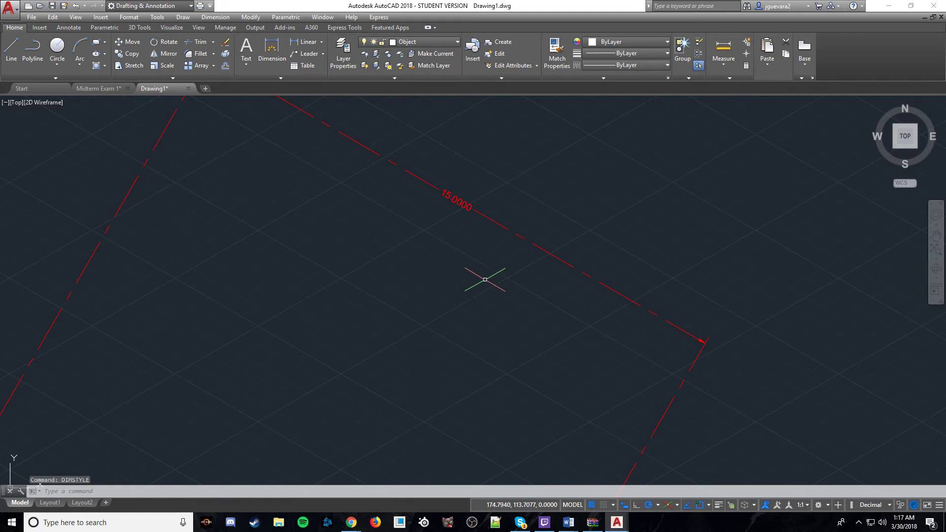
# Inspect the thickness dimension's text alignment and compare it with the isometric dimensions in Midterm Exam 1.
pyautogui.scroll(-5, 485, 280)
pyautogui.moveTo(488, 311); pyautogui.dragTo(480, 209, button='middle')
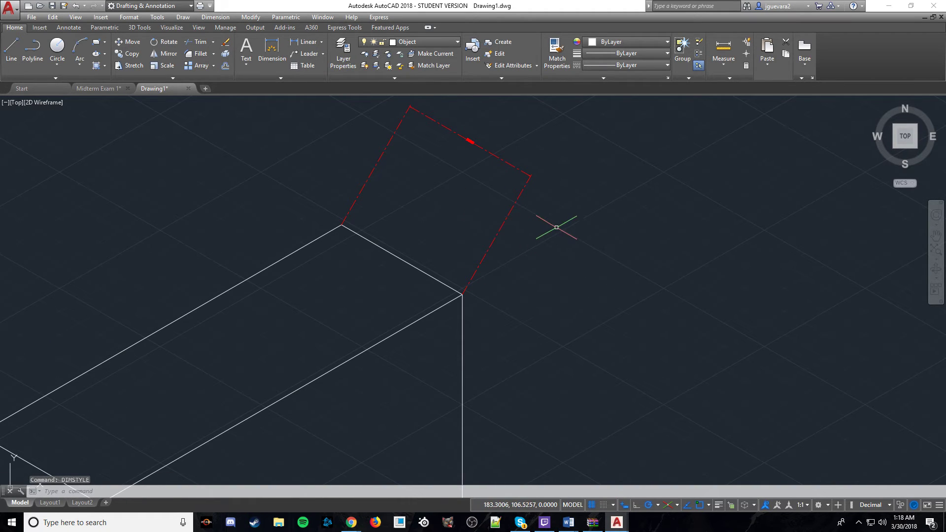
pyautogui.press('Escape')
pyautogui.scroll(-6, 473, 158)
pyautogui.scroll(10, 464, 169)
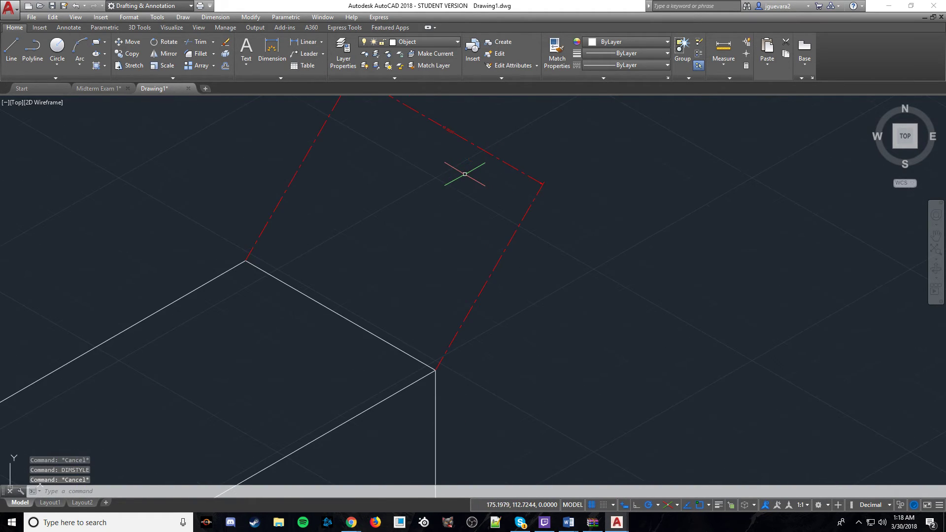
pyautogui.press('Escape')
pyautogui.scroll(-6, 477, 277)
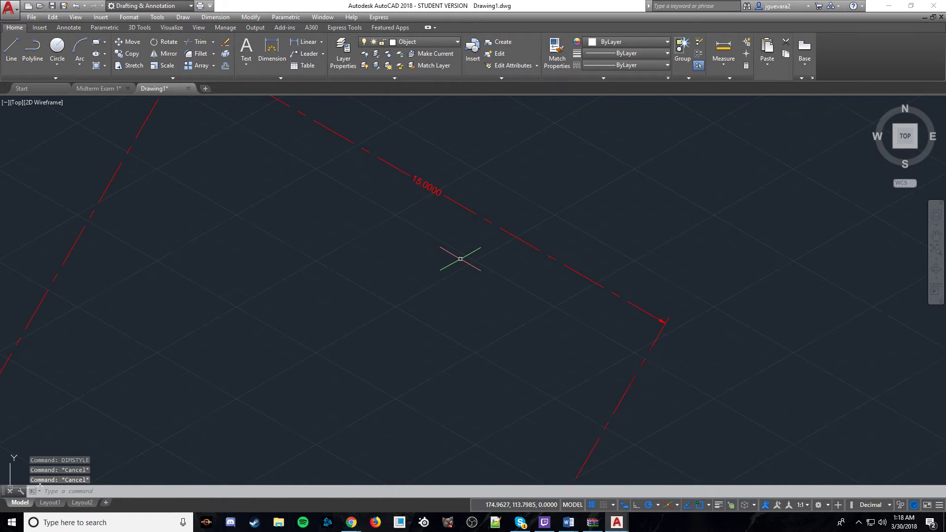
pyautogui.scroll(-8, 429, 284)
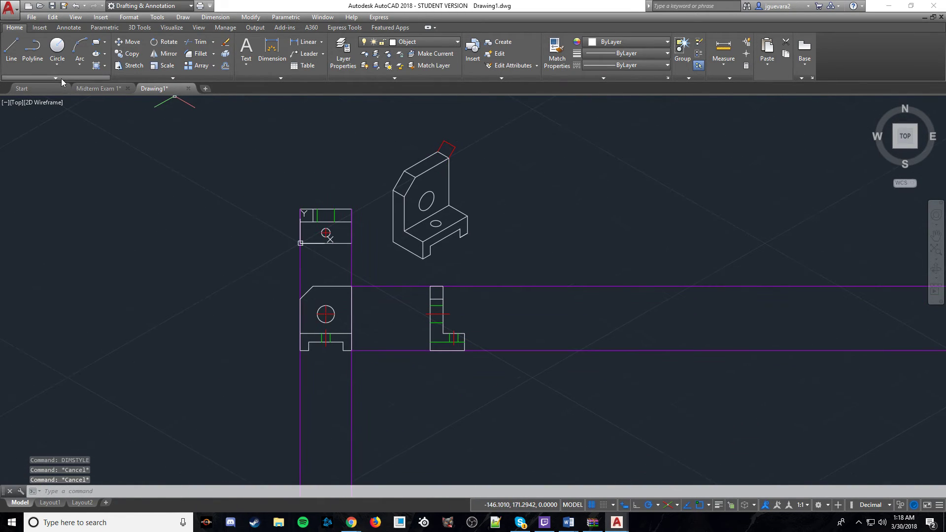
pyautogui.click(93, 91)
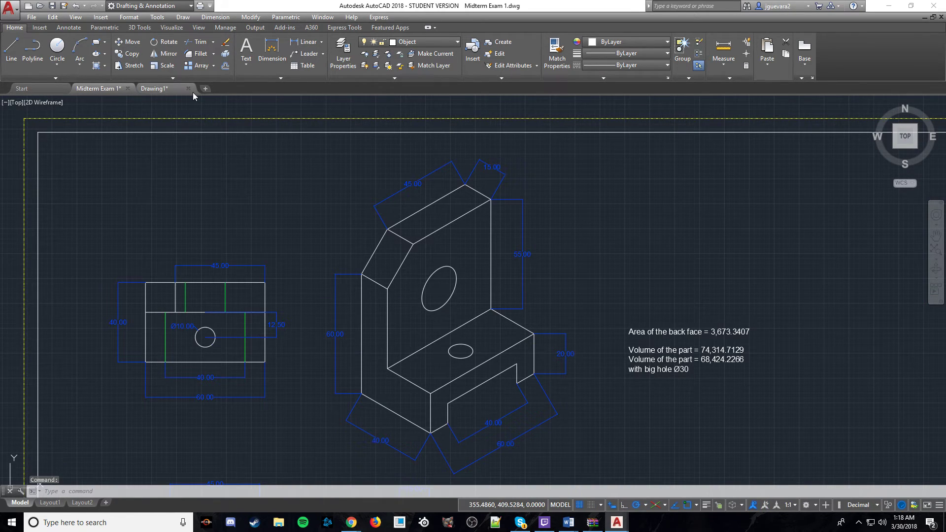
# Return to Drawing1 and dimension the upright's left vertical edge, placing the dimension to the left of the part.
pyautogui.click(167, 89)
pyautogui.press('Escape')
pyautogui.press('Escape')
pyautogui.scroll(7, 394, 202)
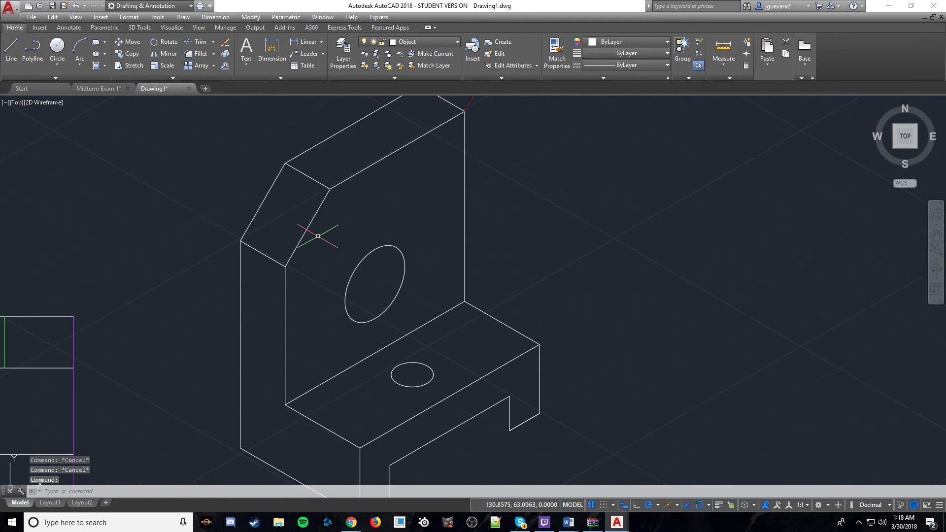
pyautogui.scroll(3, 428, 183)
pyautogui.click(271, 49)
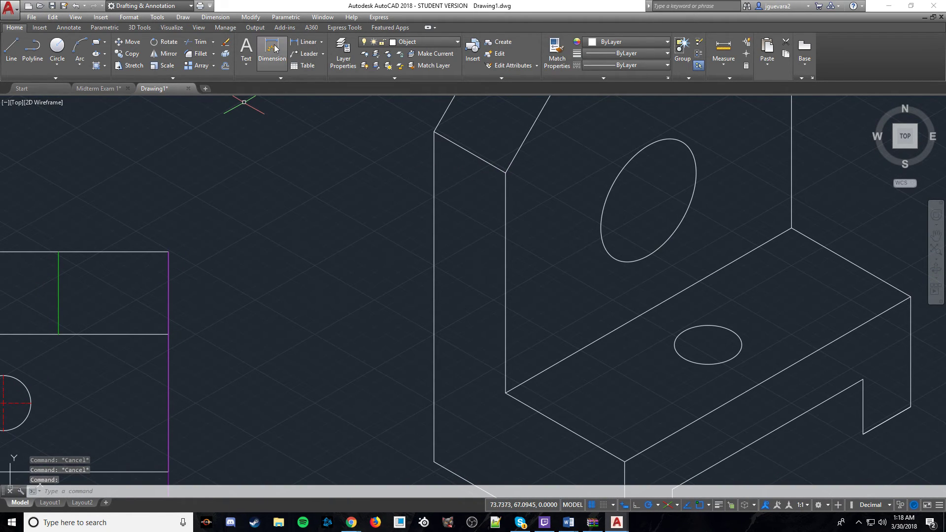
pyautogui.click(434, 132)
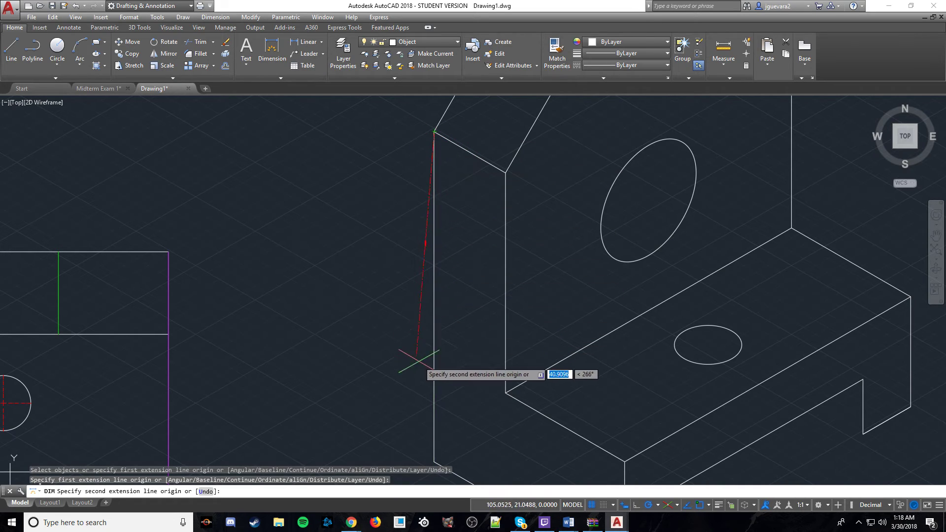
pyautogui.click(427, 333)
pyautogui.click(361, 159)
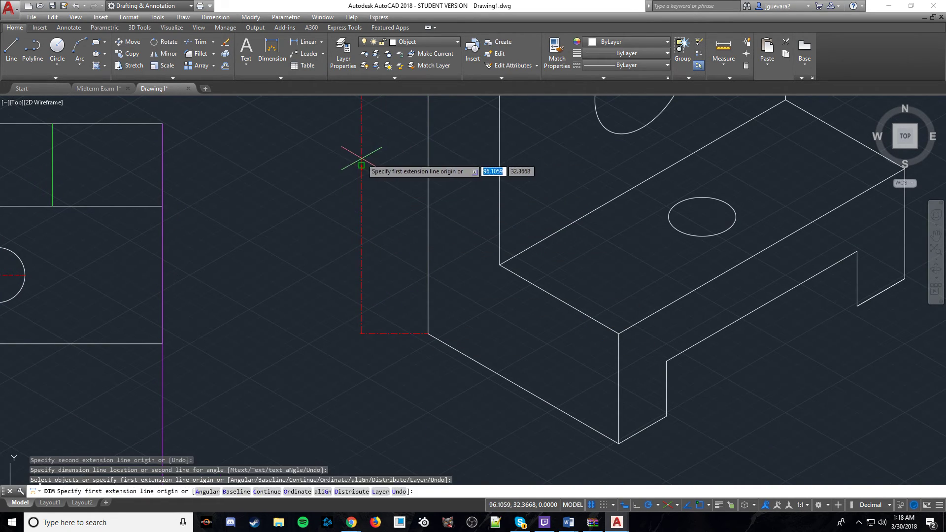
pyautogui.press('Escape')
pyautogui.scroll(5, 374, 169)
pyautogui.scroll(4, 339, 176)
pyautogui.moveTo(339, 176); pyautogui.dragTo(397, 211, button='middle')
pyautogui.press('Escape')
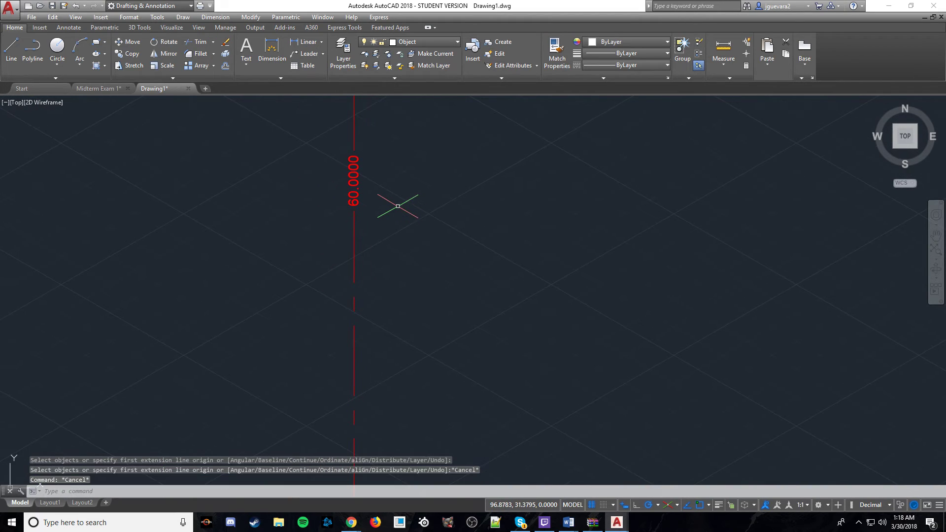
pyautogui.write('dimsy')
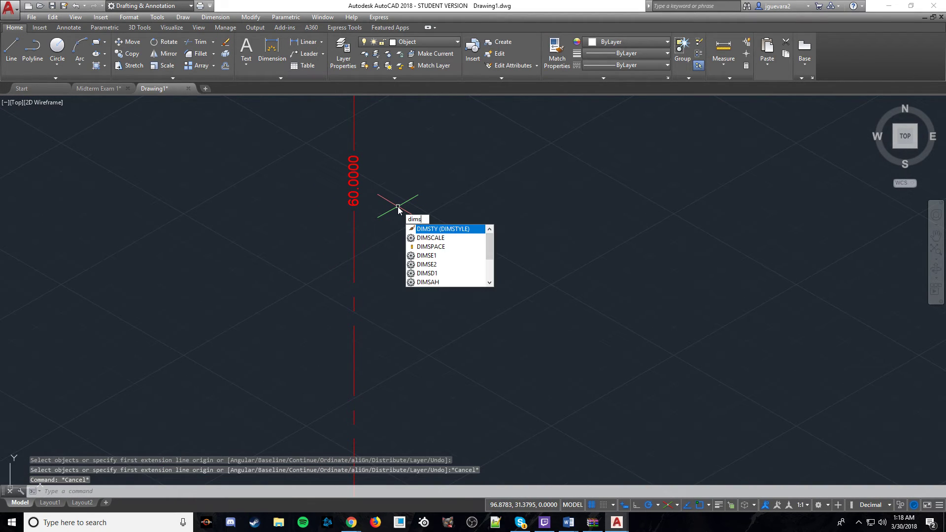
pyautogui.press('Escape')
pyautogui.press('Escape')
# Open the properties of the upright's left vertical dimension and collapse the Lines & Arrows section to reach its Text settings.
pyautogui.rightClick(353, 193)
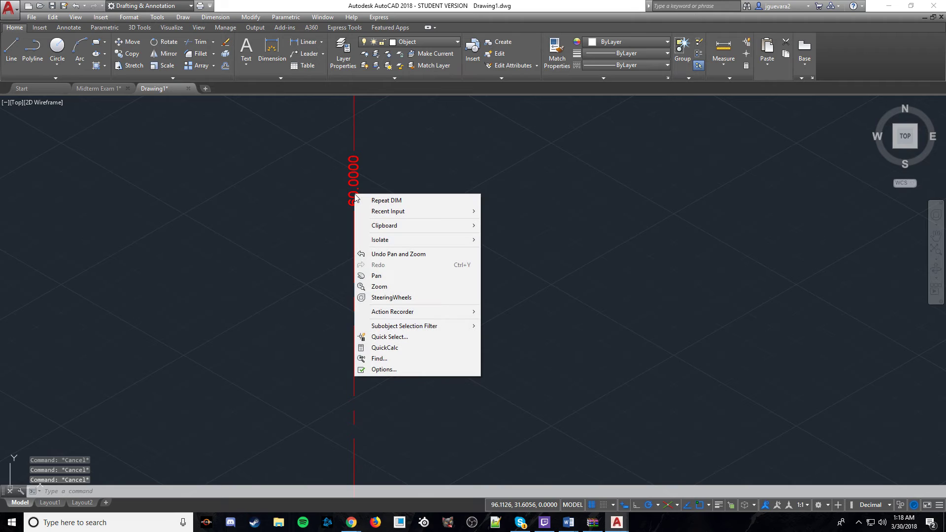
pyautogui.click(351, 192)
pyautogui.click(351, 192)
pyautogui.rightClick(351, 192)
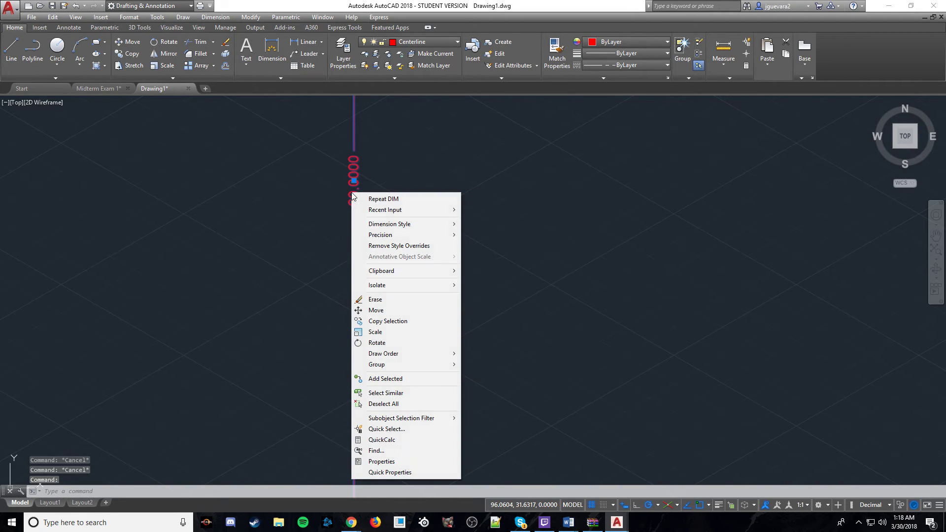
pyautogui.click(389, 461)
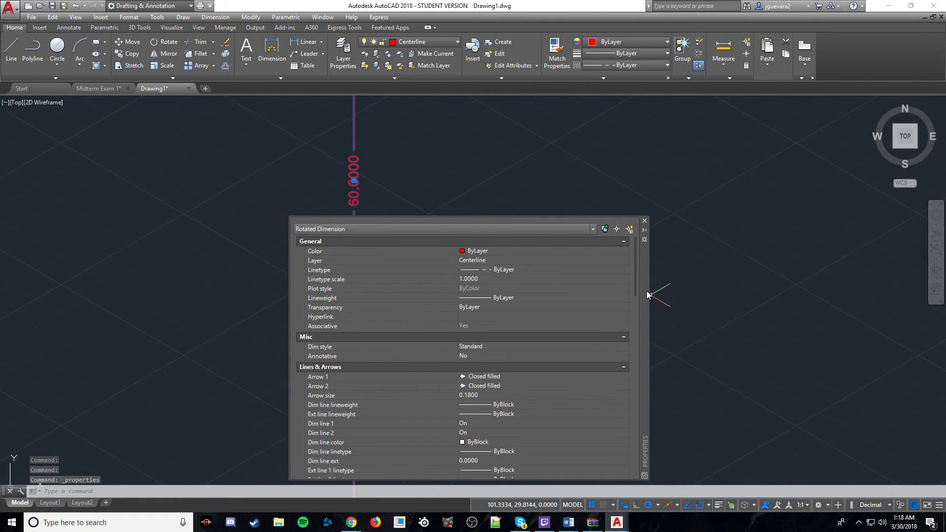
pyautogui.moveTo(646, 291); pyautogui.dragTo(793, 170)
pyautogui.scroll(-5, 695, 218)
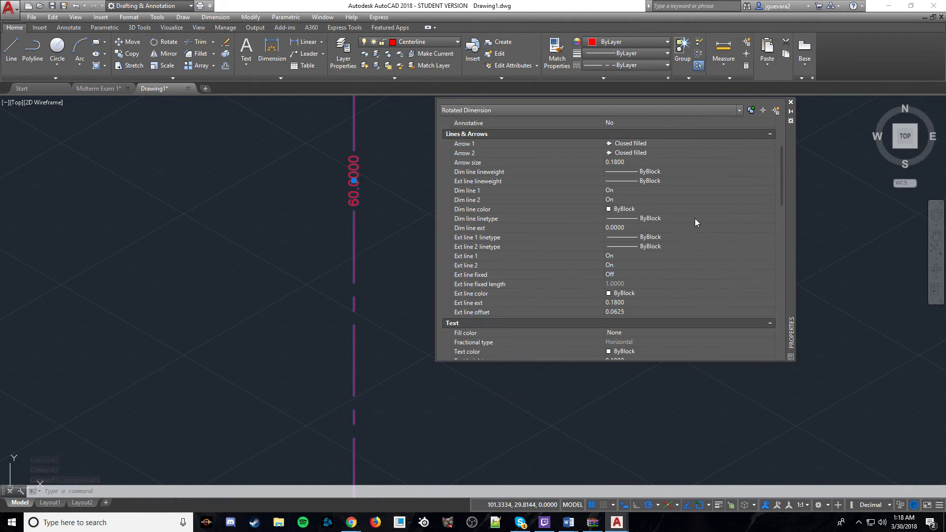
pyautogui.click(770, 134)
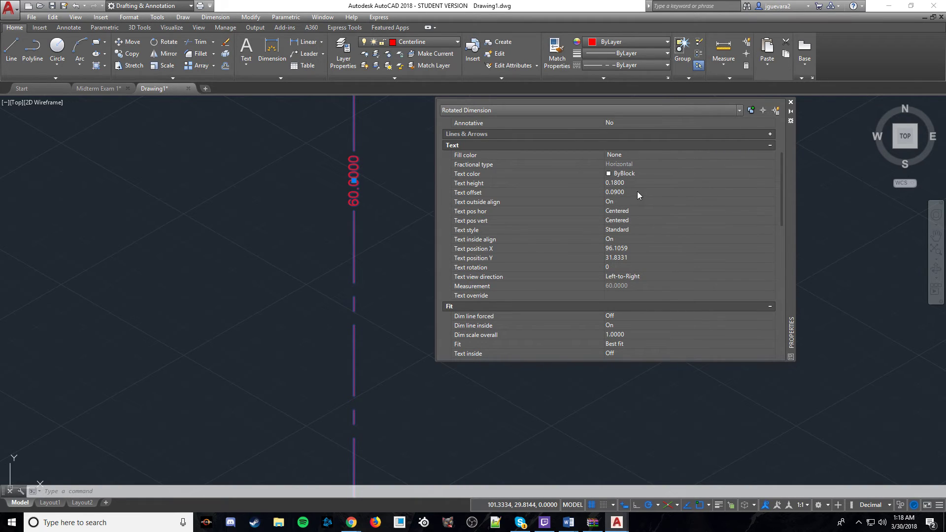
# Check the text view direction options of the vertical dimension and keep Left-to-Right.
pyautogui.click(623, 278)
pyautogui.click(623, 277)
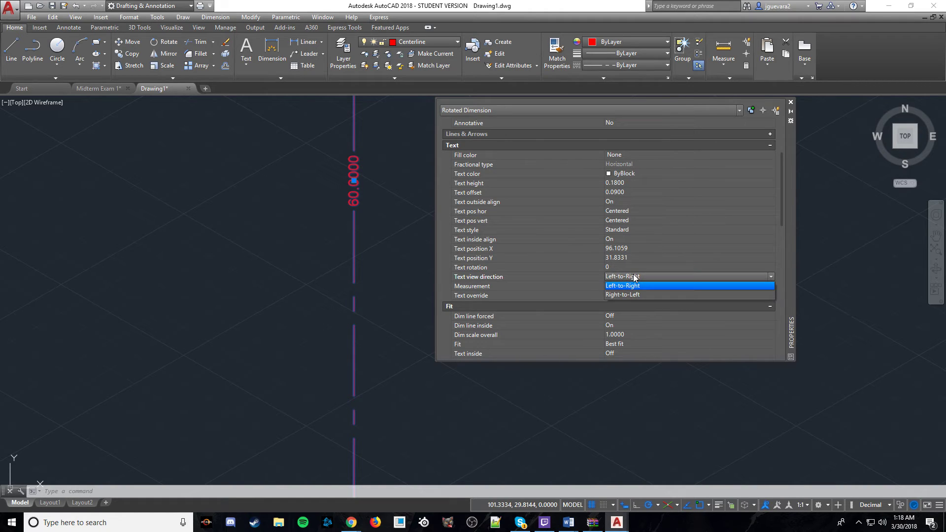
pyautogui.click(634, 285)
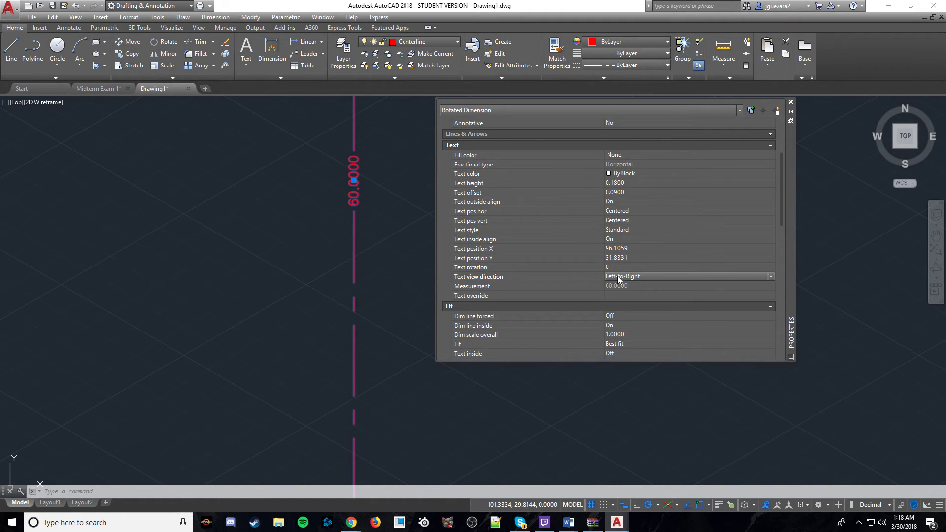
# Set the vertical dimension's text rotation to 90 and close its properties.
pyautogui.click(622, 266)
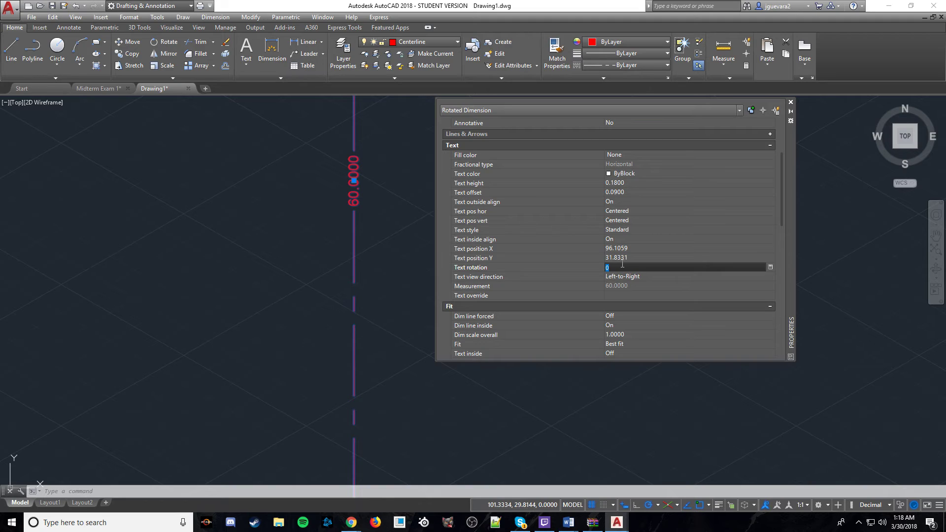
pyautogui.write('90')
pyautogui.press('Tab')
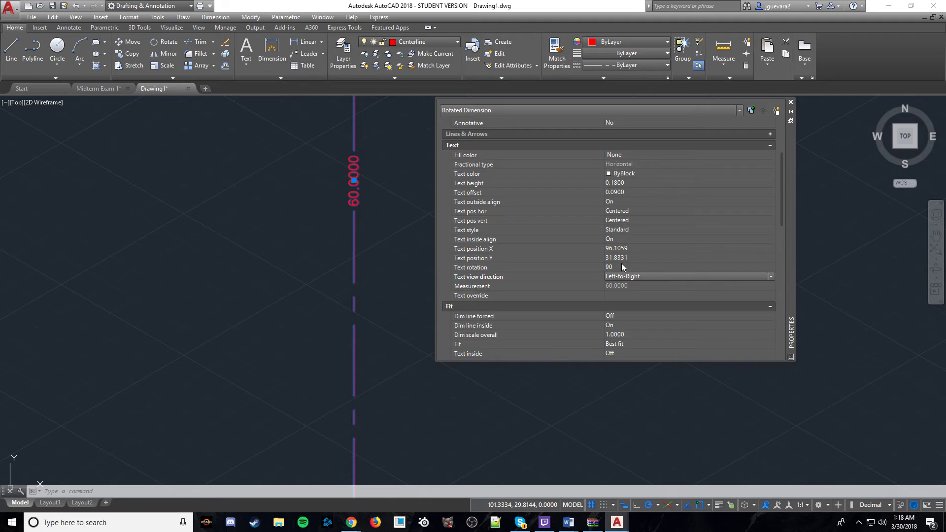
pyautogui.click(791, 102)
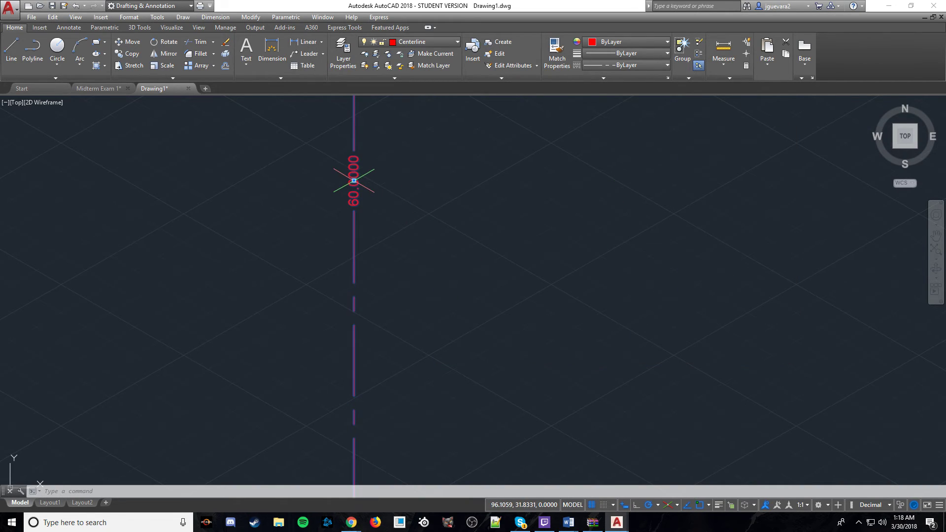
# Reopen the vertical dimension's properties, collapse the General and Misc sections, and set the text rotation to 1.
pyautogui.rightClick(355, 181)
pyautogui.click(386, 449)
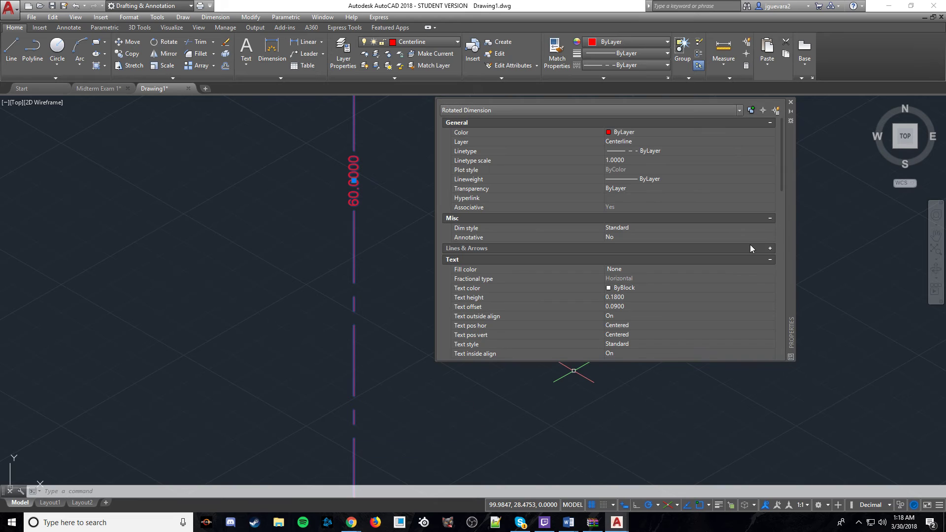
pyautogui.click(769, 217)
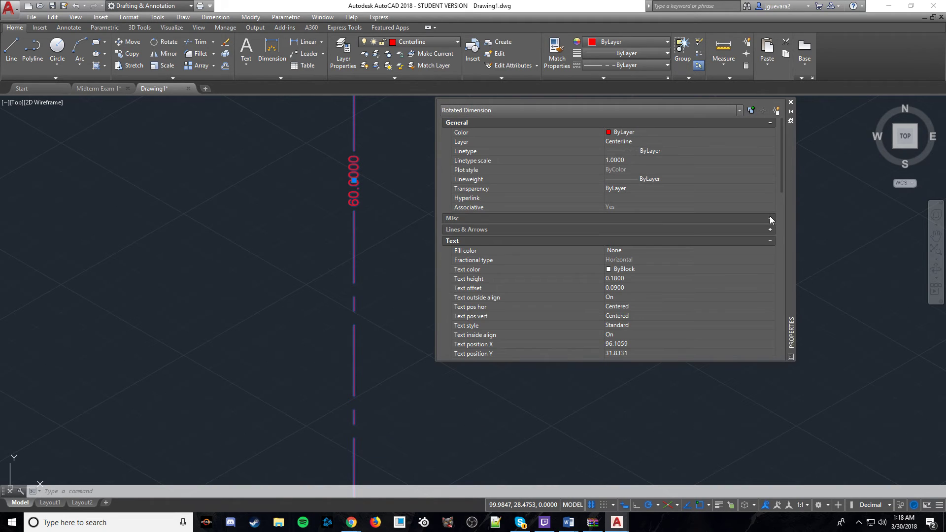
pyautogui.click(769, 123)
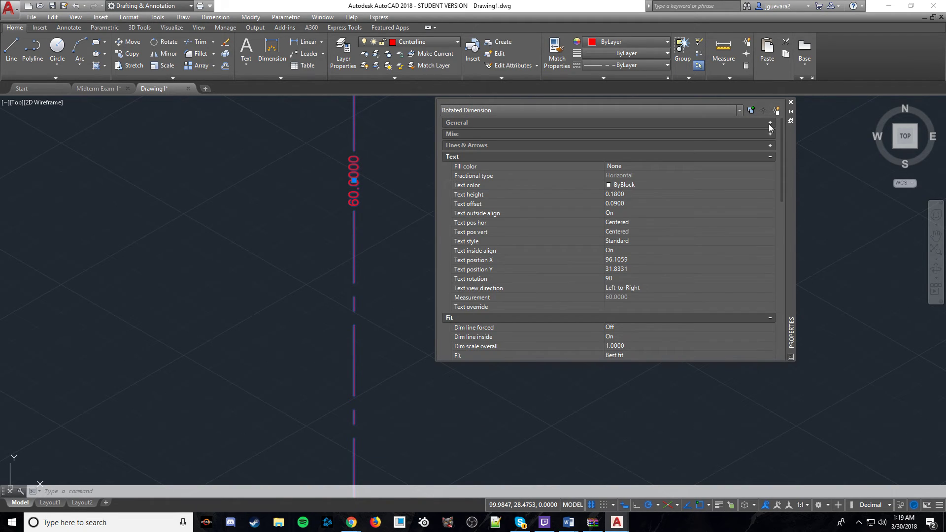
pyautogui.click(620, 279)
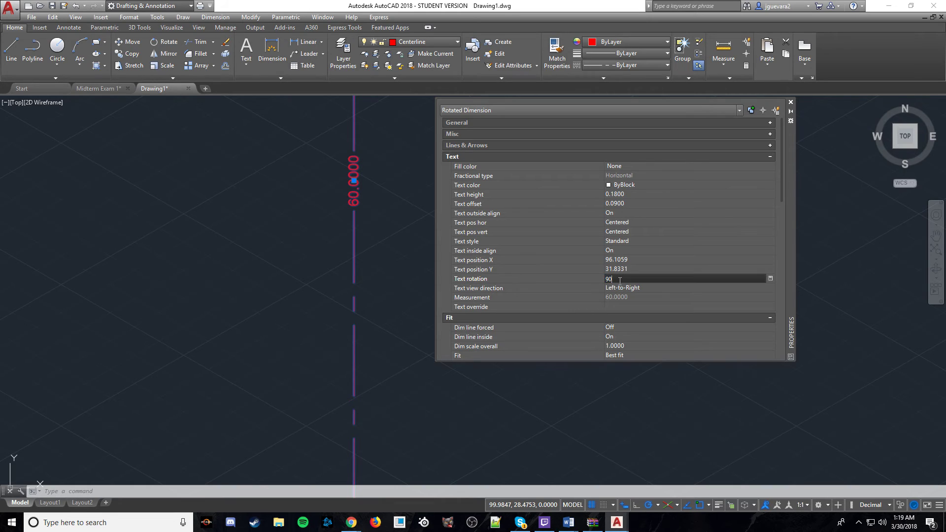
pyautogui.write('1')
pyautogui.press('Return')
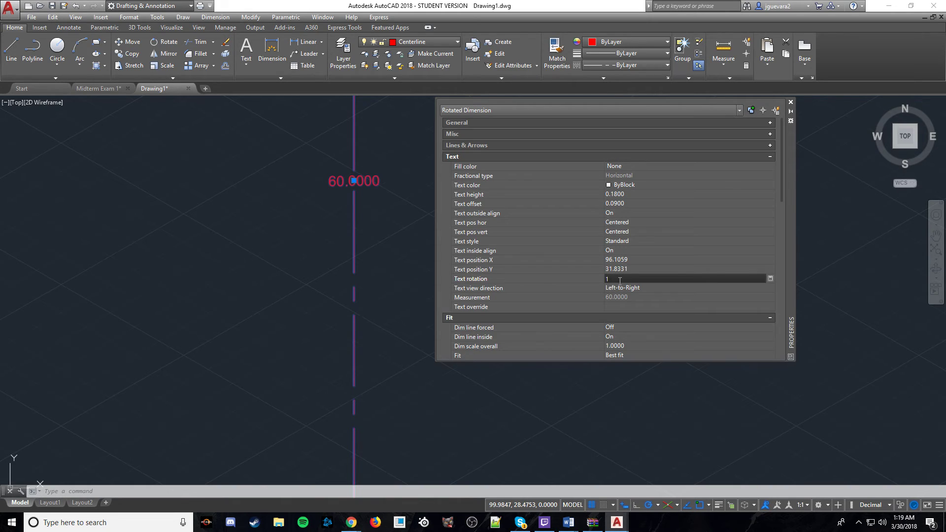
pyautogui.click(650, 294)
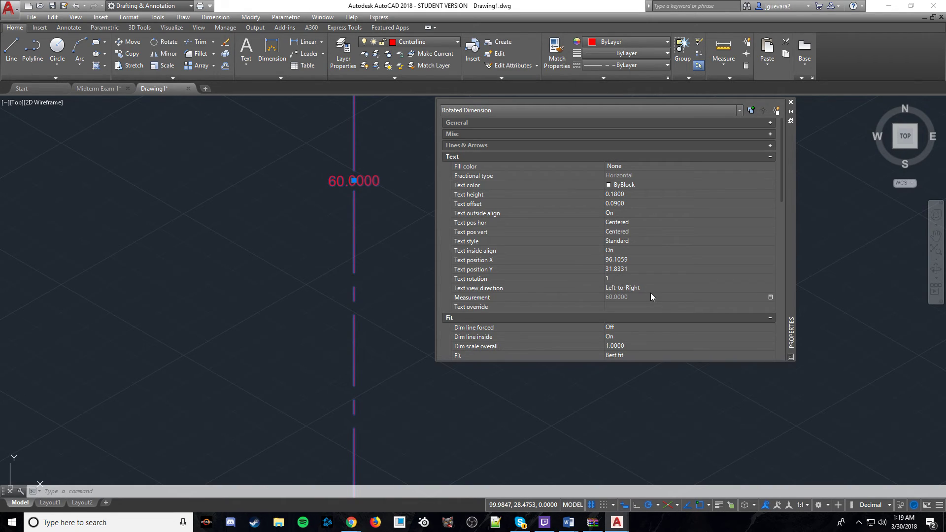
# Try text rotations of 27, 20, 25 and 45 on the vertical dimension.
pyautogui.click(621, 278)
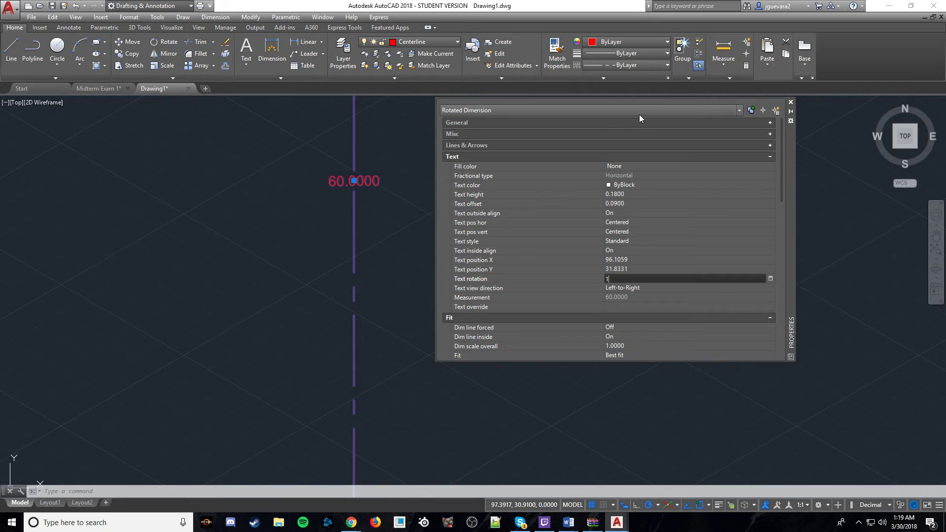
pyautogui.scroll(3, 840, 321)
pyautogui.scroll(-5, 663, 302)
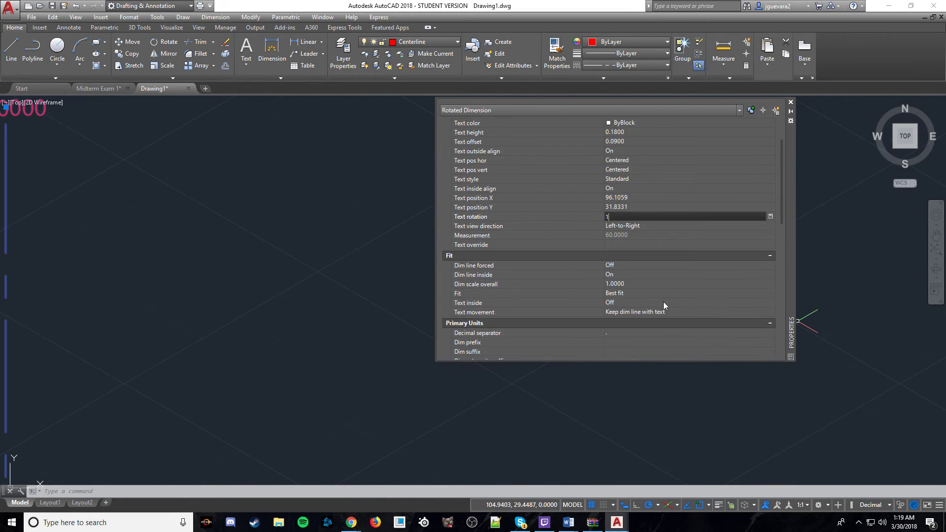
pyautogui.scroll(-5, 284, 270)
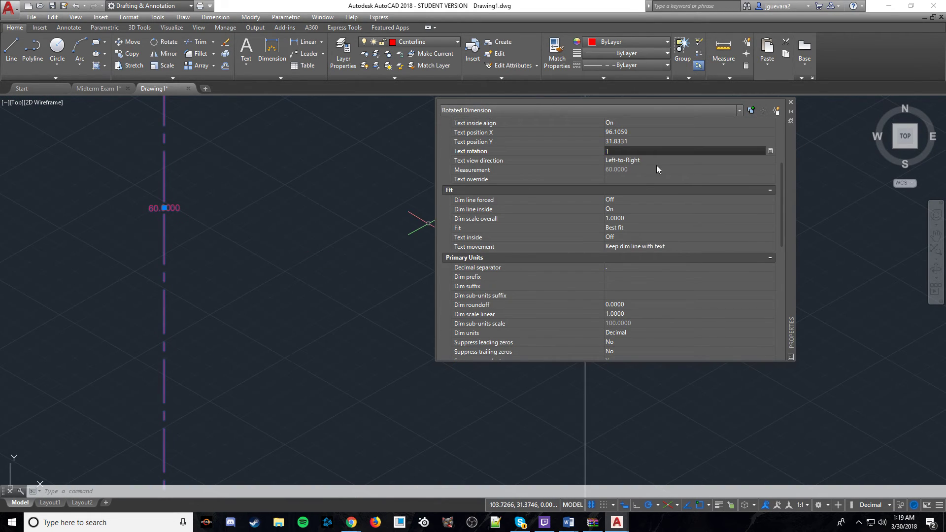
pyautogui.click(632, 150)
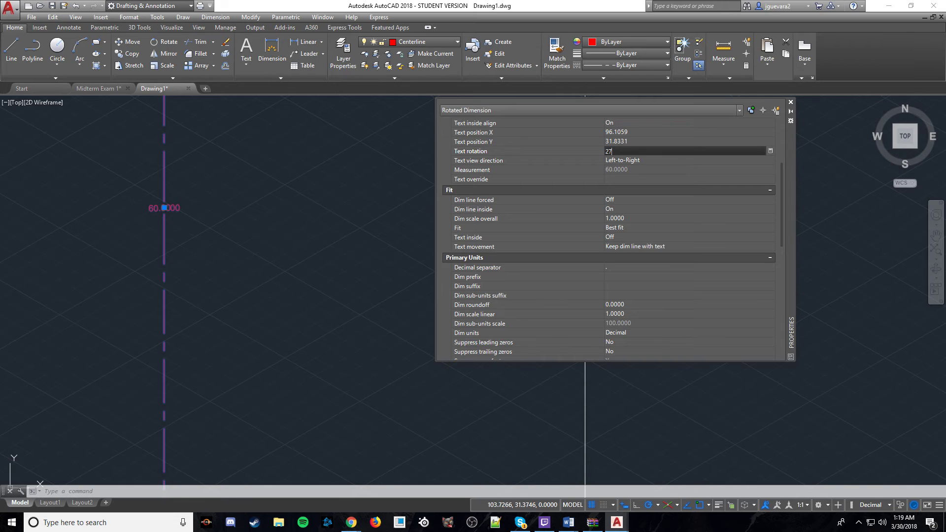
pyautogui.press('Return')
pyautogui.write('20')
pyautogui.press('Return')
pyautogui.write('25')
pyautogui.press('Return')
pyautogui.write('45')
pyautogui.press('Return')
pyautogui.press('Return')
pyautogui.press('Return')
# Try text rotations of 120, 270 and 180 on the vertical dimension.
pyautogui.write('120')
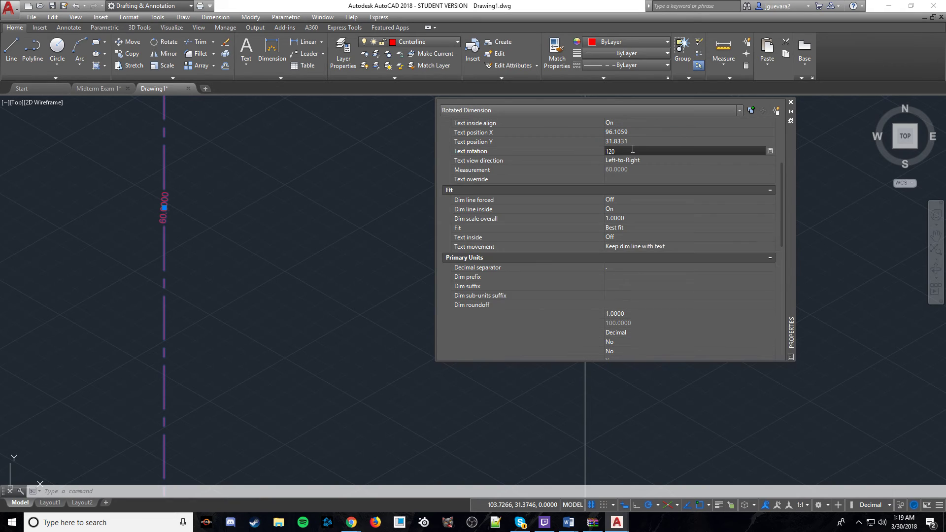
pyautogui.press('Return')
pyautogui.write('270')
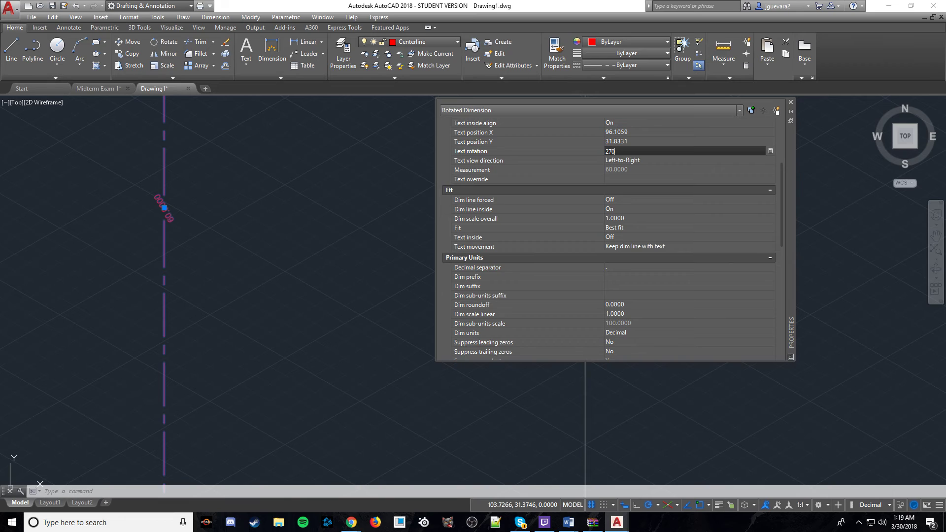
pyautogui.press('Return')
pyautogui.write('180')
pyautogui.press('Return')
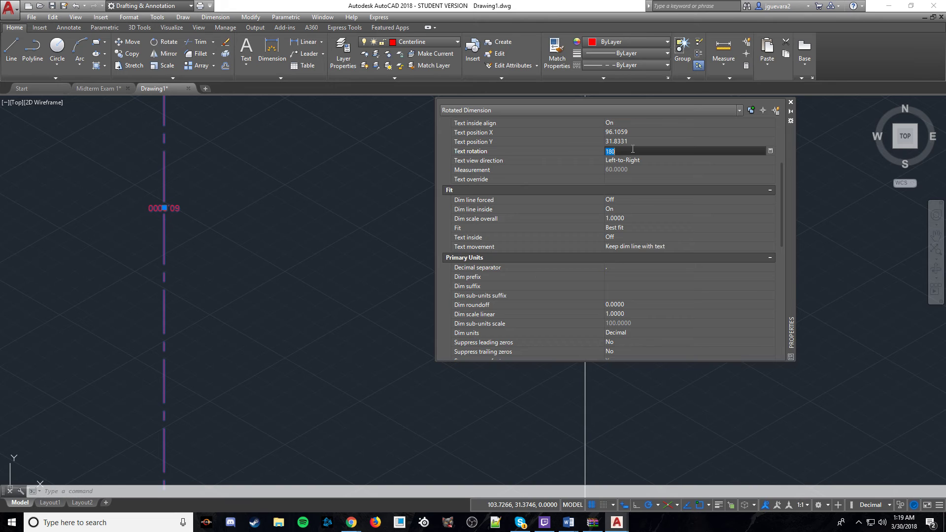
# Reset the vertical dimension's text rotation to 0 and examine the dimension beside the bracket.
pyautogui.write('0')
pyautogui.press('Return')
pyautogui.scroll(-8, 329, 229)
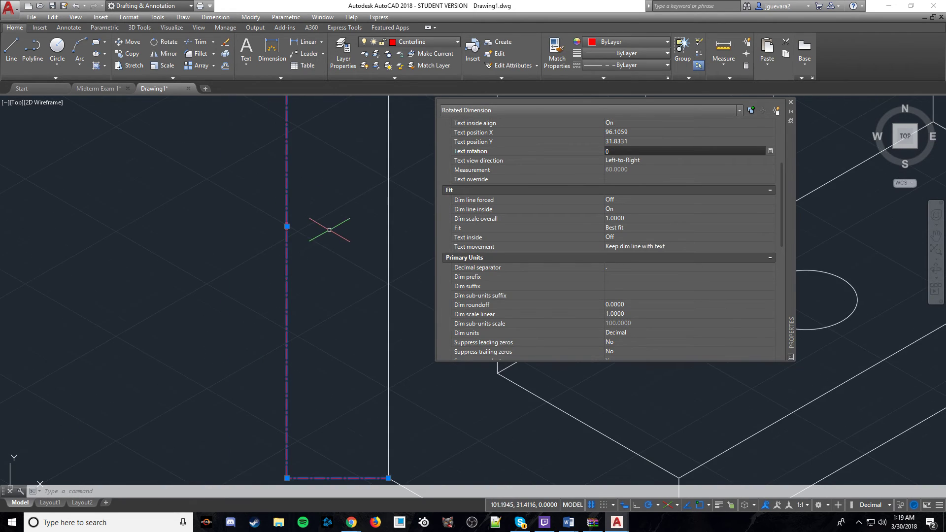
pyautogui.scroll(-2, 329, 229)
pyautogui.moveTo(329, 230); pyautogui.dragTo(330, 249, button='middle')
pyautogui.scroll(-1, 341, 224)
pyautogui.scroll(2, 340, 224)
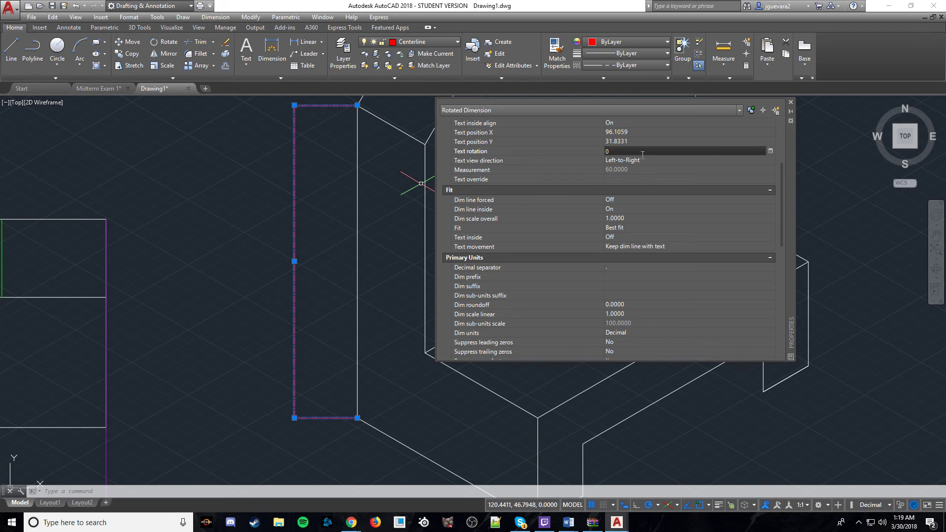
pyautogui.click(628, 168)
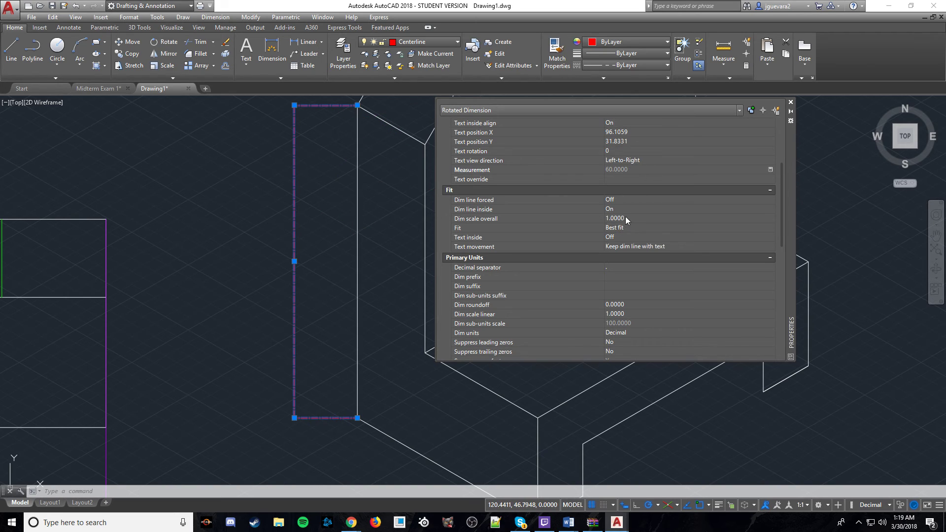
pyautogui.scroll(4, 243, 253)
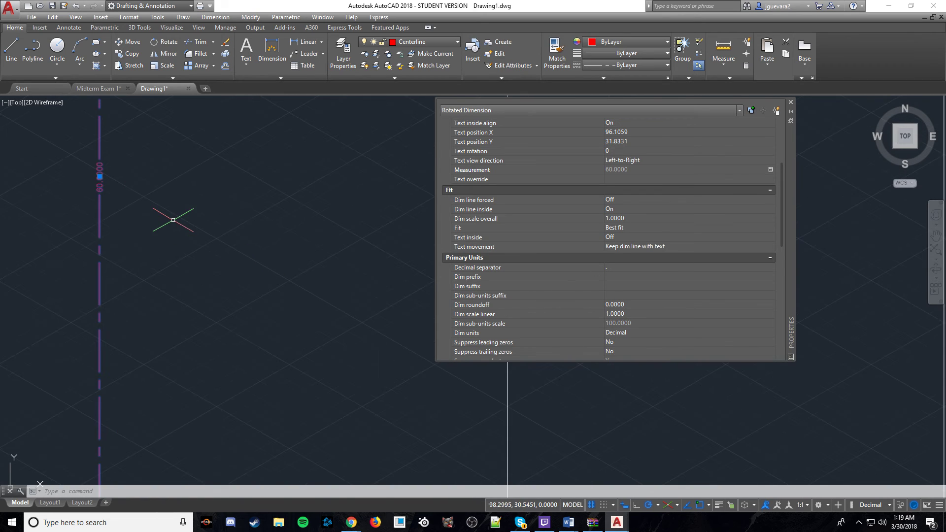
pyautogui.moveTo(173, 220); pyautogui.dragTo(325, 283, button='middle')
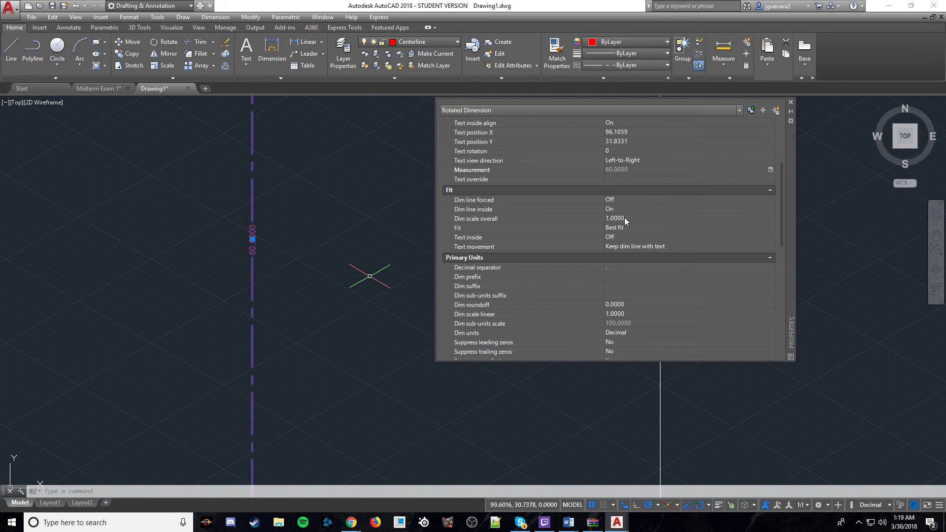
pyautogui.scroll(2, 627, 219)
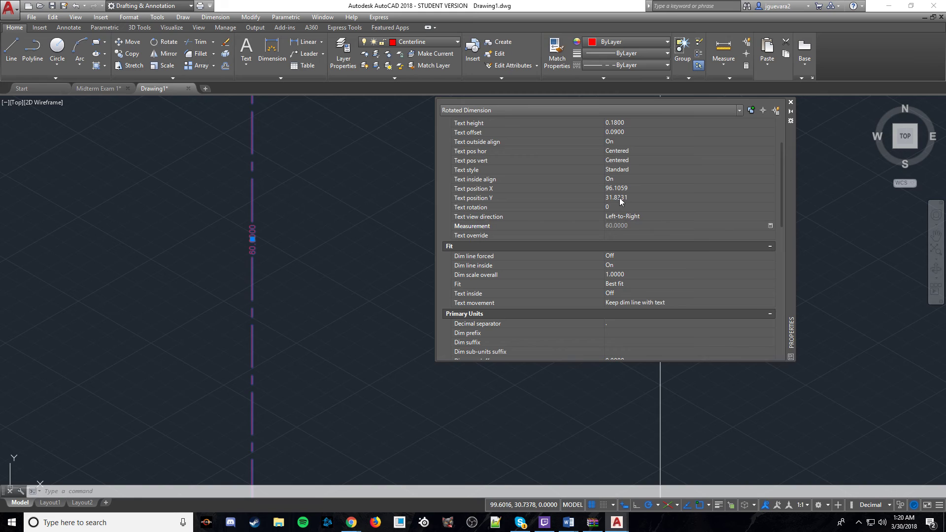
# Try text rotations of 10, 11, 20 and 5, set the rotation to 1, and close the dimension's properties.
pyautogui.click(620, 208)
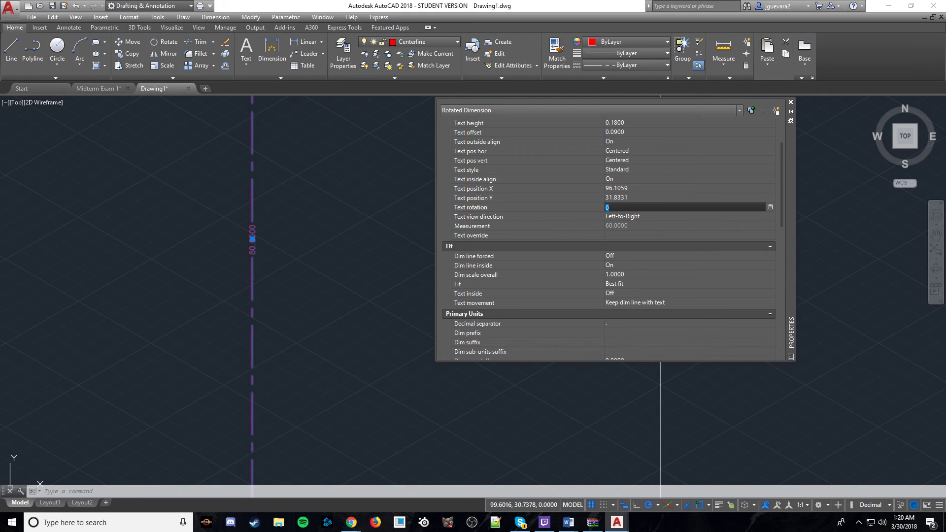
pyautogui.write('10')
pyautogui.press('Return')
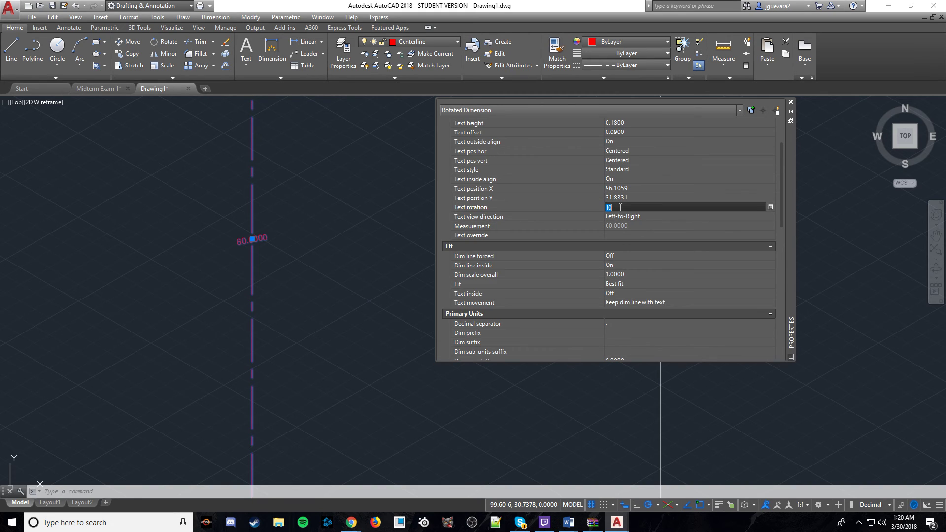
pyautogui.write('11')
pyautogui.write('20')
pyautogui.write('5')
pyautogui.doubleClick(620, 207)
pyautogui.write('1')
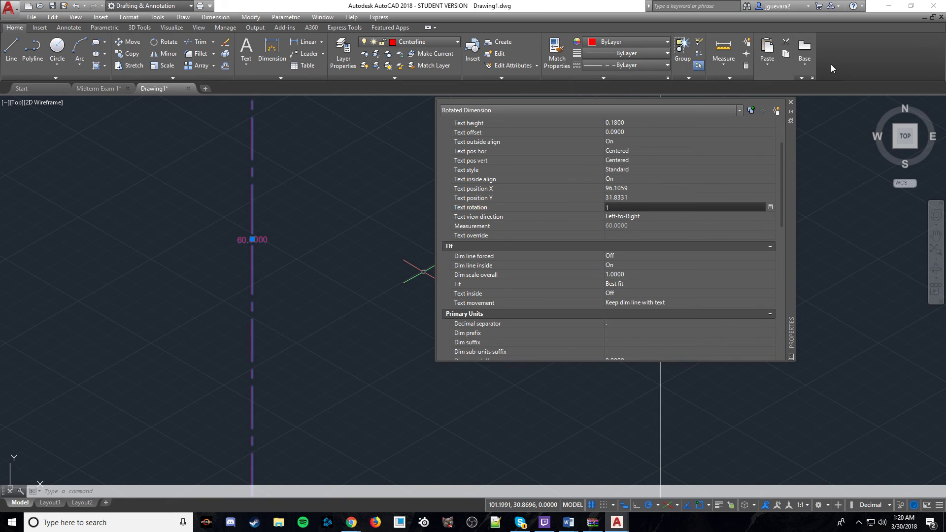
pyautogui.click(791, 103)
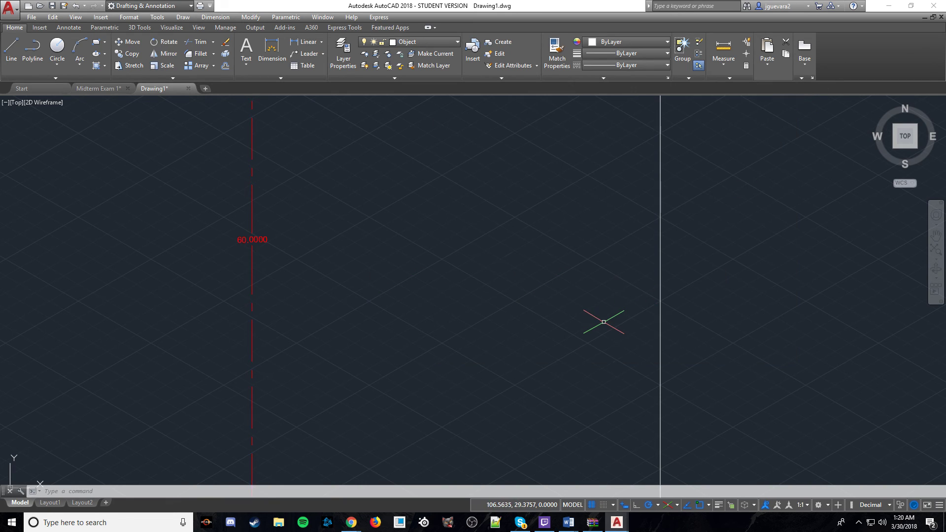
# Delete the vertical dimension to the left of the bracket's upright.
pyautogui.scroll(-6, 604, 321)
pyautogui.scroll(5, 557, 325)
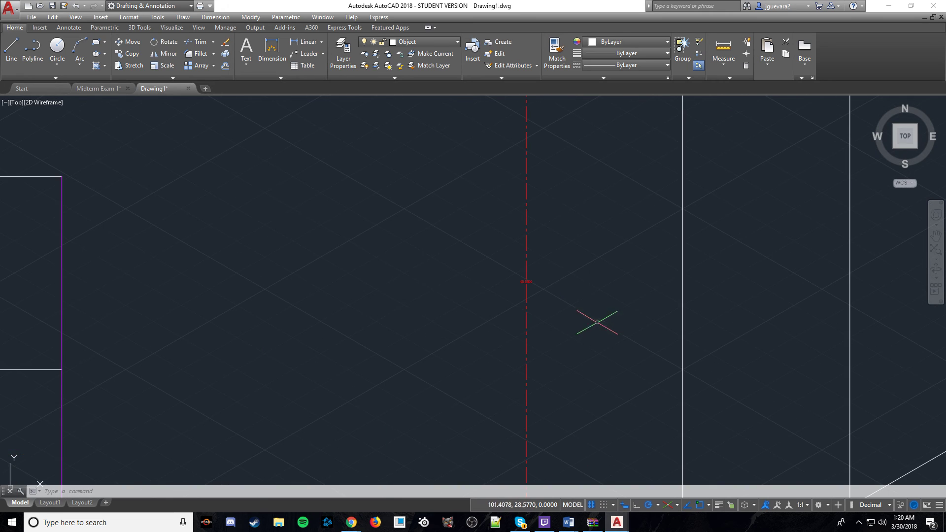
pyautogui.moveTo(598, 321); pyautogui.dragTo(570, 316, button='middle')
pyautogui.moveTo(618, 184); pyautogui.dragTo(606, 312, button='middle')
pyautogui.moveTo(612, 166); pyautogui.dragTo(603, 203, button='middle')
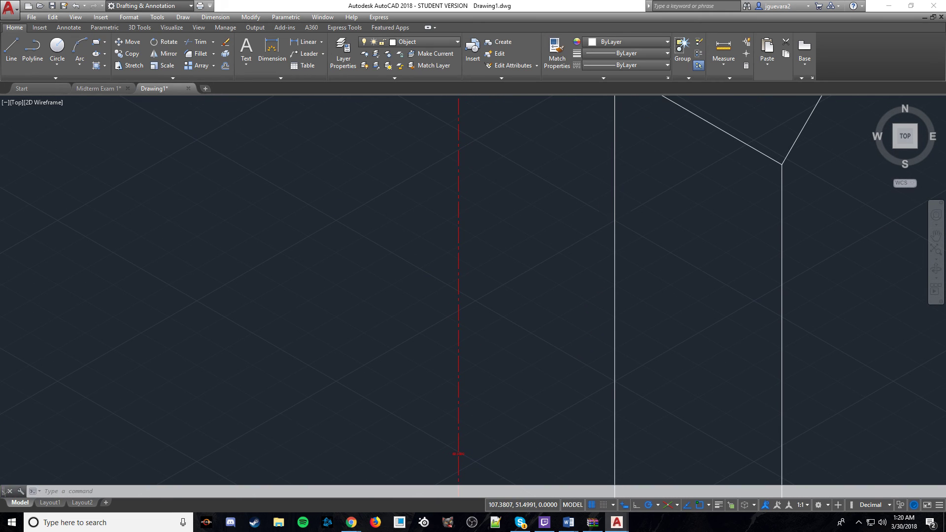
pyautogui.click(458, 261)
pyautogui.press('Delete')
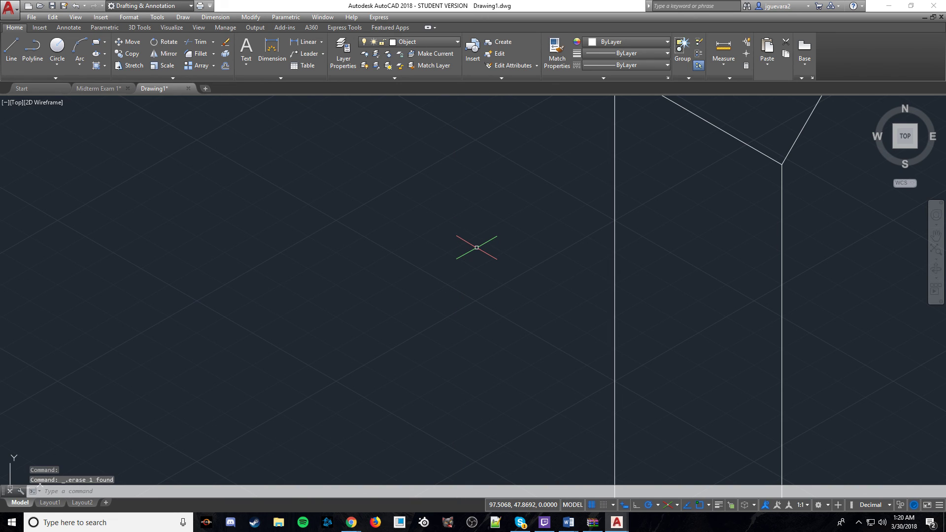
# Switch to the left isoplane and dimension the upright's left vertical edge from top to bottom, placing the dimension to its left.
pyautogui.press('F5')
pyautogui.press('F5')
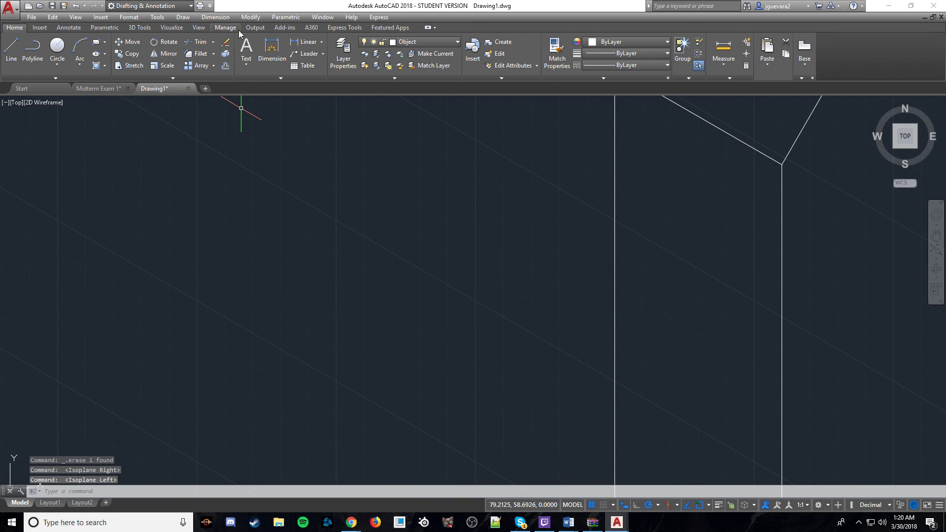
pyautogui.click(272, 49)
pyautogui.moveTo(614, 194); pyautogui.dragTo(604, 265, button='middle')
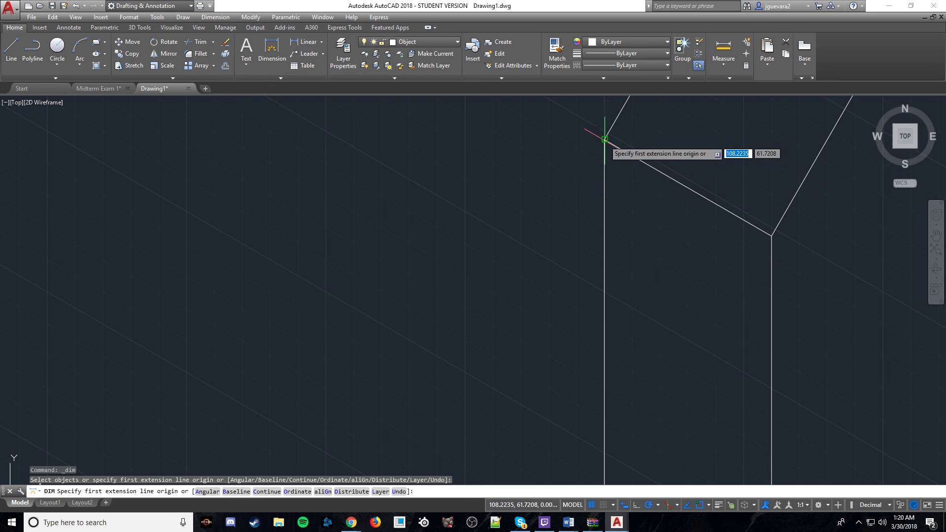
pyautogui.click(605, 140)
pyautogui.moveTo(589, 317); pyautogui.dragTo(627, 47, button='middle')
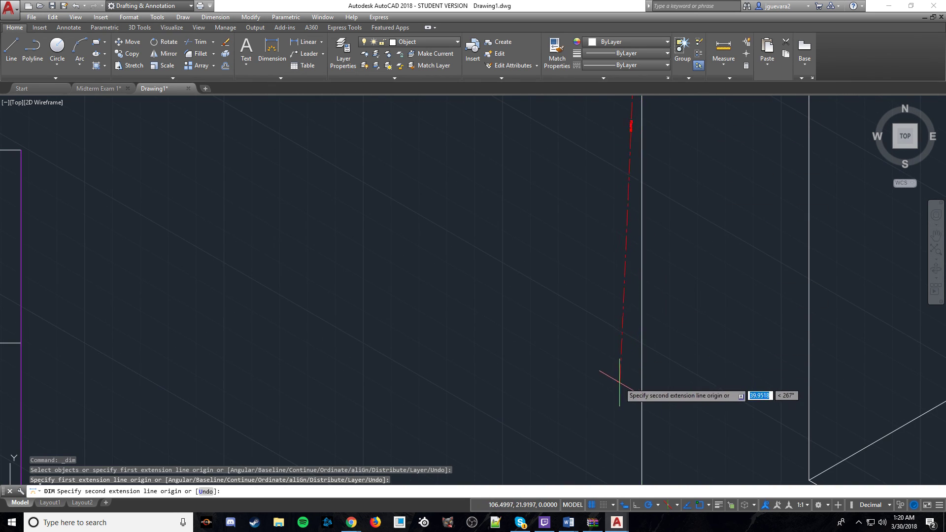
pyautogui.moveTo(628, 386); pyautogui.dragTo(658, 407, button='middle')
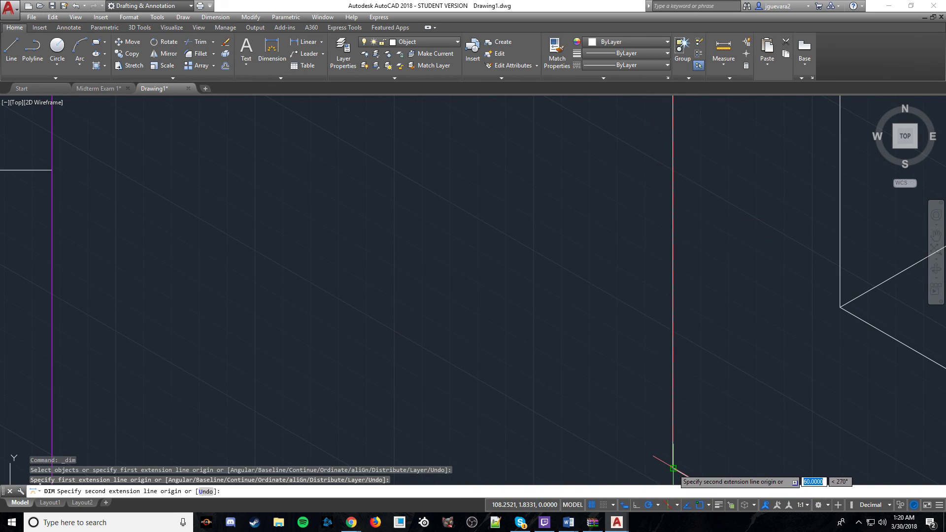
pyautogui.click(671, 470)
pyautogui.scroll(2, 575, 268)
pyautogui.scroll(-2, 574, 268)
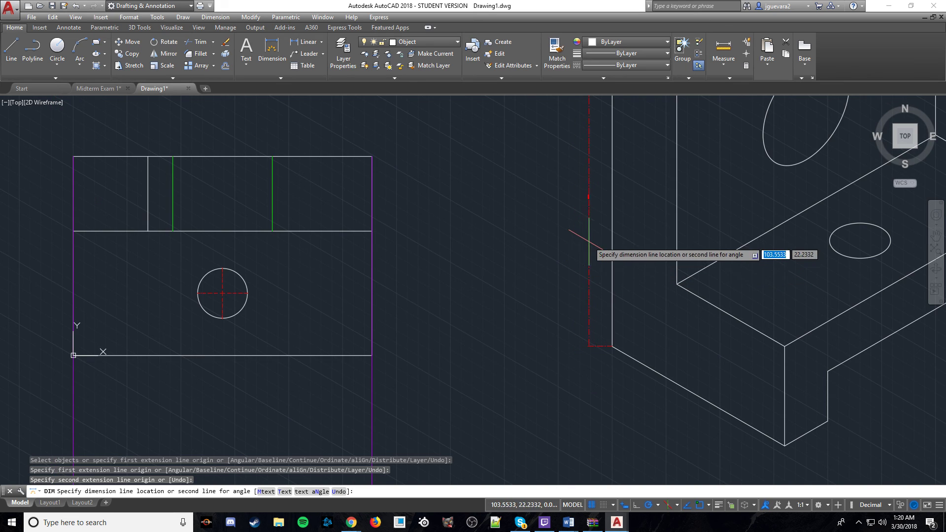
pyautogui.click(556, 215)
pyautogui.press('Escape')
pyautogui.moveTo(589, 222)
pyautogui.mouseDown(button='middle')
pyautogui.moveTo(567, 269)
pyautogui.moveTo(568, 291)
pyautogui.mouseUp(button='middle')
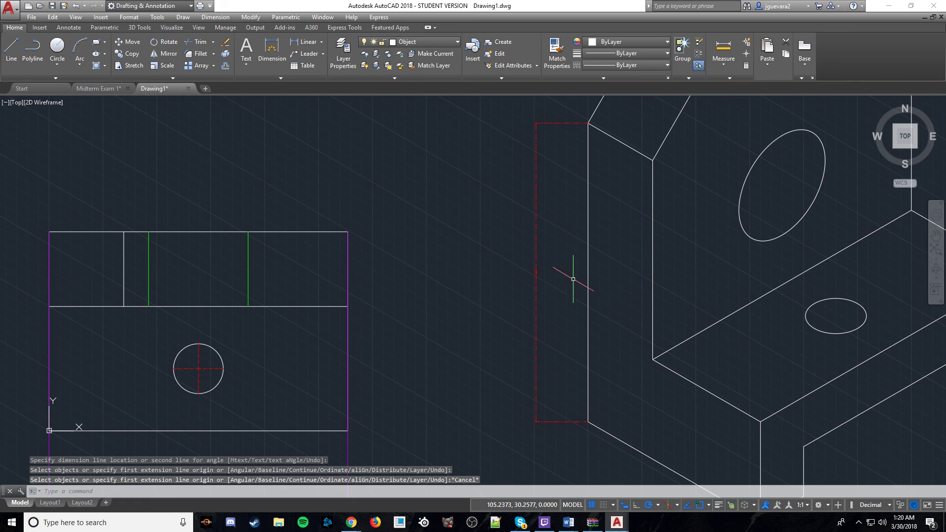
# Open the upright's vertical dimension properties and collapse the Text, Fit, Primary Units, Alternate Units and Tolerances groups.
pyautogui.click(535, 167)
pyautogui.rightClick(536, 164)
pyautogui.click(596, 433)
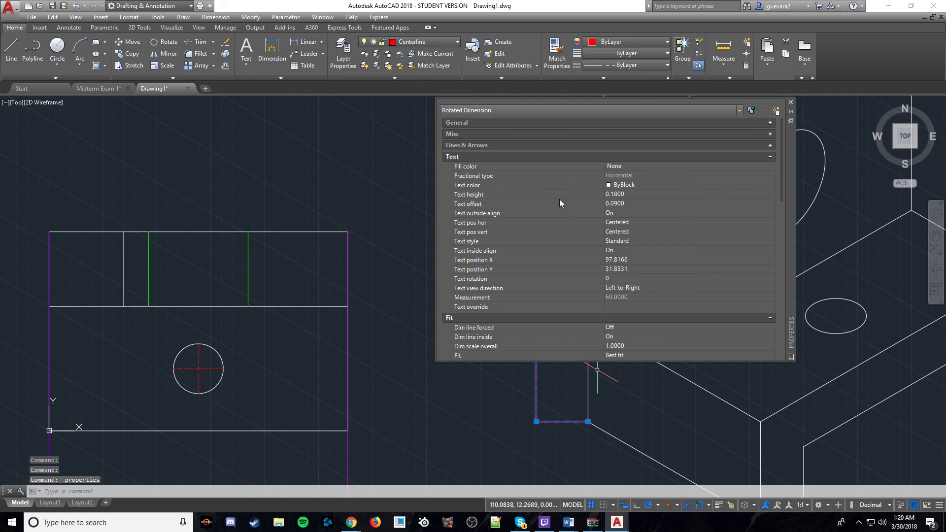
pyautogui.click(770, 158)
pyautogui.click(770, 168)
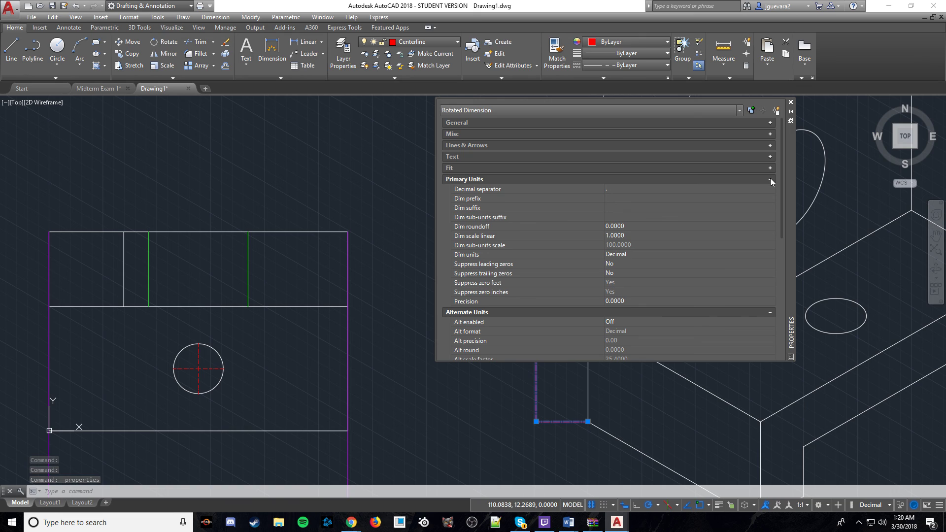
pyautogui.click(770, 179)
pyautogui.click(770, 191)
pyautogui.click(769, 201)
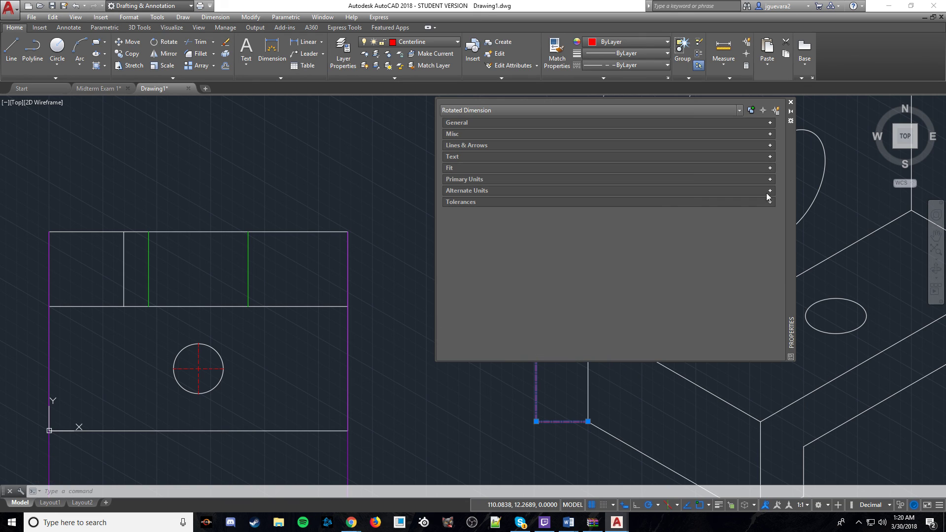
# Examine the vertical dimension's Lines & Arrows settings, close its properties and deselect the dimension.
pyautogui.click(770, 146)
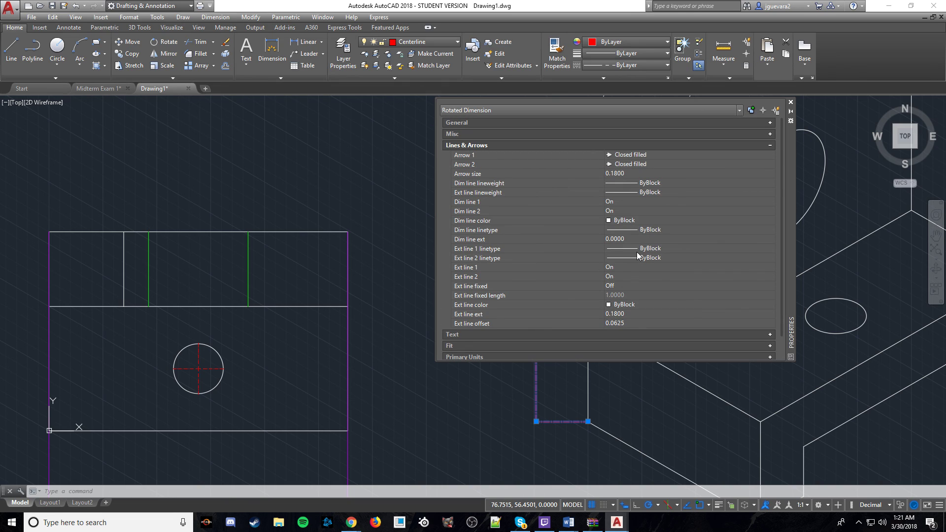
pyautogui.scroll(-1, 637, 251)
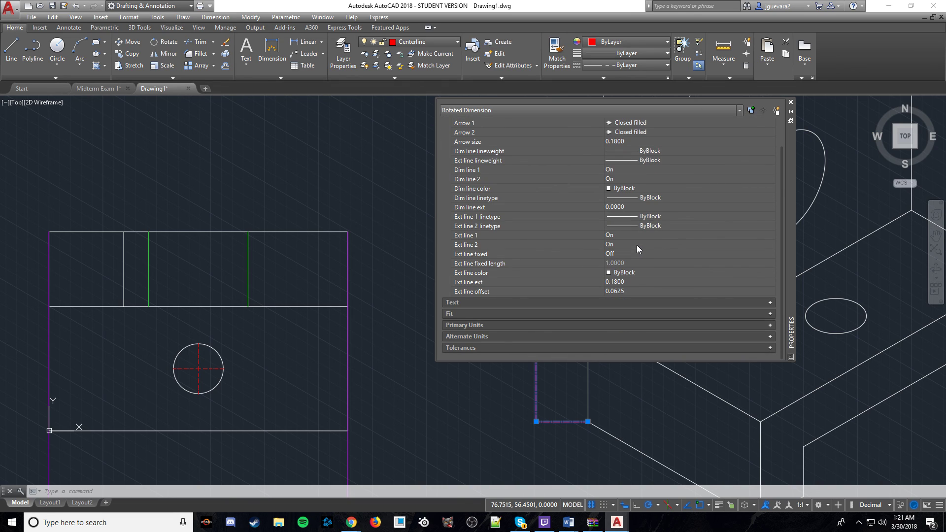
pyautogui.scroll(1, 637, 249)
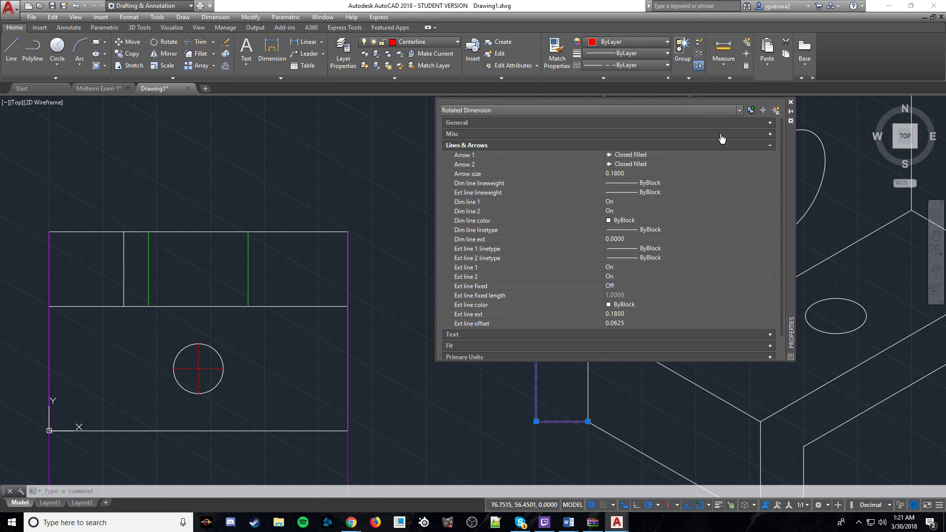
pyautogui.click(791, 102)
pyautogui.moveTo(418, 297); pyautogui.dragTo(456, 188, button='middle')
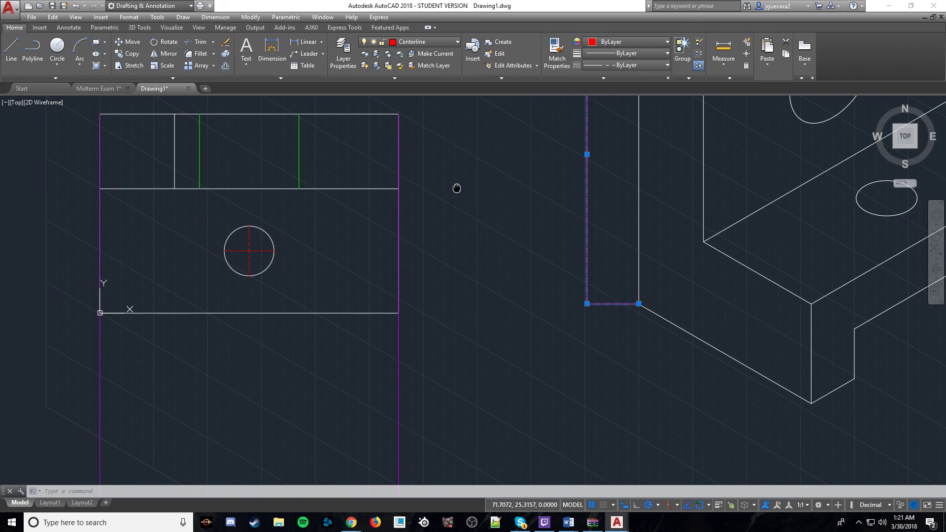
pyautogui.scroll(-4, 437, 238)
pyautogui.press('Escape')
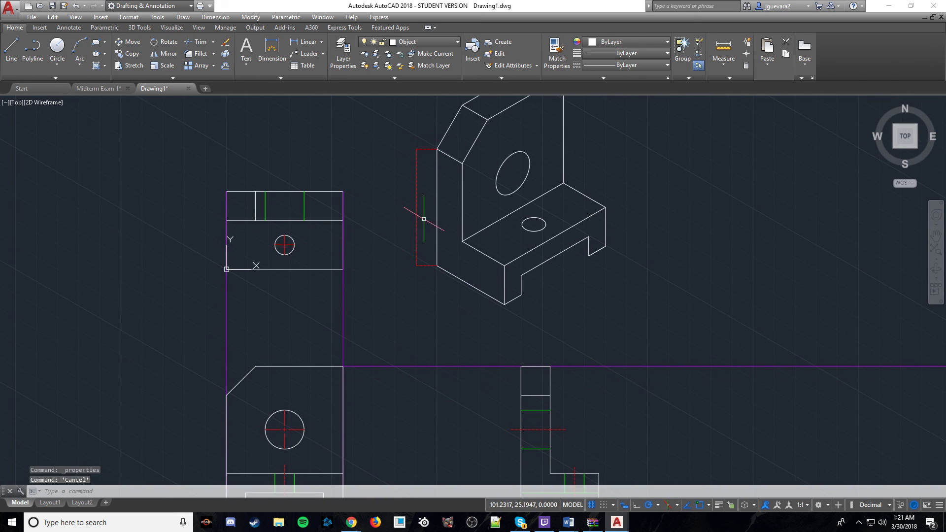
pyautogui.scroll(3, 393, 250)
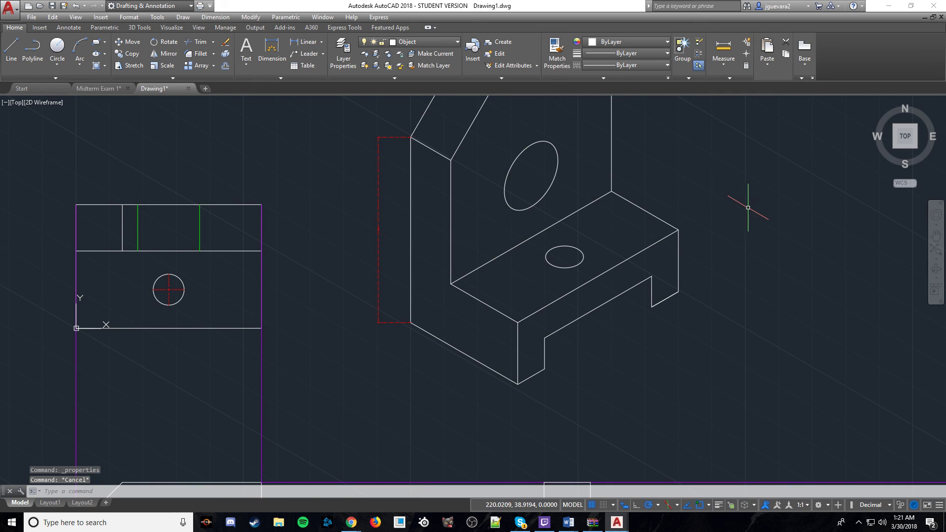
pyautogui.hotkey('alt', 'z')
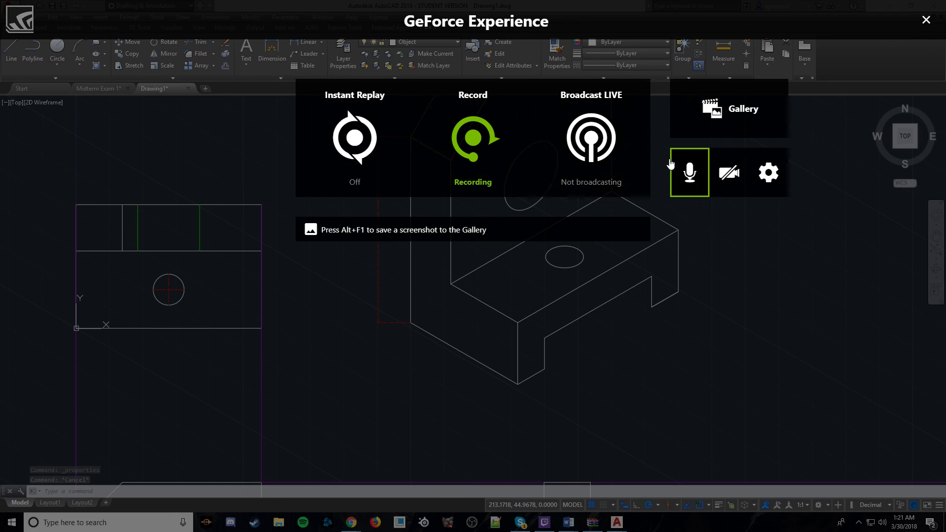